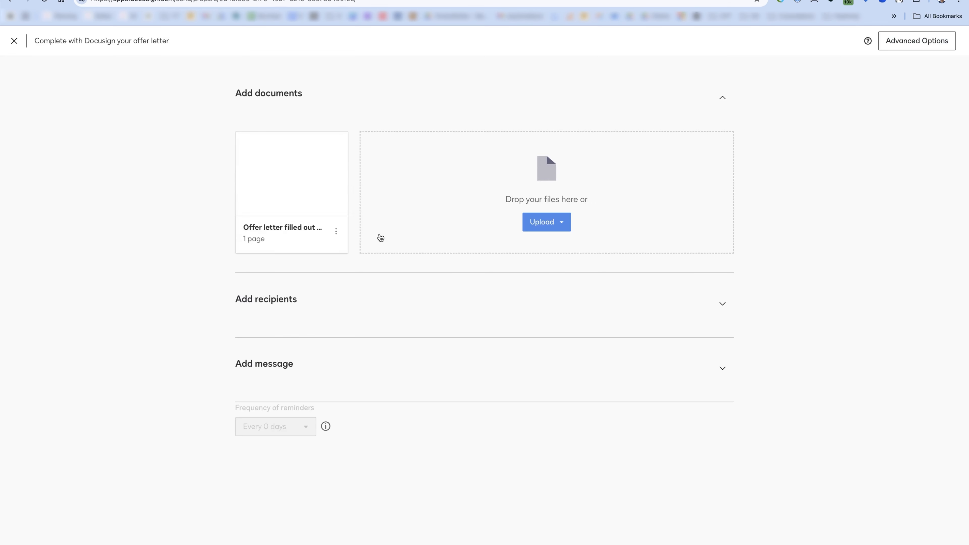
# - Replace the offer letter with Bank information PDF.pdf from the Static document folder
pyautogui.click(336, 232)
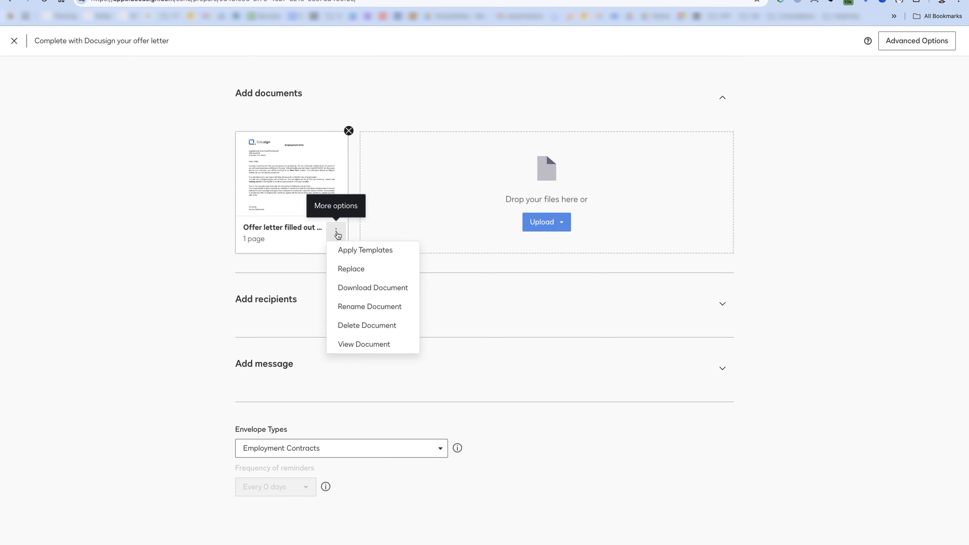
pyautogui.click(359, 269)
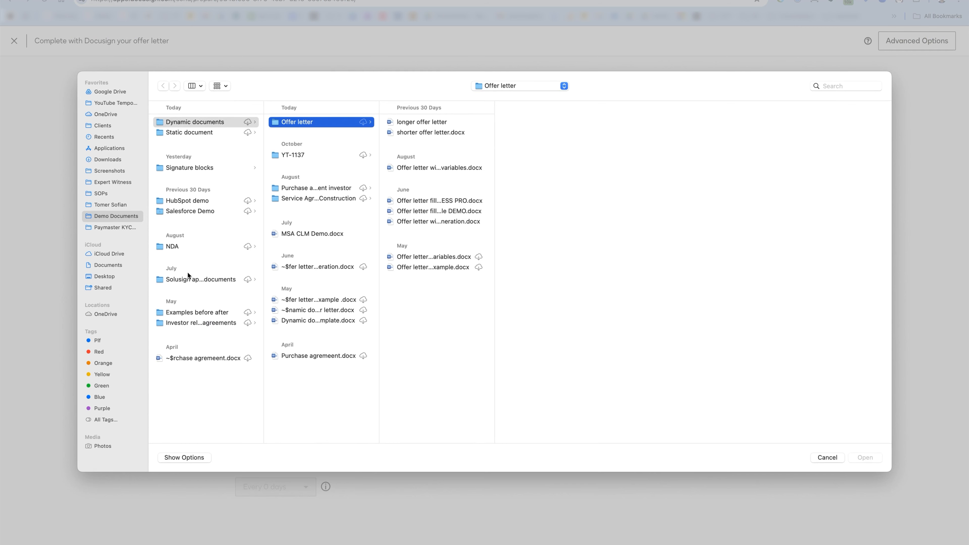
pyautogui.click(183, 133)
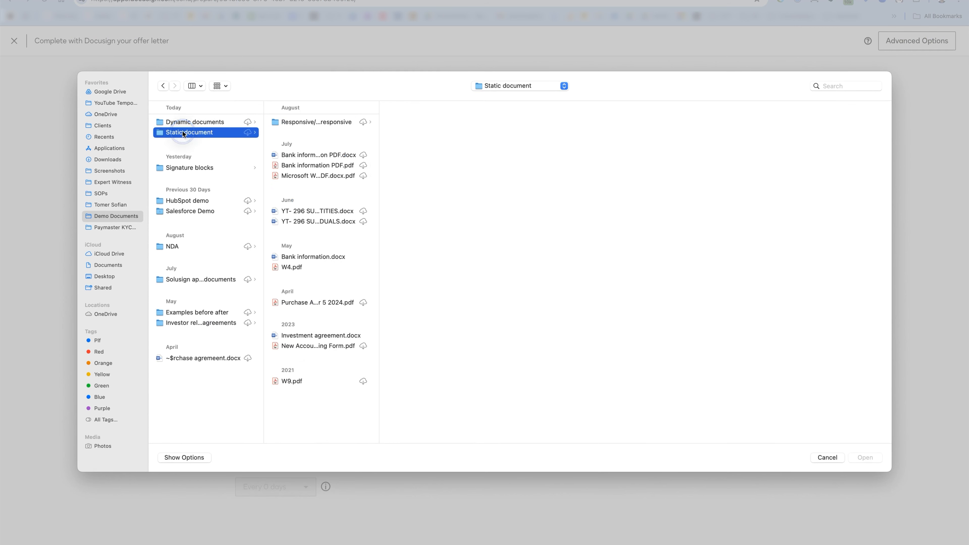
pyautogui.click(316, 166)
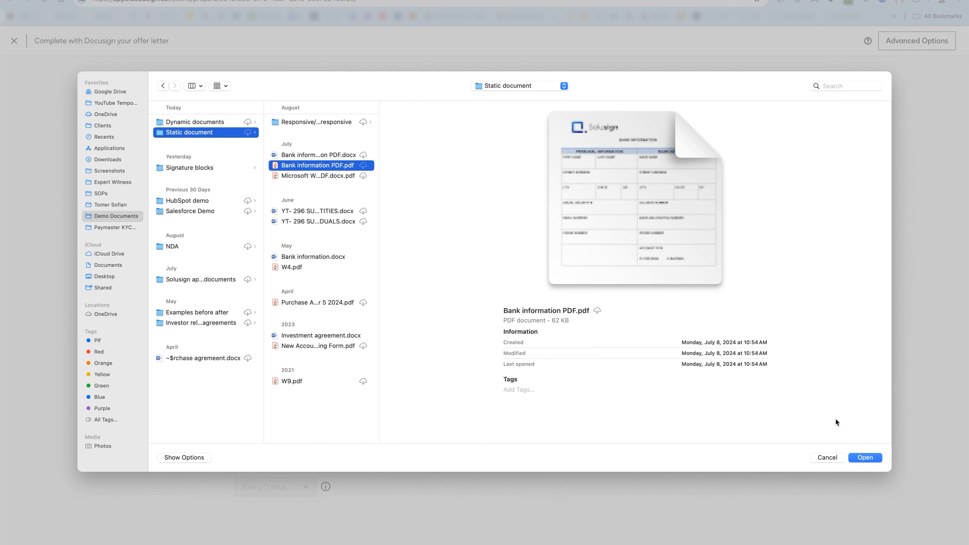
pyautogui.click(870, 457)
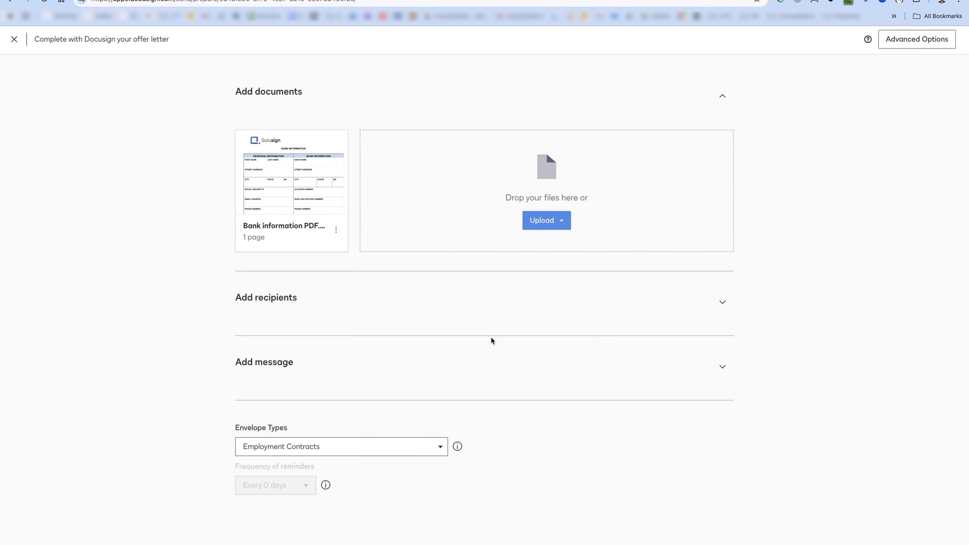
pyautogui.click(358, 366)
pyautogui.scroll(-3, 585, 329)
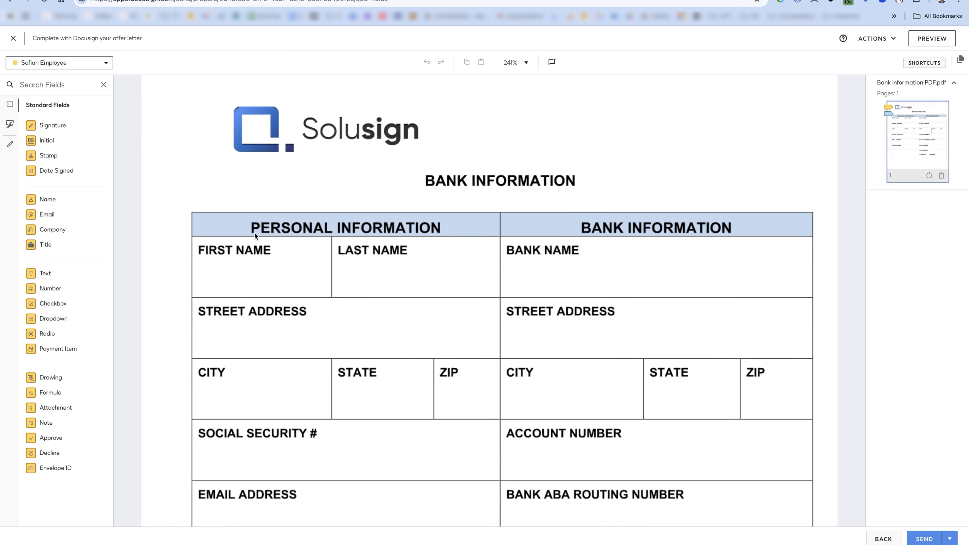
# - Box-select the six leftover Sign, Full Name and Date Signed fields and delete them
pyautogui.scroll(-3, 254, 232)
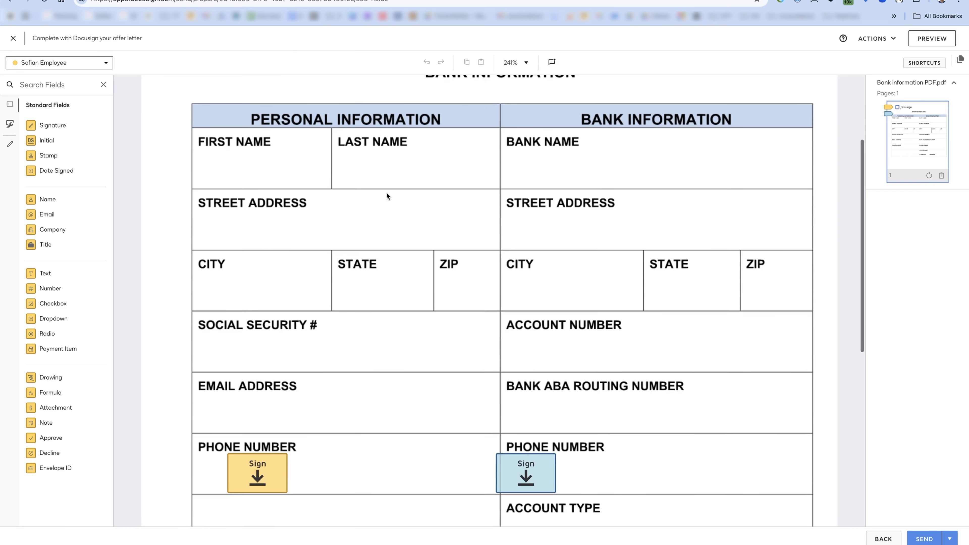
pyautogui.scroll(1, 386, 191)
pyautogui.scroll(-5, 443, 173)
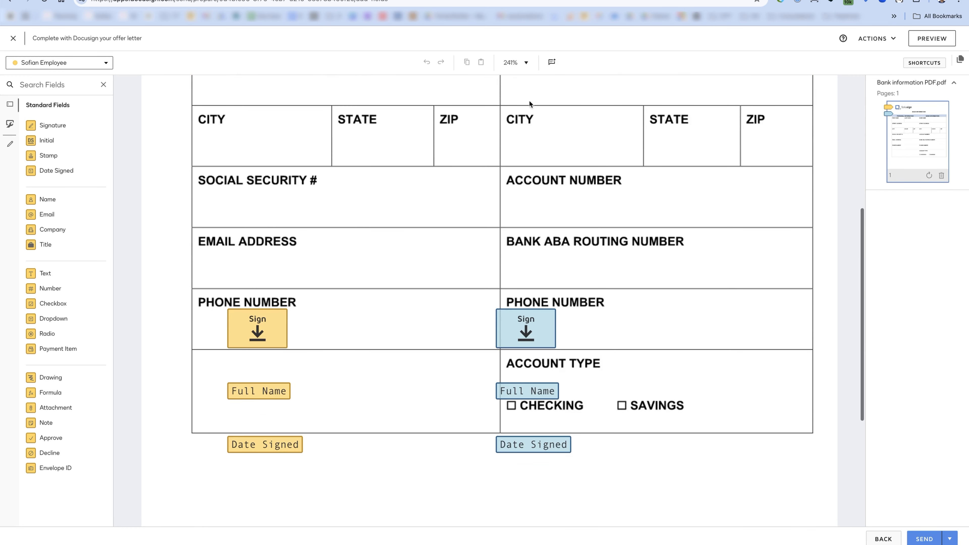
pyautogui.scroll(6, 534, 122)
pyautogui.scroll(-10, 534, 122)
pyautogui.moveTo(160, 113); pyautogui.dragTo(660, 396)
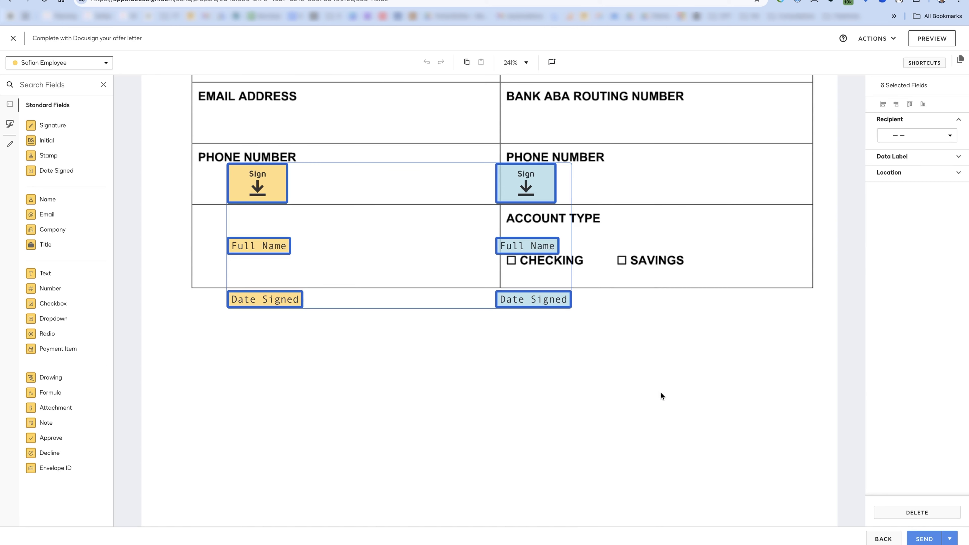
pyautogui.press('Delete')
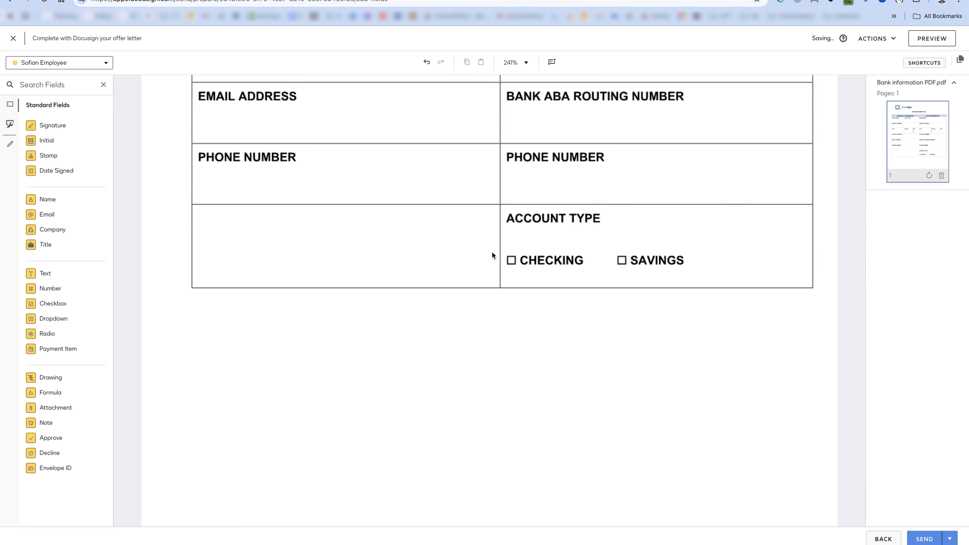
pyautogui.scroll(10, 493, 252)
pyautogui.scroll(-1, 416, 259)
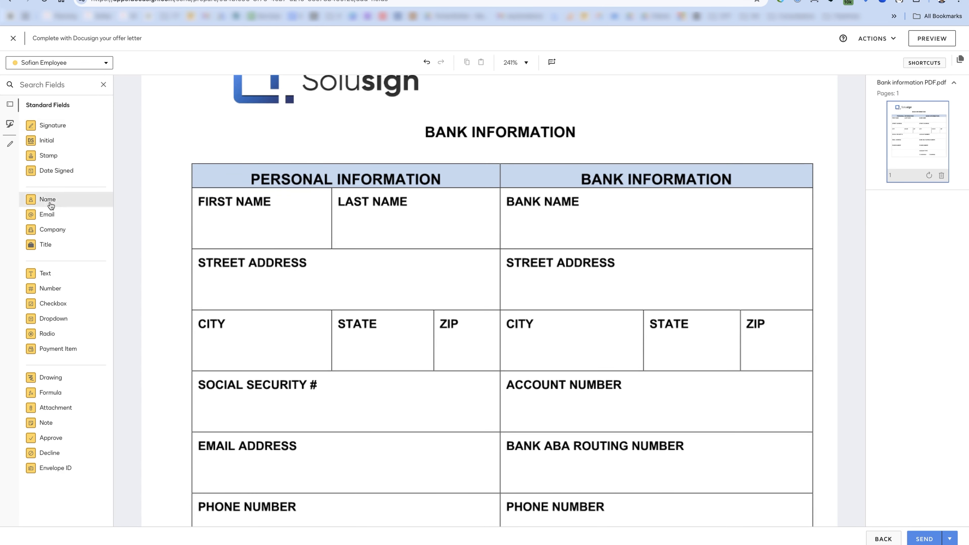
# - Place a Full Name field in the FIRST NAME cell, assigned to the employee
pyautogui.moveTo(56, 200); pyautogui.dragTo(202, 222)
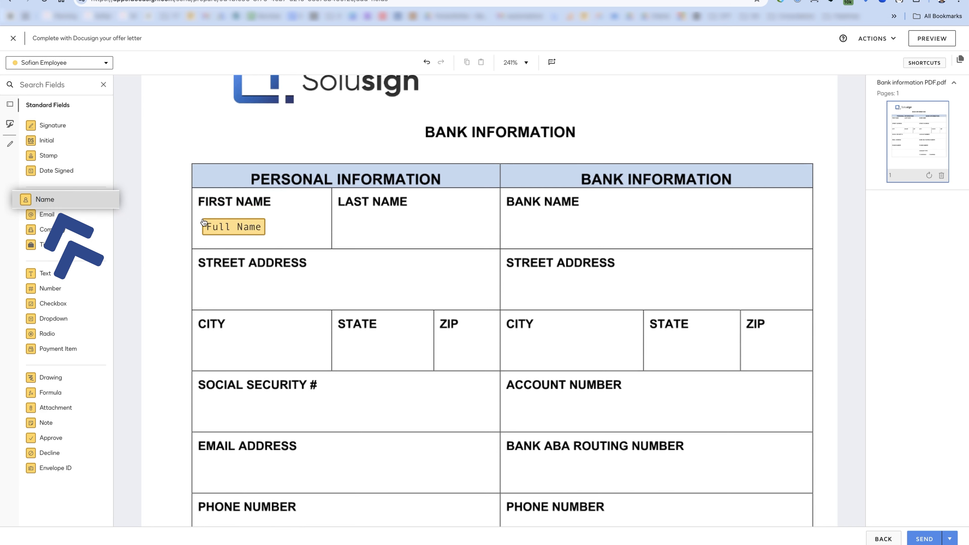
pyautogui.click(202, 221)
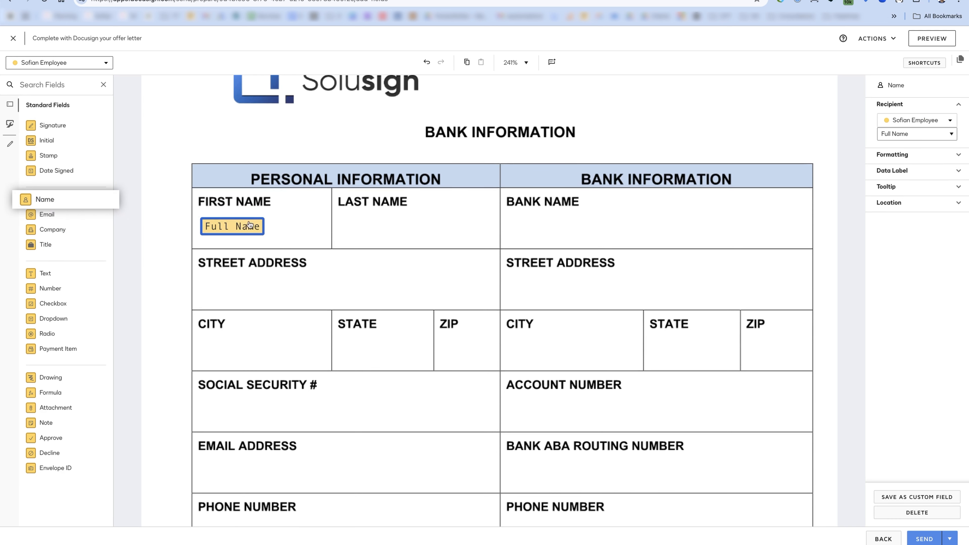
pyautogui.click(395, 245)
pyautogui.click(82, 63)
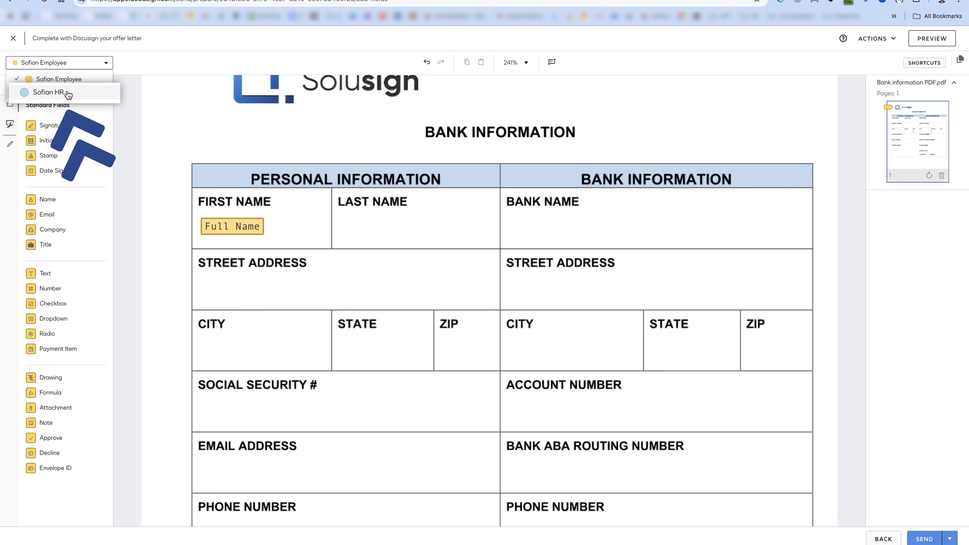
pyautogui.click(168, 104)
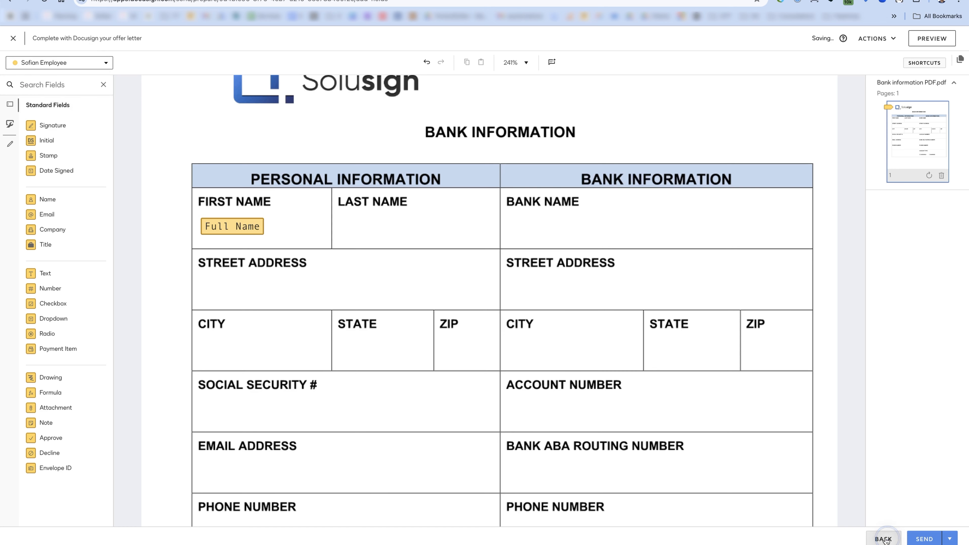
# - Remove the second recipient so only the employee remains, then return to the field editor
pyautogui.click(883, 538)
pyautogui.scroll(-6, 454, 315)
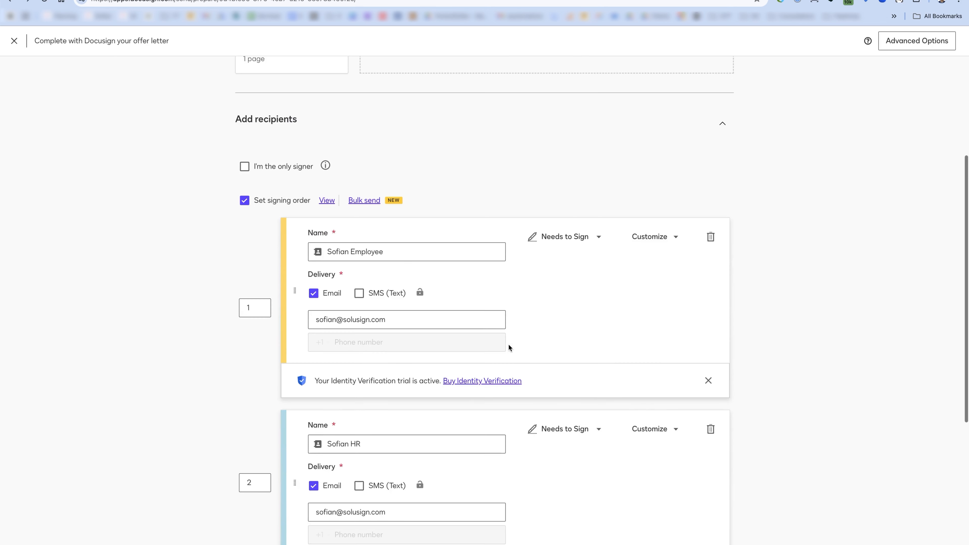
pyautogui.click(710, 376)
pyautogui.click(939, 543)
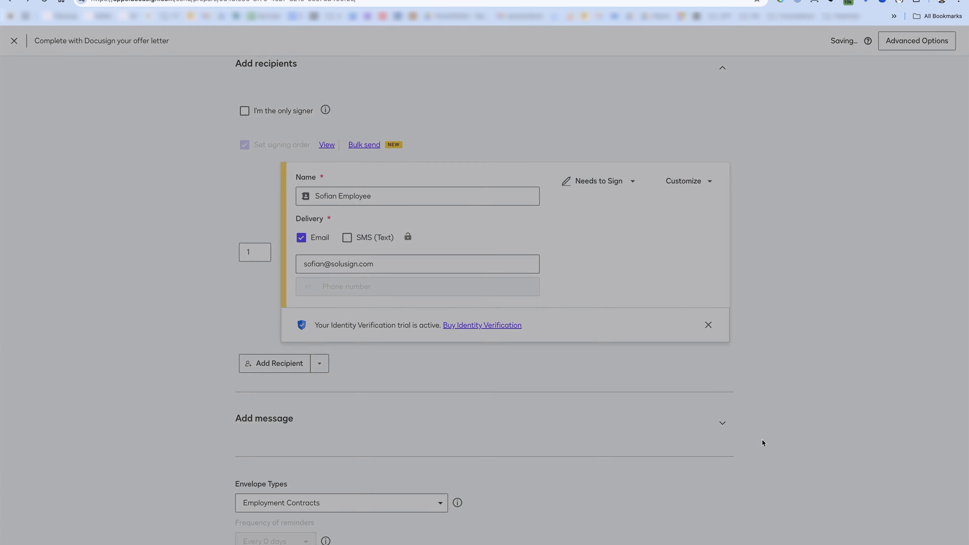
pyautogui.scroll(-3, 361, 252)
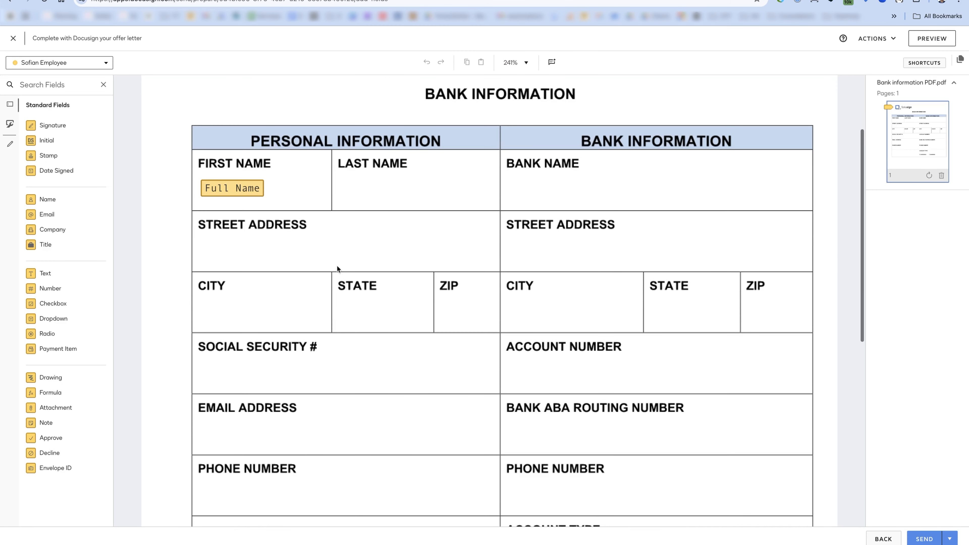
pyautogui.click(239, 185)
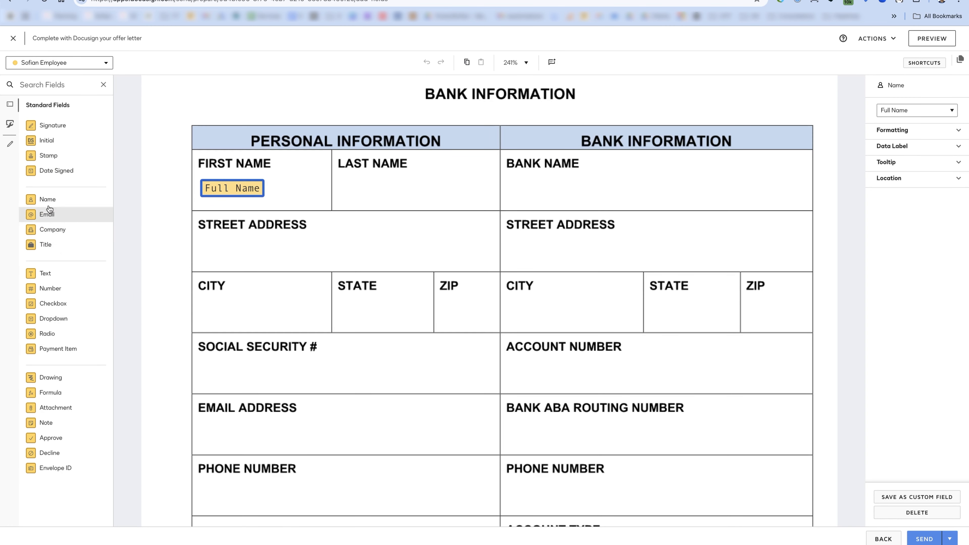
# - Set the name field to First Name and duplicate it into LAST NAME as Last Name
pyautogui.click(909, 111)
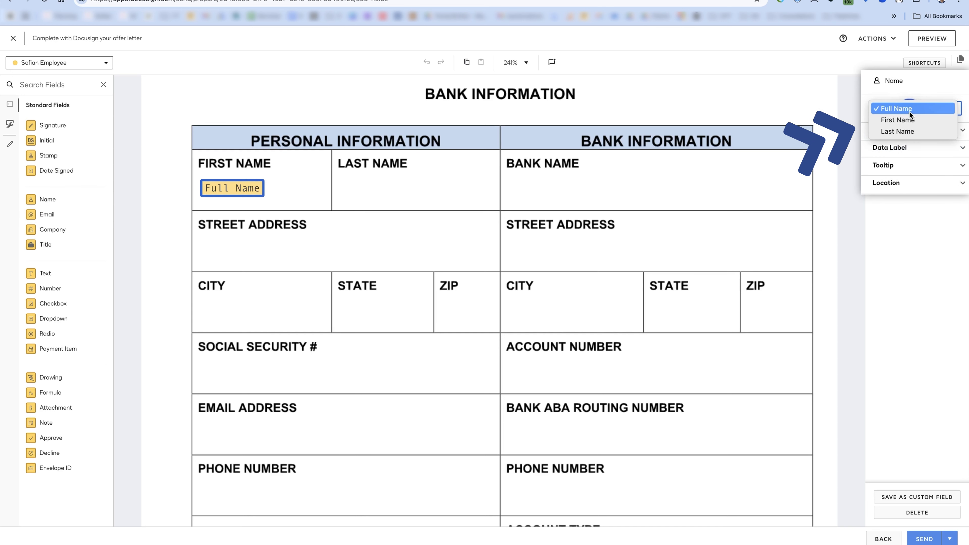
pyautogui.click(902, 120)
pyautogui.click(519, 190)
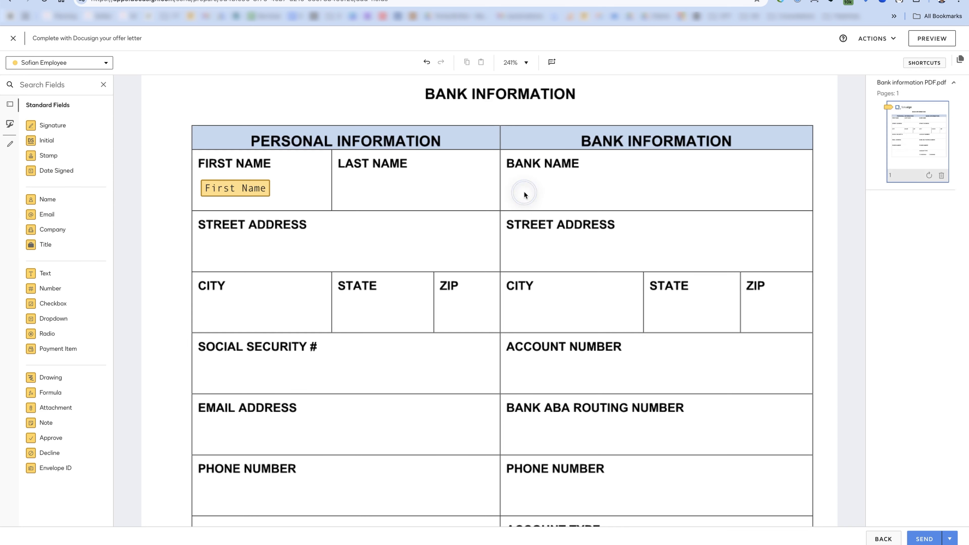
pyautogui.click(232, 188)
pyautogui.press('super+d')
pyautogui.moveTo(259, 197); pyautogui.dragTo(380, 189)
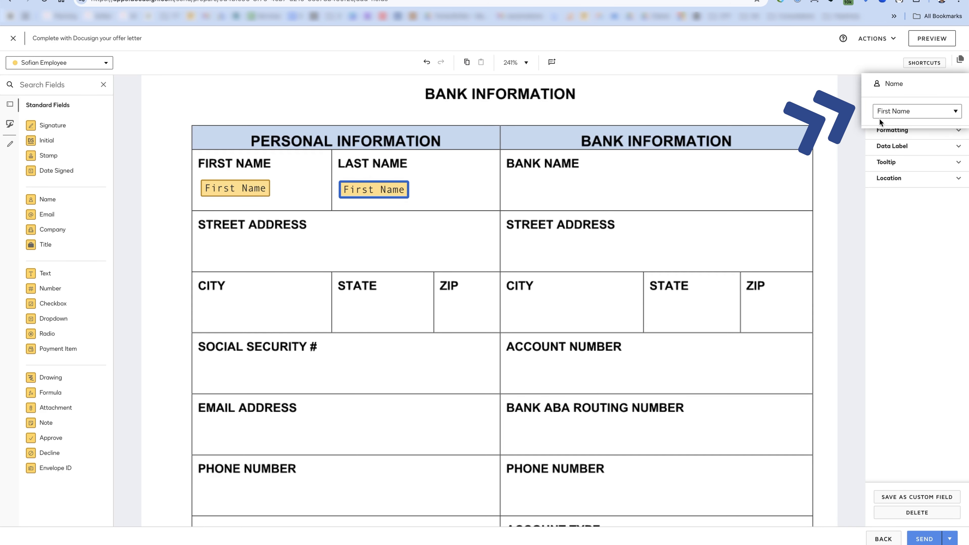
pyautogui.click(901, 113)
pyautogui.click(900, 122)
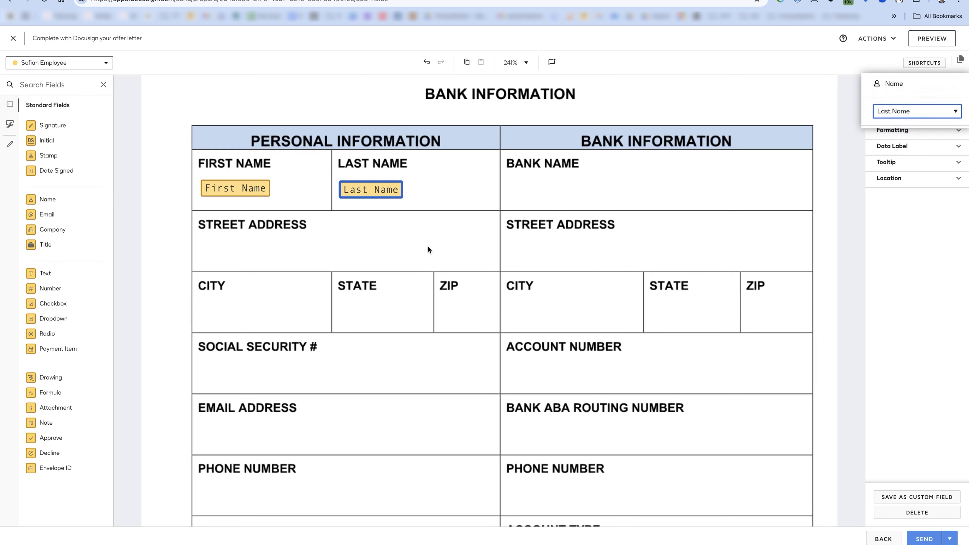
# - Add a Text field widened across the STREET ADDRESS cell
pyautogui.click(281, 260)
pyautogui.moveTo(55, 274); pyautogui.dragTo(194, 249)
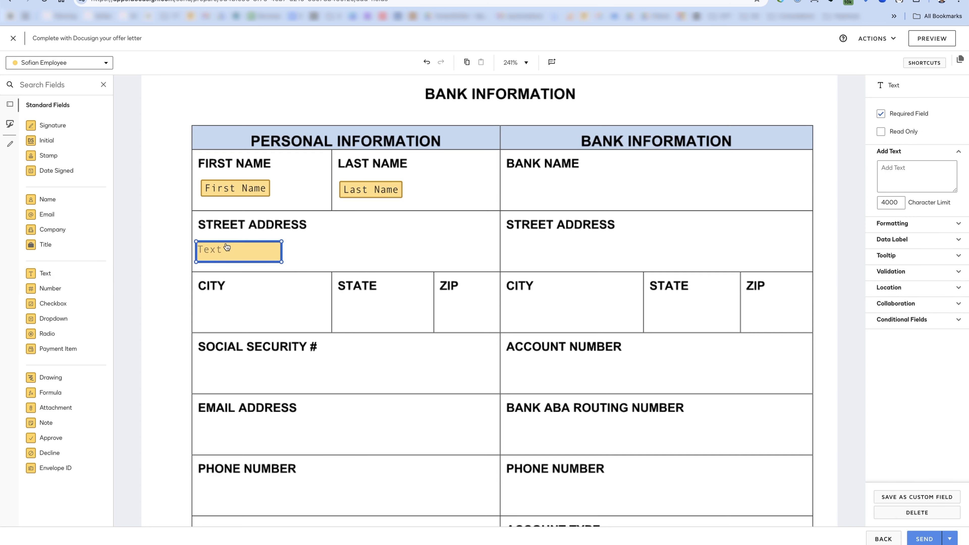
pyautogui.moveTo(281, 262); pyautogui.dragTo(490, 259)
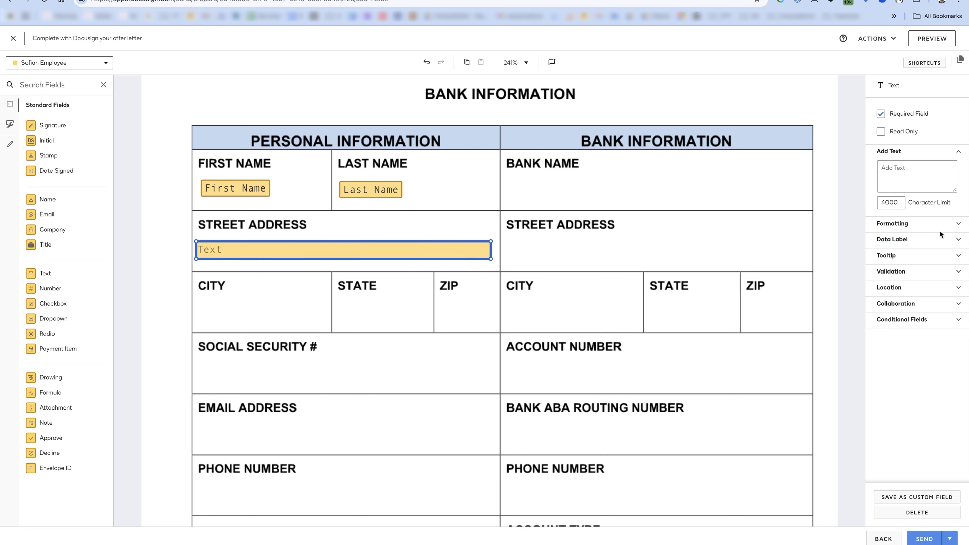
# - Set the street address text field's formatting to Fixed Width
pyautogui.click(903, 272)
pyautogui.click(890, 224)
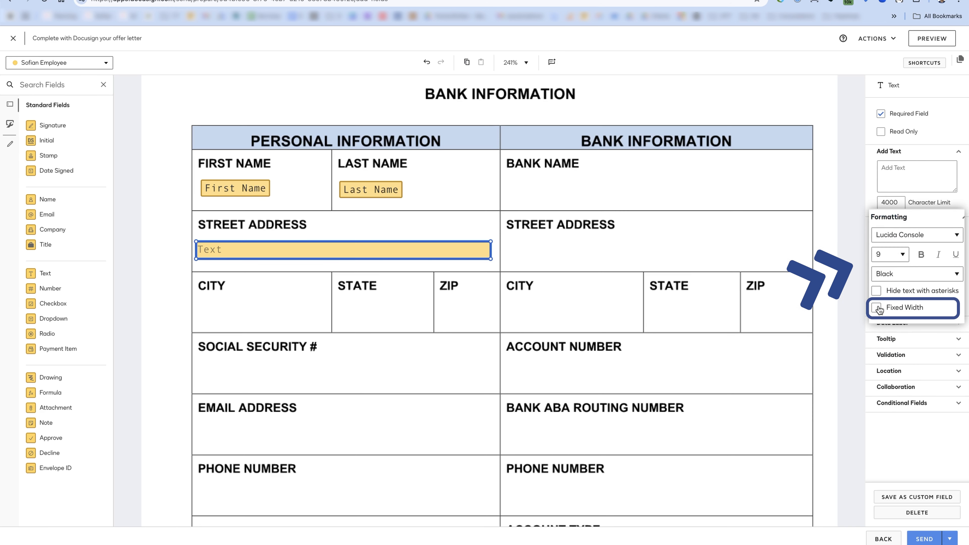
pyautogui.click(877, 308)
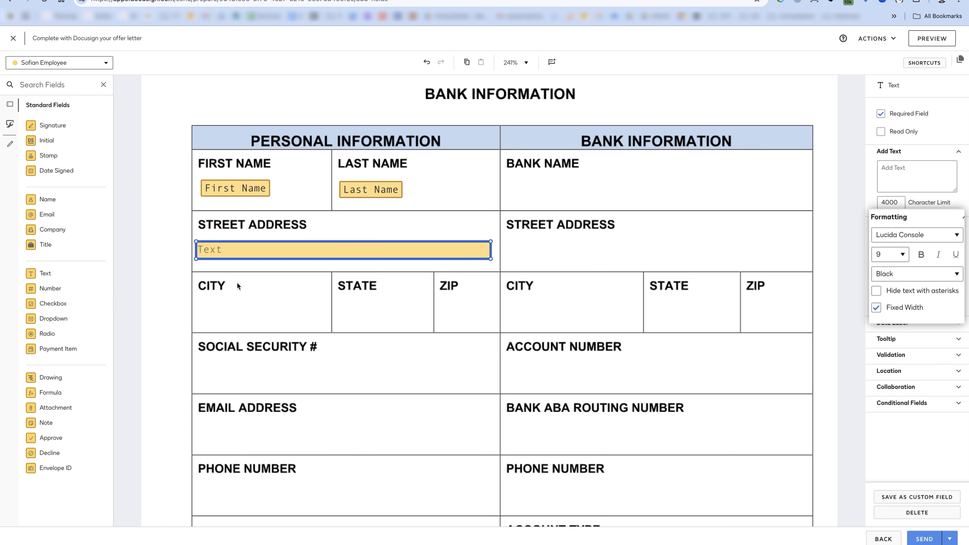
# - Duplicate the text field into the CITY cell and shrink it to fit
pyautogui.click(260, 251)
pyautogui.press('super+d')
pyautogui.moveTo(322, 259); pyautogui.dragTo(316, 311)
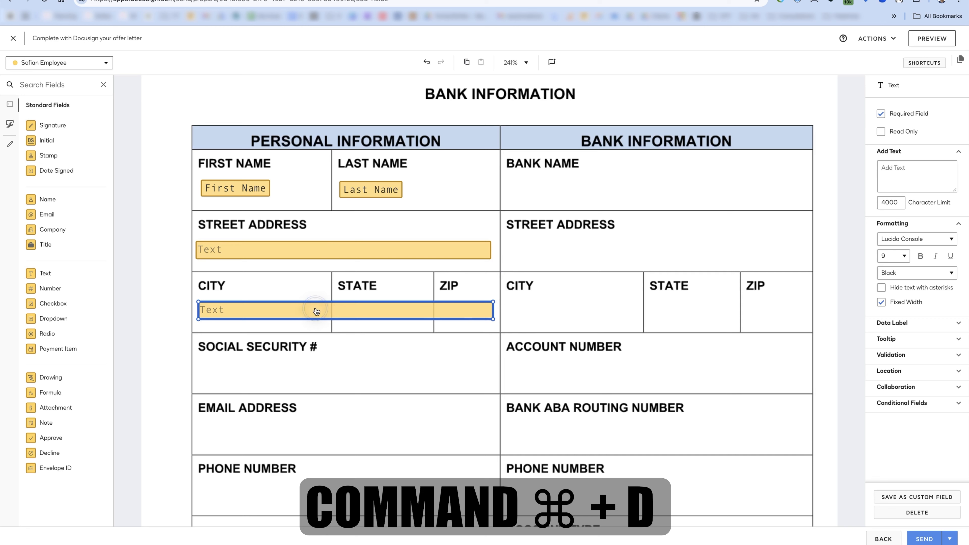
pyautogui.moveTo(492, 319); pyautogui.dragTo(323, 319)
pyautogui.click(357, 320)
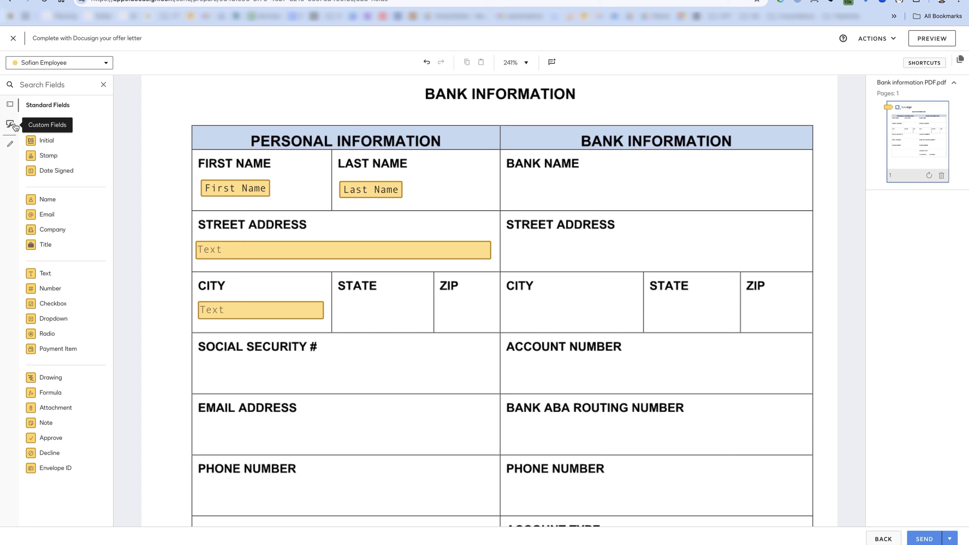
# - Try a STATE dropdown with FL, CA, NY options, then discard the options and delete it
pyautogui.moveTo(61, 318)
pyautogui.mouseDown()
pyautogui.moveTo(61, 308)
pyautogui.moveTo(335, 303)
pyautogui.mouseUp()
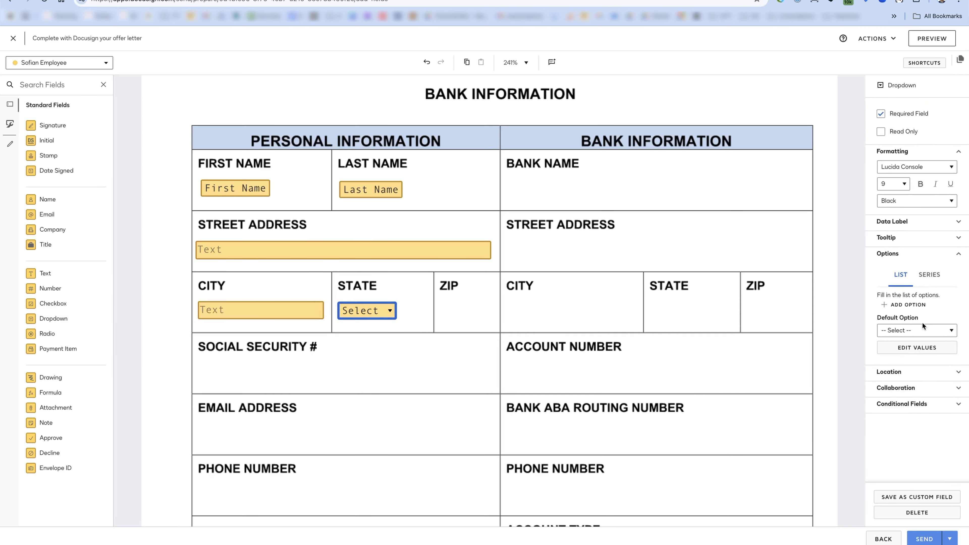
pyautogui.click(916, 347)
pyautogui.click(413, 150)
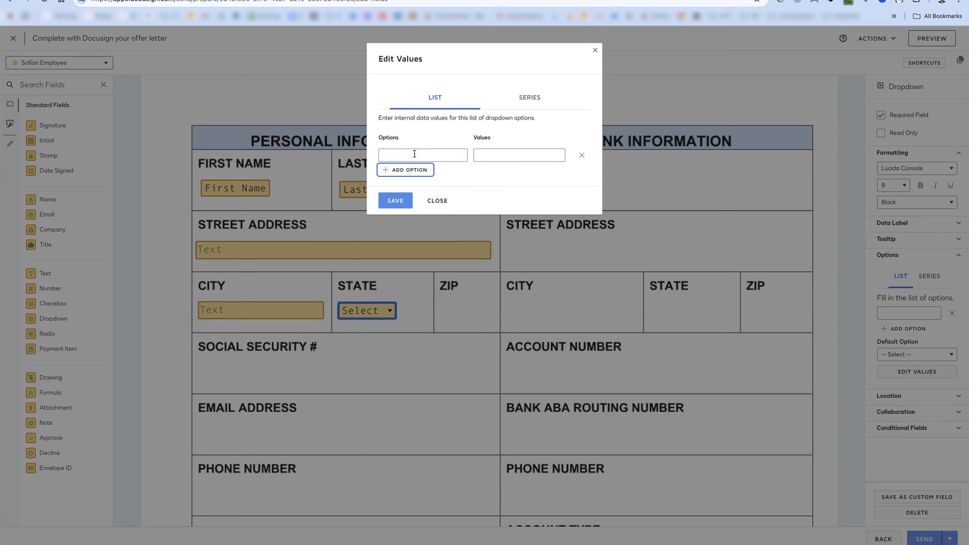
pyautogui.write('FL')
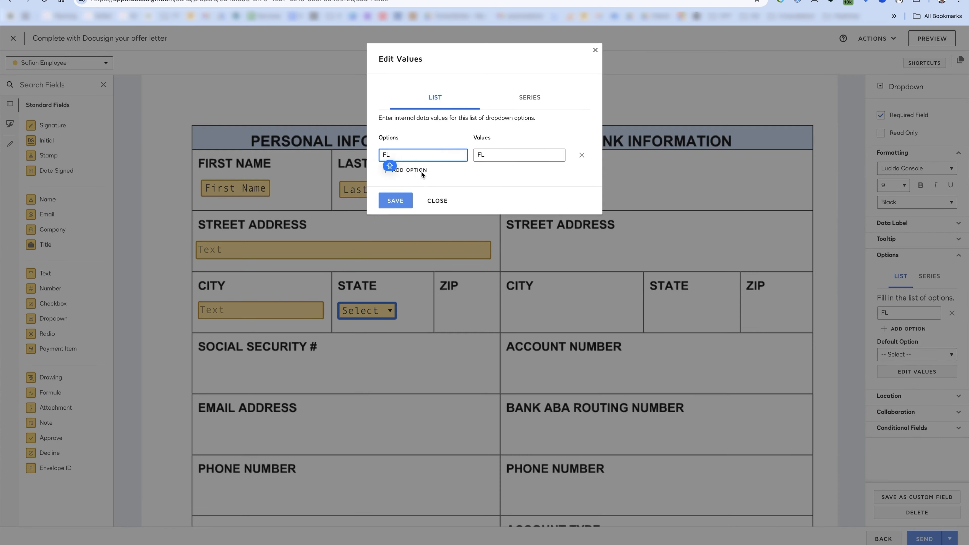
pyautogui.click(425, 171)
pyautogui.click(404, 188)
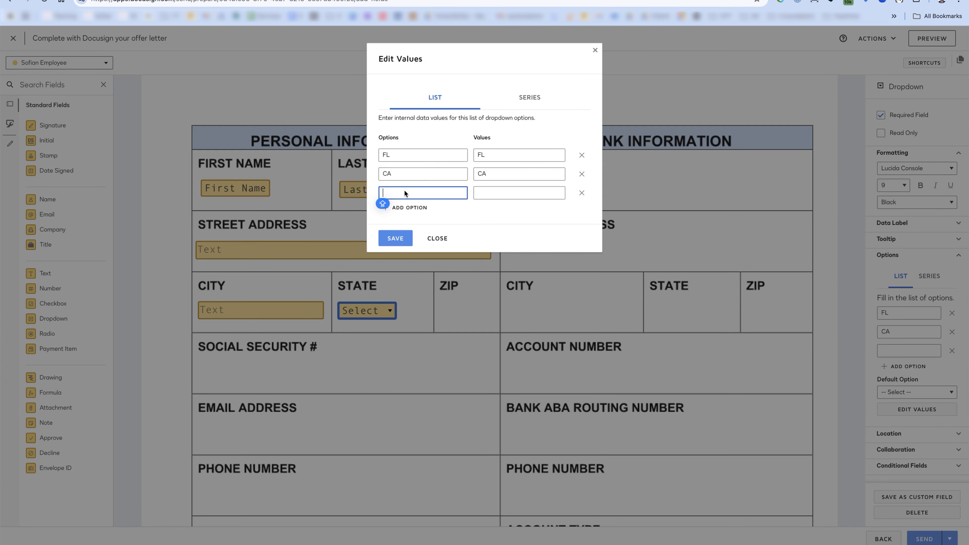
pyautogui.write('NY')
pyautogui.click(436, 239)
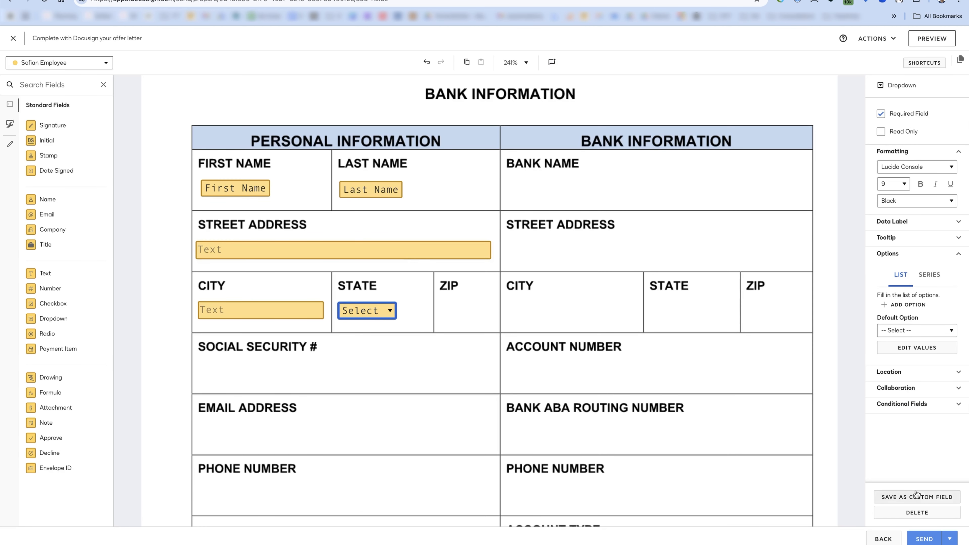
pyautogui.press('Delete')
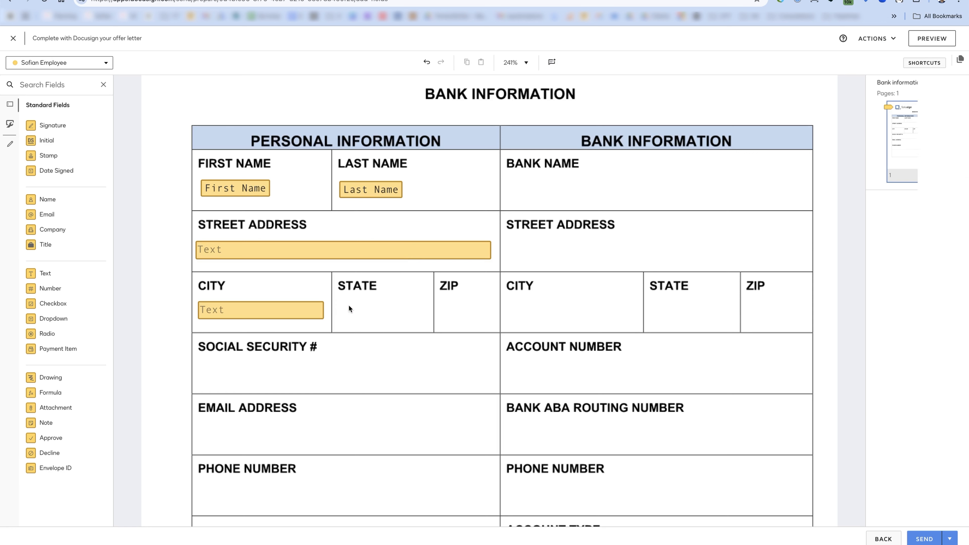
# - Search the custom fields for 'state' and place the saved States dropdown in the STATE cell
pyautogui.click(10, 123)
pyautogui.click(45, 84)
pyautogui.write('state')
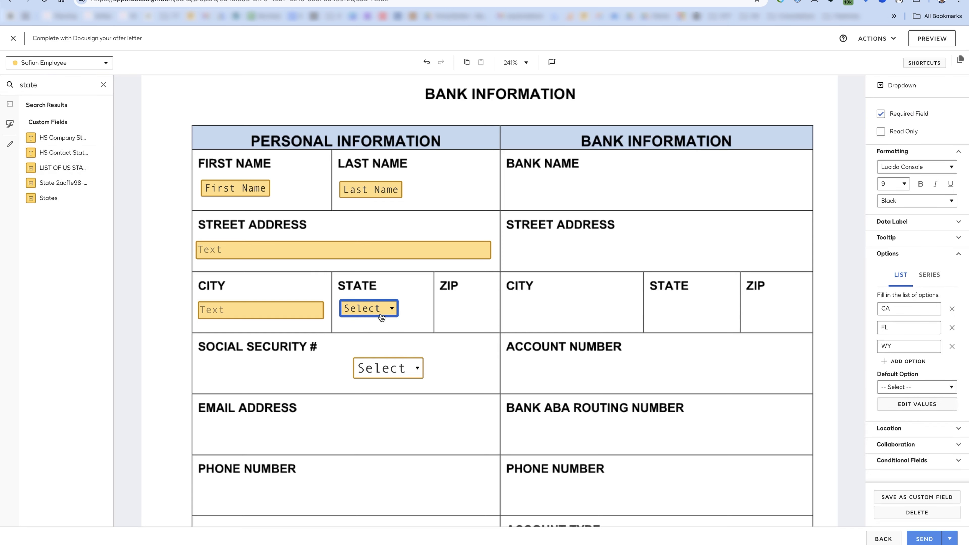
pyautogui.press('Delete')
pyautogui.moveTo(387, 358); pyautogui.dragTo(375, 302)
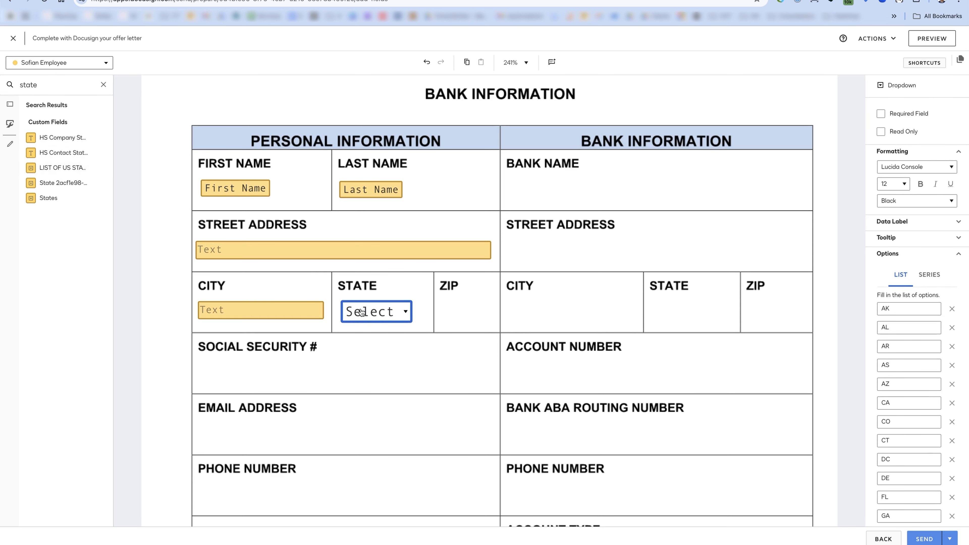
# - Set the State dropdown's font size to 9, matching the City field
pyautogui.click(284, 311)
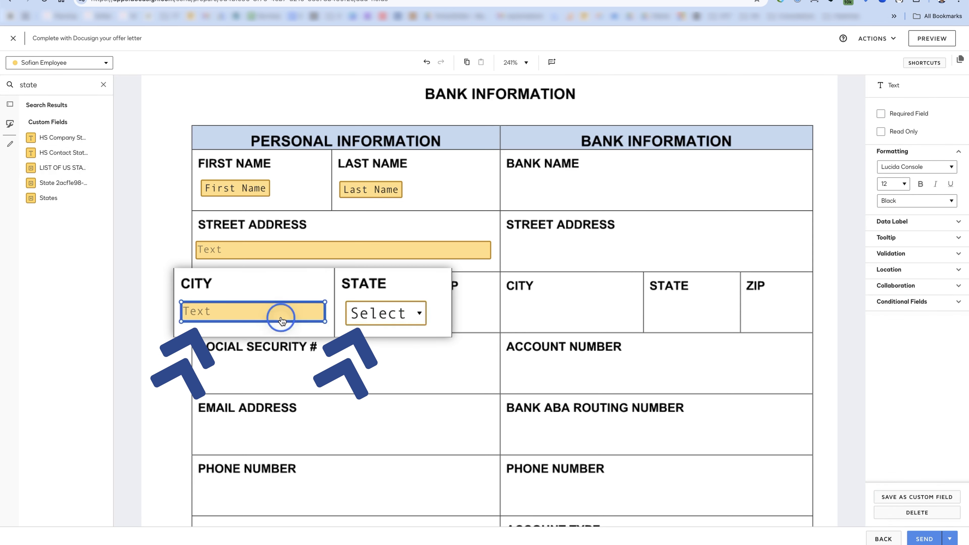
pyautogui.click(408, 311)
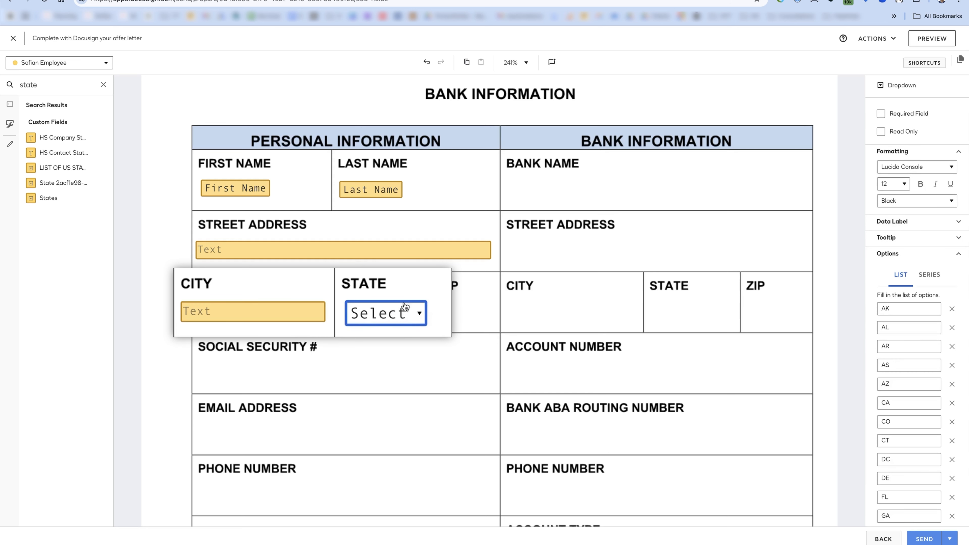
pyautogui.click(443, 319)
pyautogui.click(389, 311)
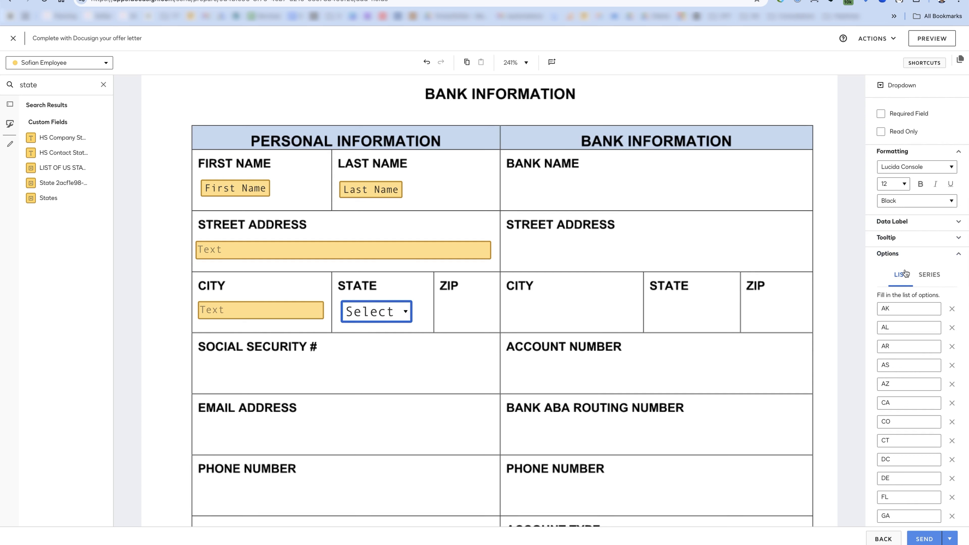
pyautogui.click(277, 318)
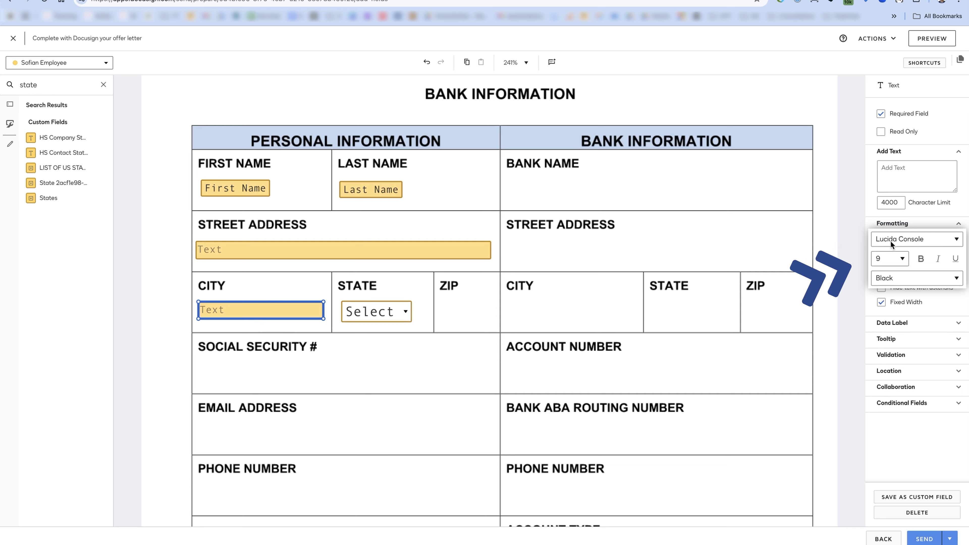
pyautogui.click(384, 316)
pyautogui.click(893, 185)
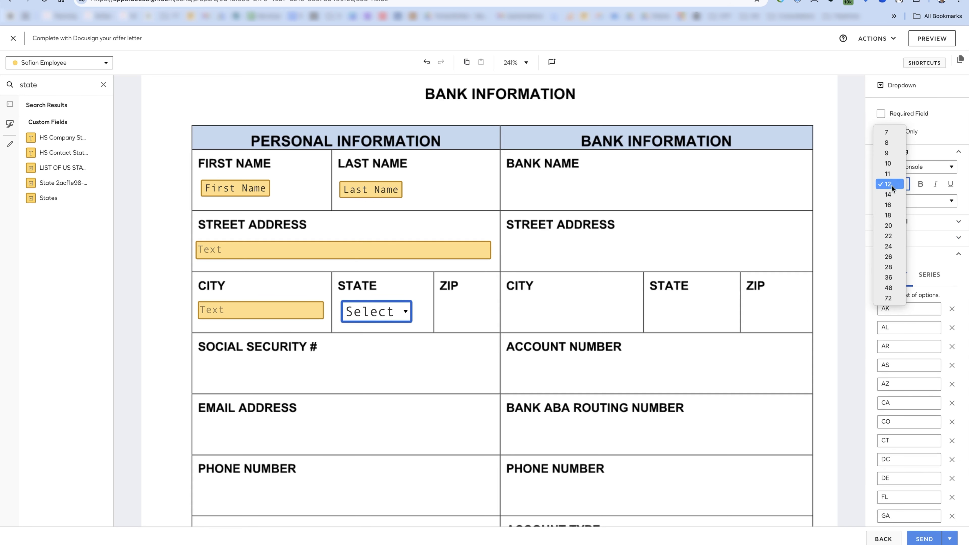
pyautogui.click(890, 155)
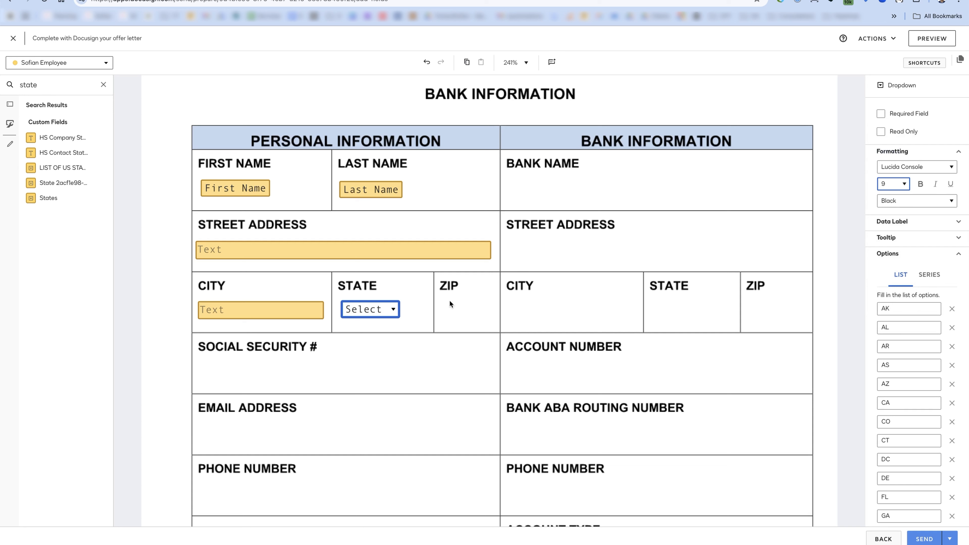
pyautogui.click(444, 292)
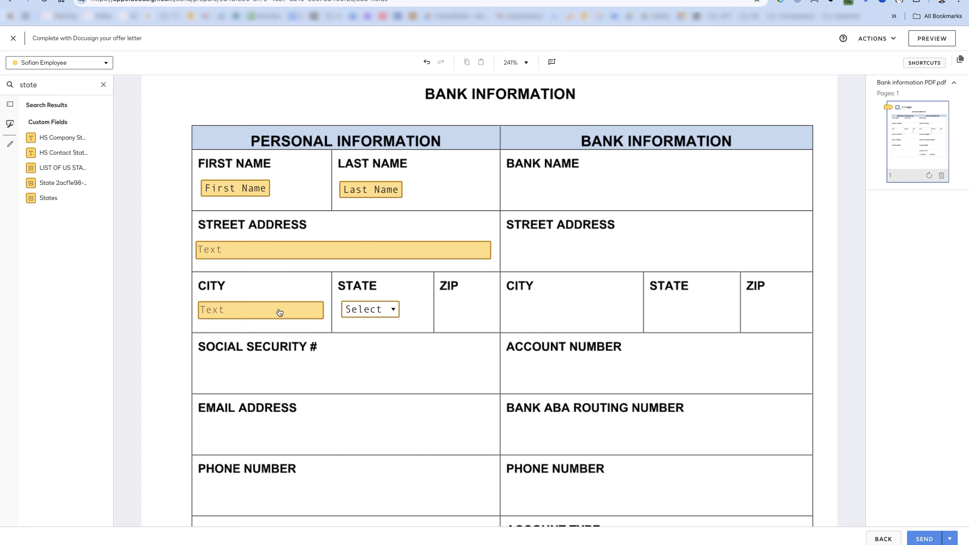
# - Mark the State dropdown as a required field
pyautogui.click(378, 312)
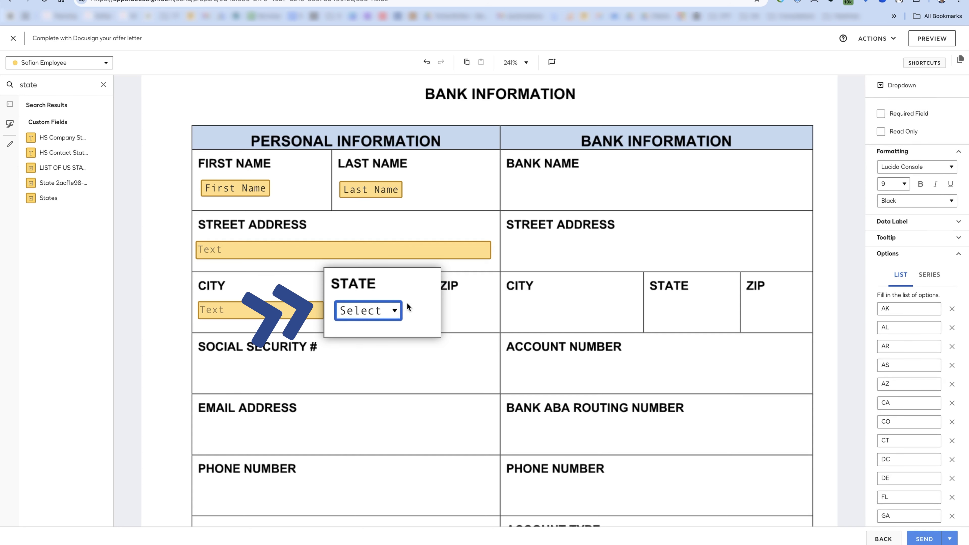
pyautogui.click(417, 313)
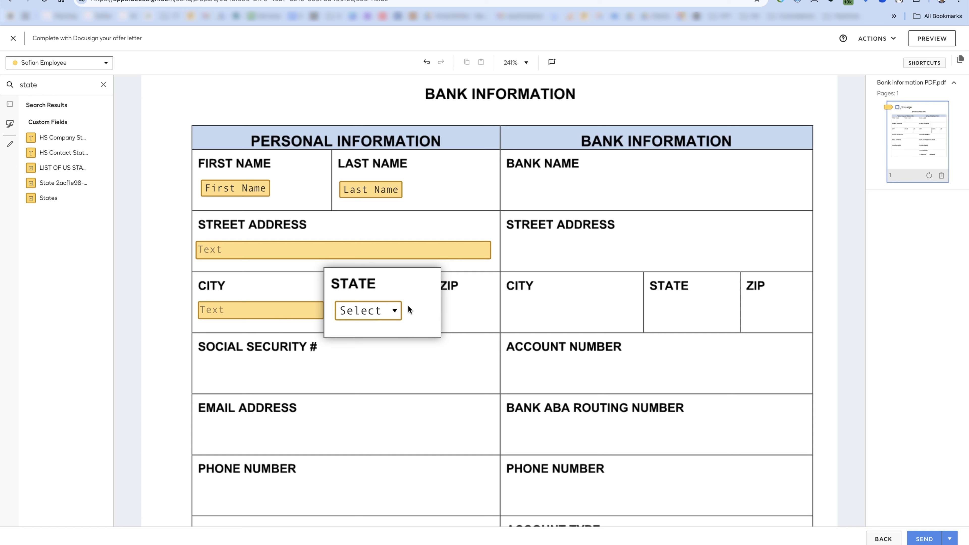
pyautogui.click(378, 312)
pyautogui.click(380, 311)
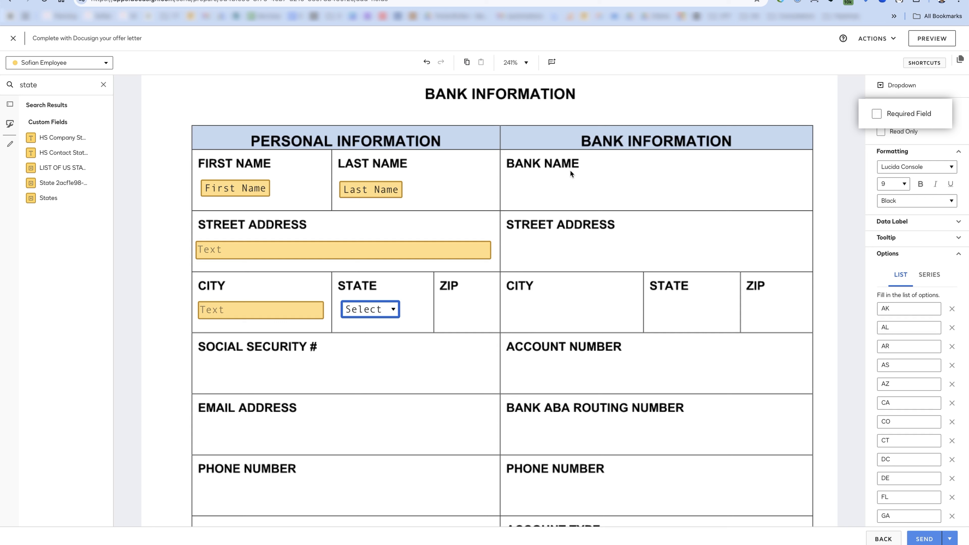
pyautogui.click(436, 289)
pyautogui.click(357, 309)
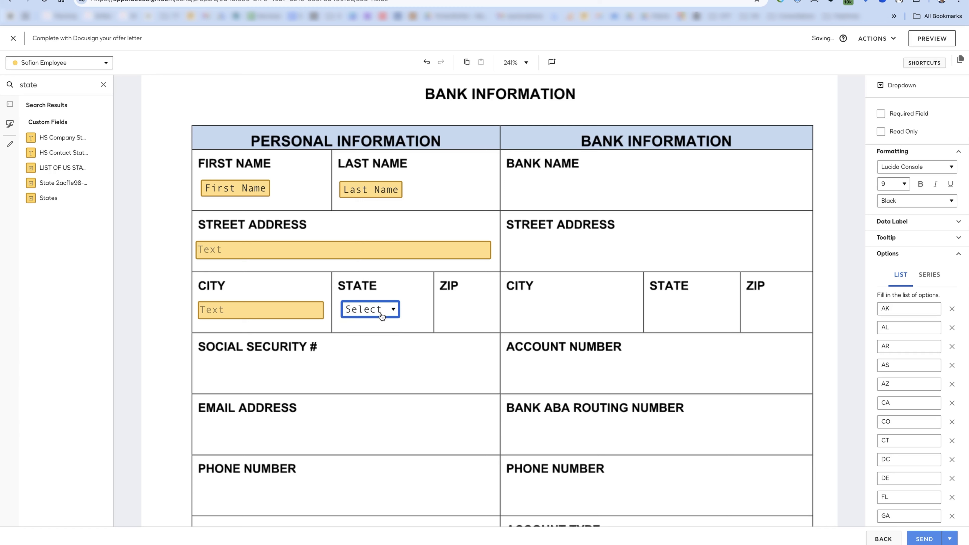
pyautogui.moveTo(247, 227); pyautogui.dragTo(426, 311)
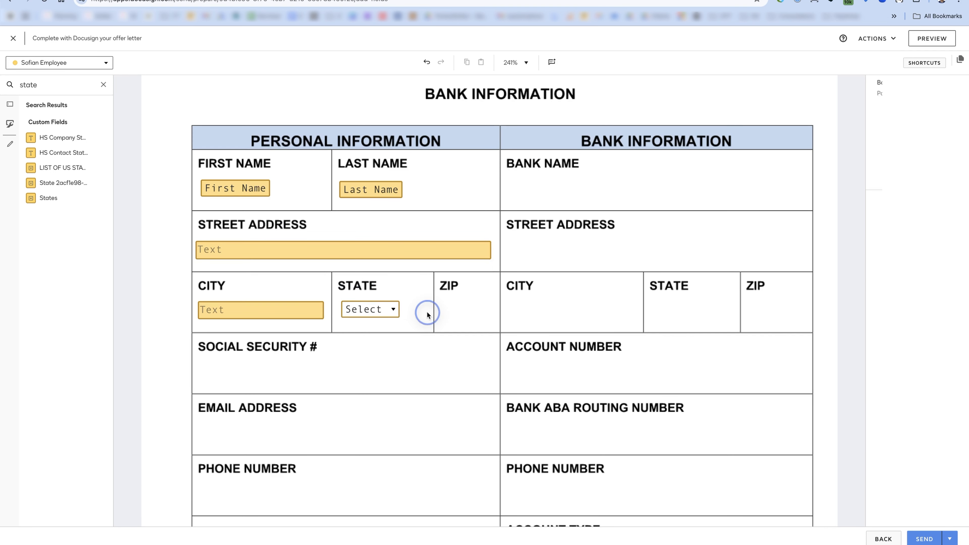
pyautogui.click(368, 312)
pyautogui.click(879, 114)
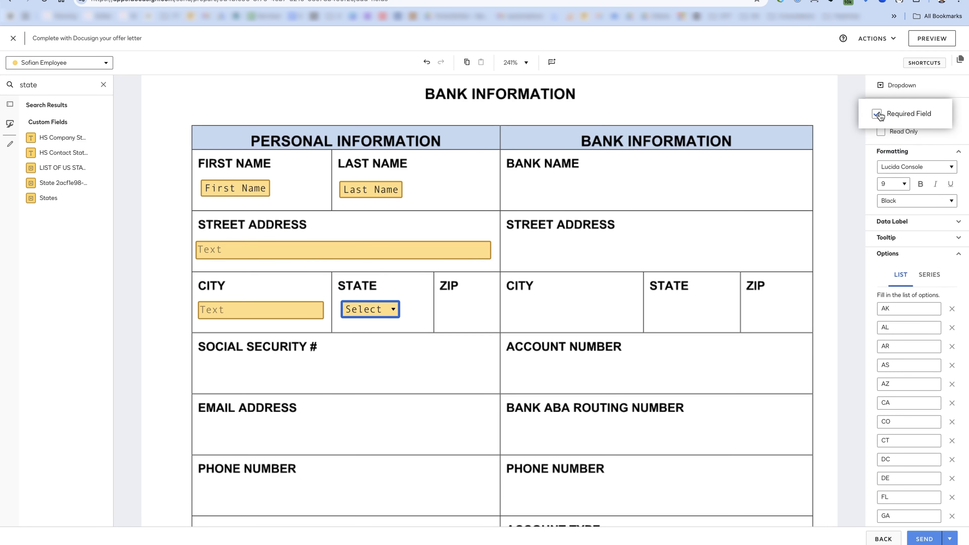
pyautogui.click(483, 291)
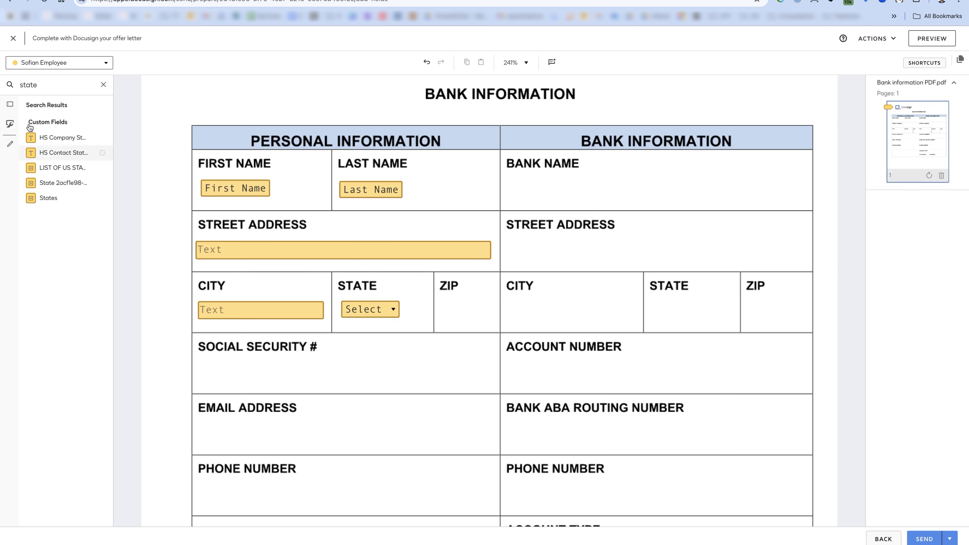
pyautogui.click(11, 105)
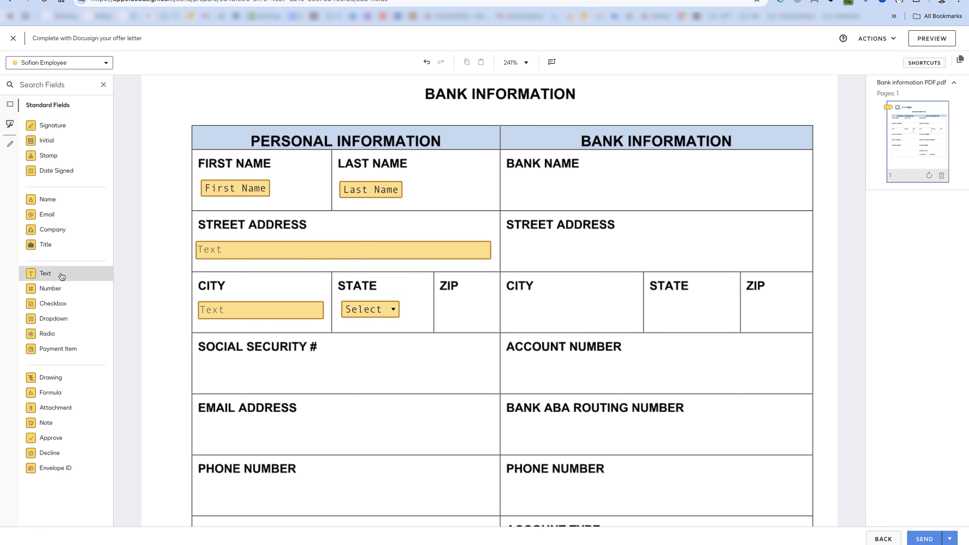
# - Add a narrow text field in the ZIP cell validated as a ZIP code
pyautogui.click(238, 310)
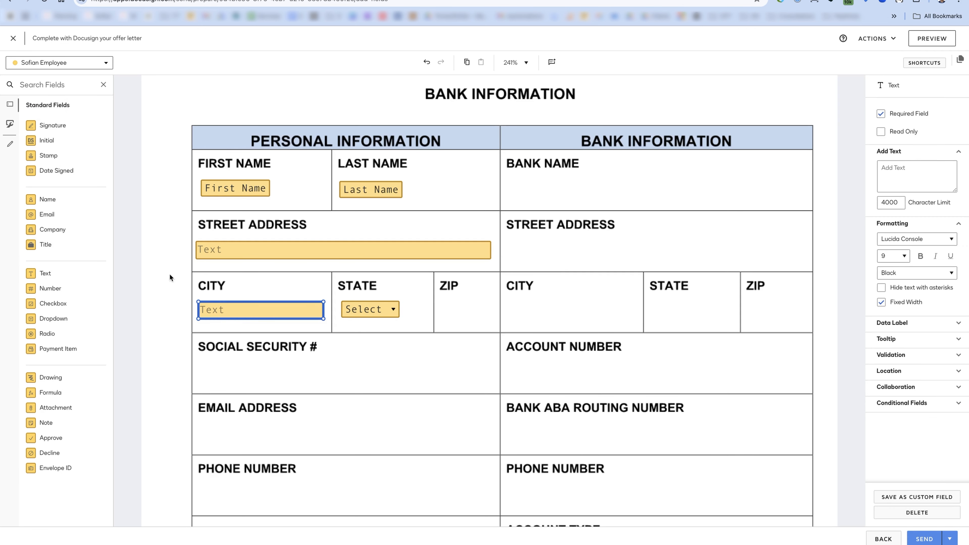
pyautogui.moveTo(45, 273); pyautogui.dragTo(441, 299)
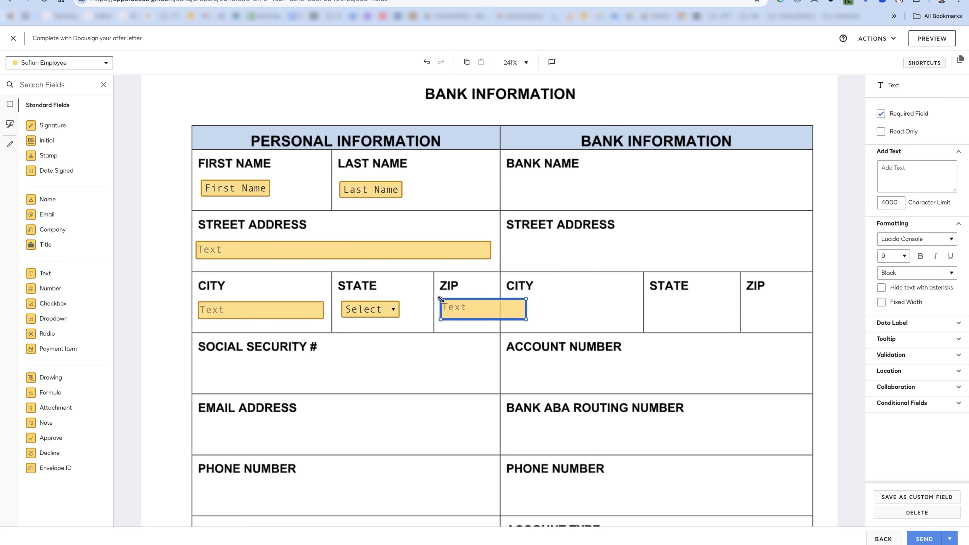
pyautogui.moveTo(526, 319); pyautogui.dragTo(493, 317)
pyautogui.click(891, 355)
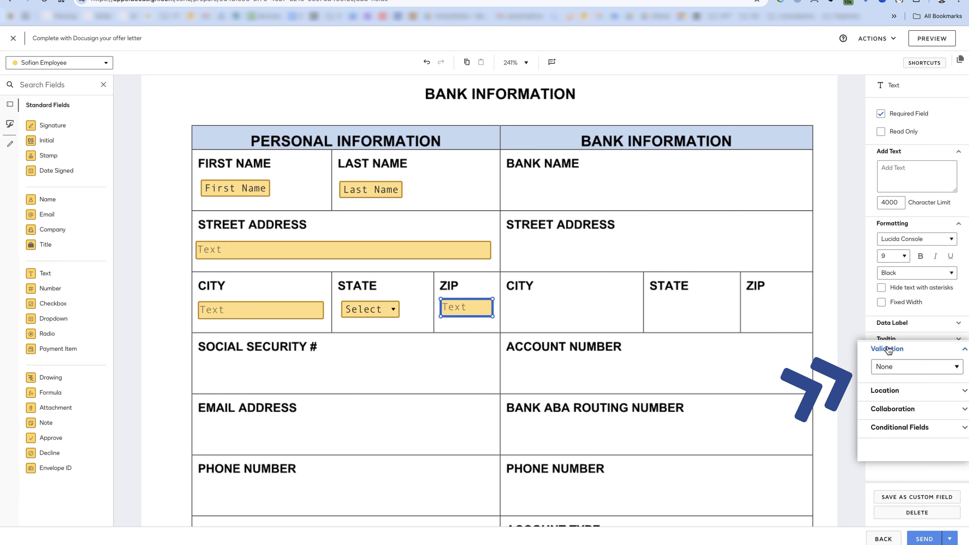
pyautogui.click(903, 368)
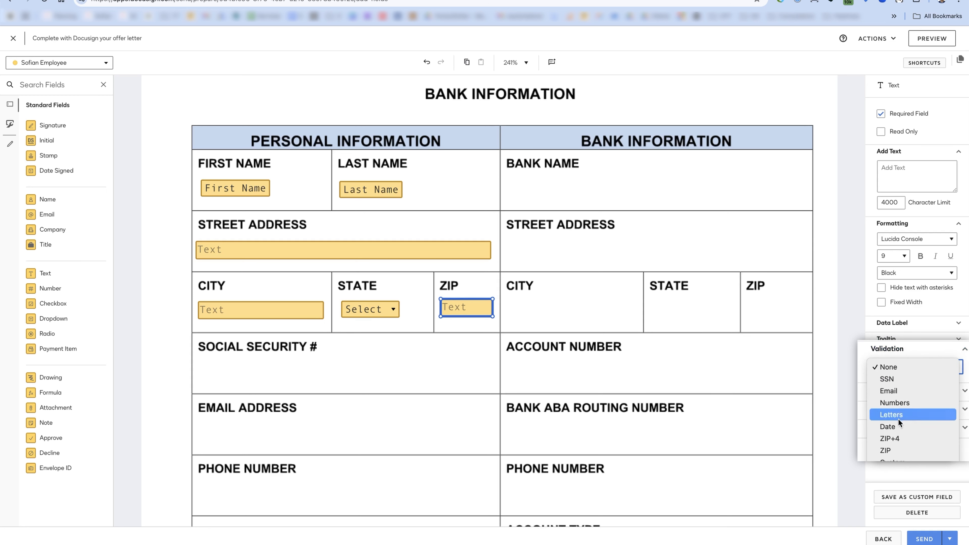
pyautogui.click(885, 451)
pyautogui.click(589, 353)
# - Try default text 'asd' in the ZIP field, then clear it again
pyautogui.click(476, 311)
pyautogui.click(896, 168)
pyautogui.write('asdf')
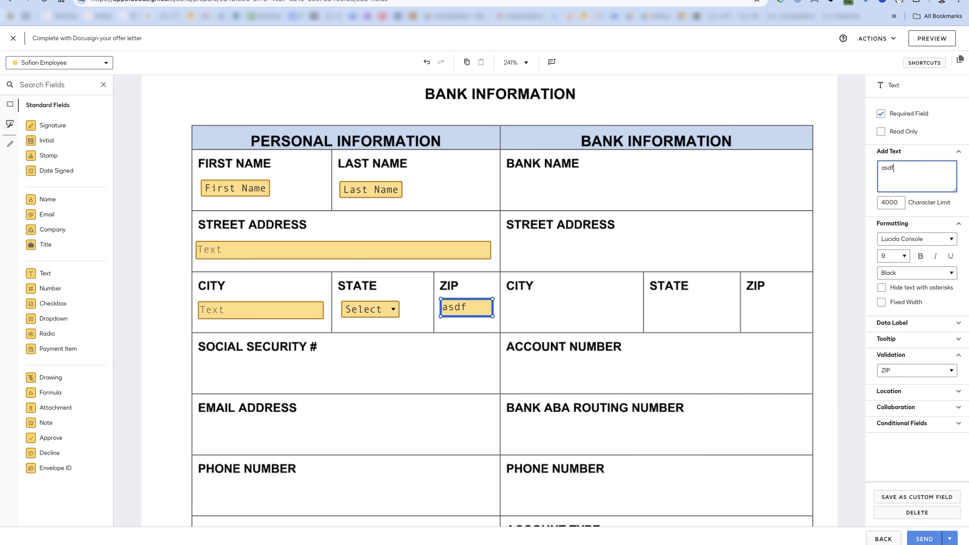
pyautogui.click(665, 273)
pyautogui.click(468, 314)
pyautogui.moveTo(897, 173); pyautogui.dragTo(876, 164)
pyautogui.press('BackSpace')
pyautogui.click(599, 271)
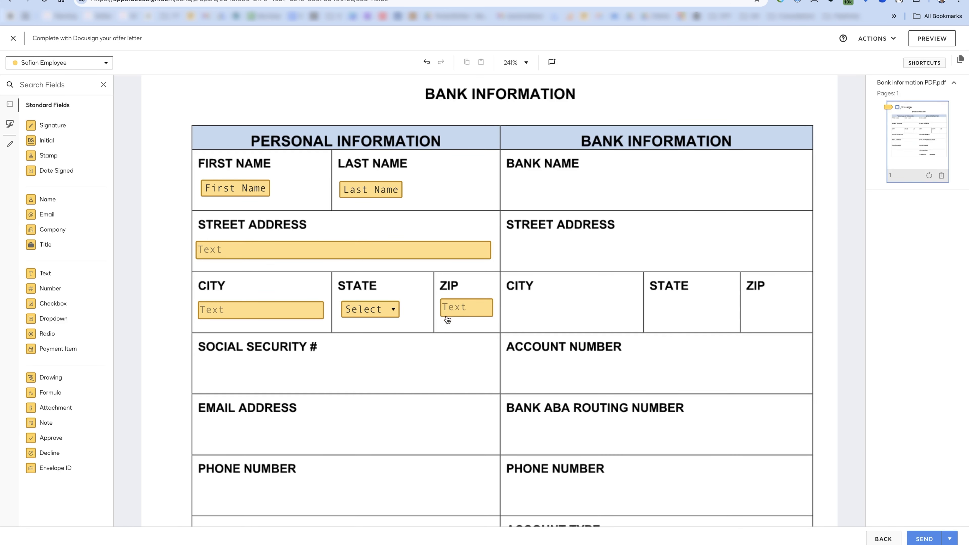
pyautogui.scroll(-2, 335, 362)
# - Add a widened SSN-validated text field under Social Security # and an Email field under EMAIL ADDRESS
pyautogui.click(40, 279)
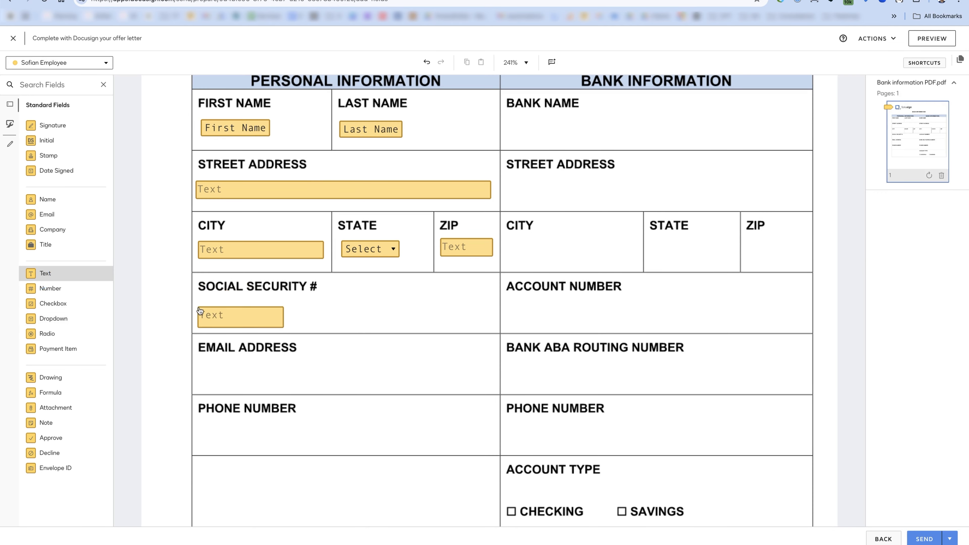
pyautogui.click(227, 308)
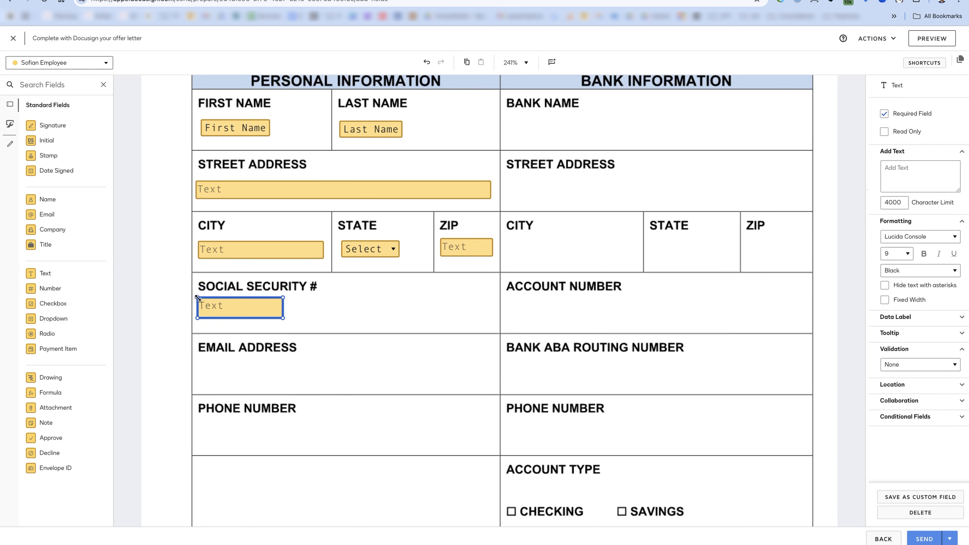
pyautogui.click(916, 370)
pyautogui.click(904, 377)
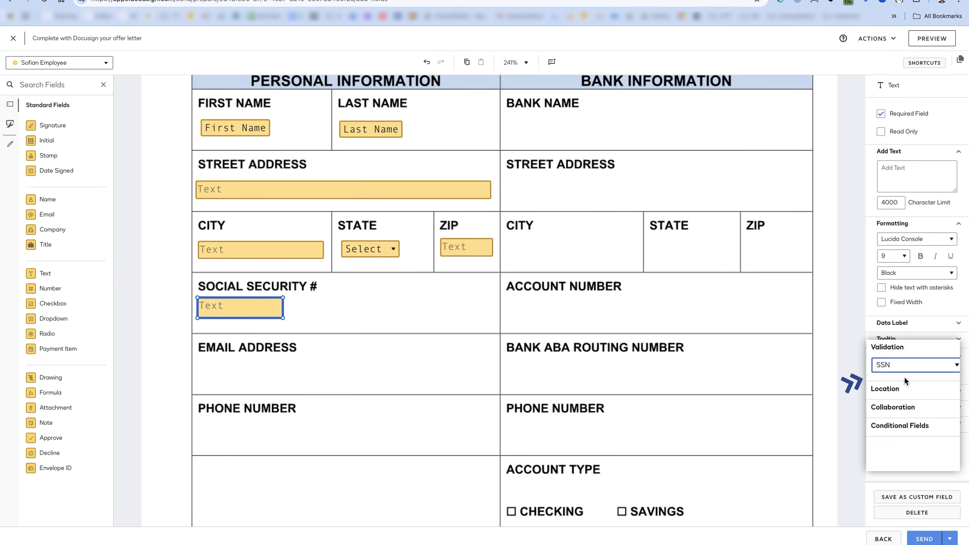
pyautogui.moveTo(242, 312); pyautogui.dragTo(245, 315)
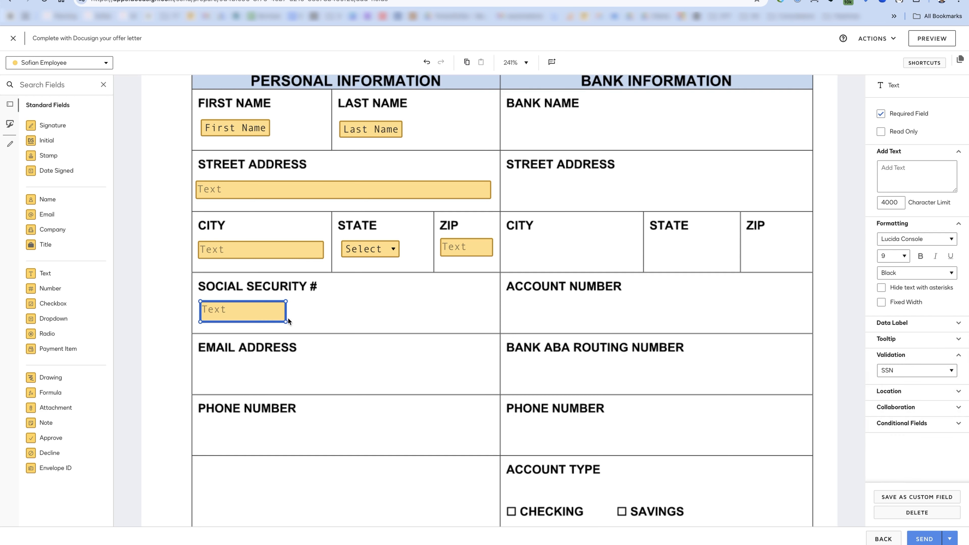
pyautogui.moveTo(285, 321); pyautogui.dragTo(376, 321)
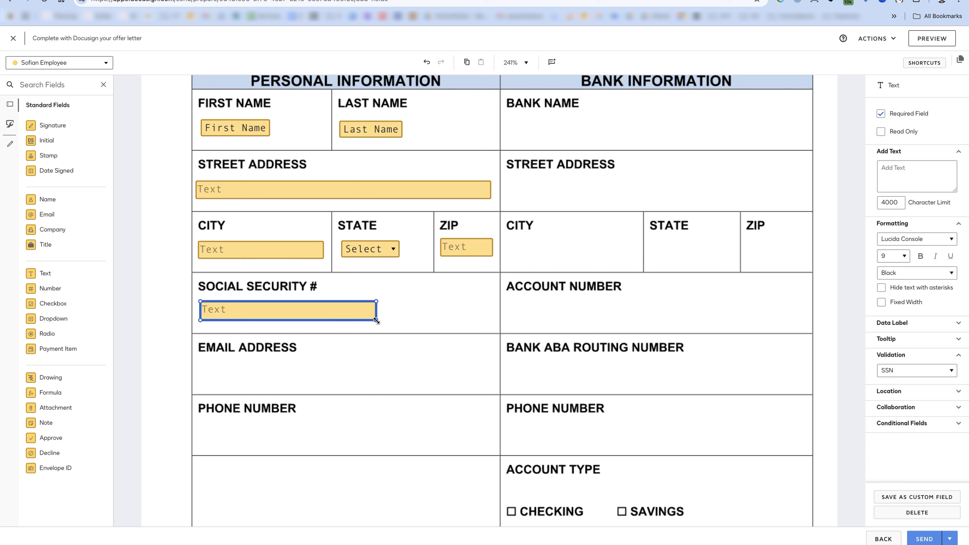
pyautogui.click(367, 322)
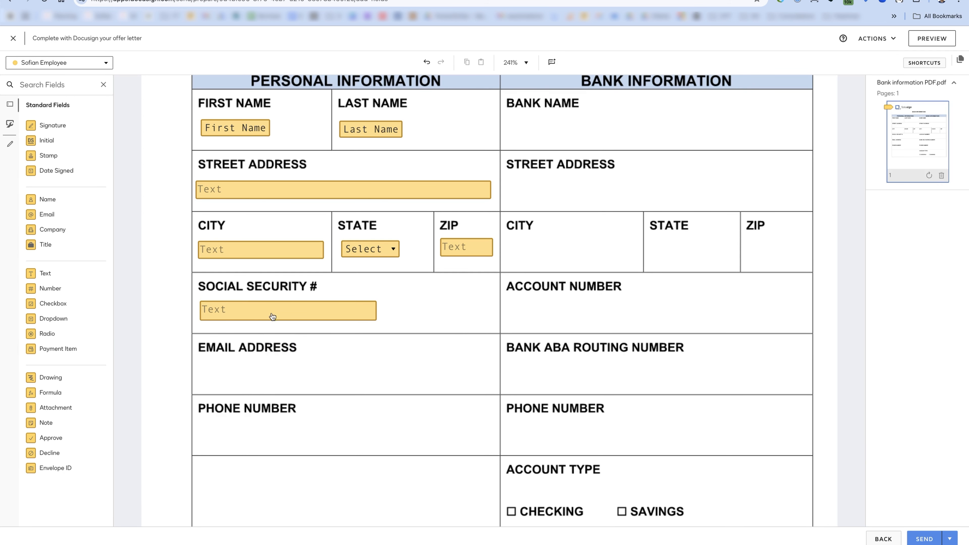
pyautogui.moveTo(44, 214); pyautogui.dragTo(203, 367)
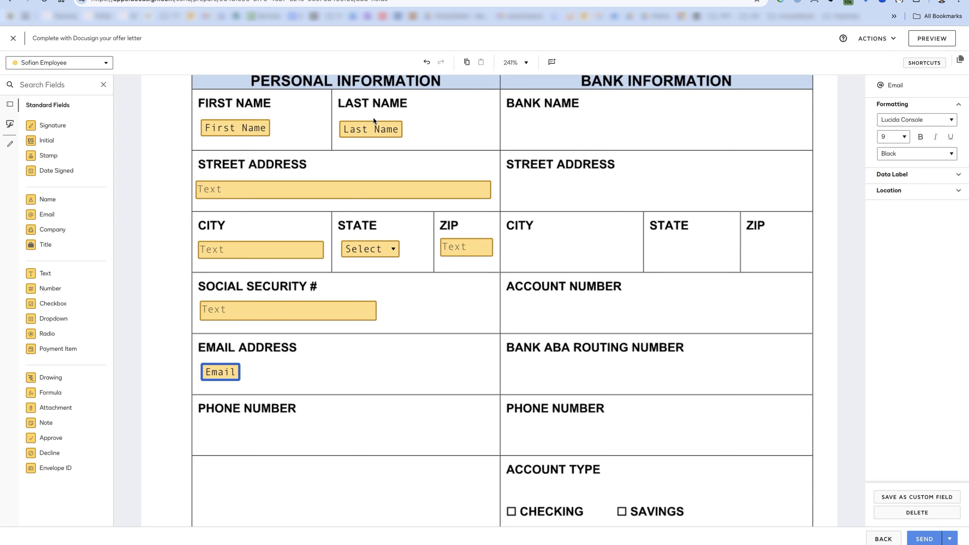
# - Check the envelope's recipients, then add a Text field under PHONE NUMBER
pyautogui.click(889, 539)
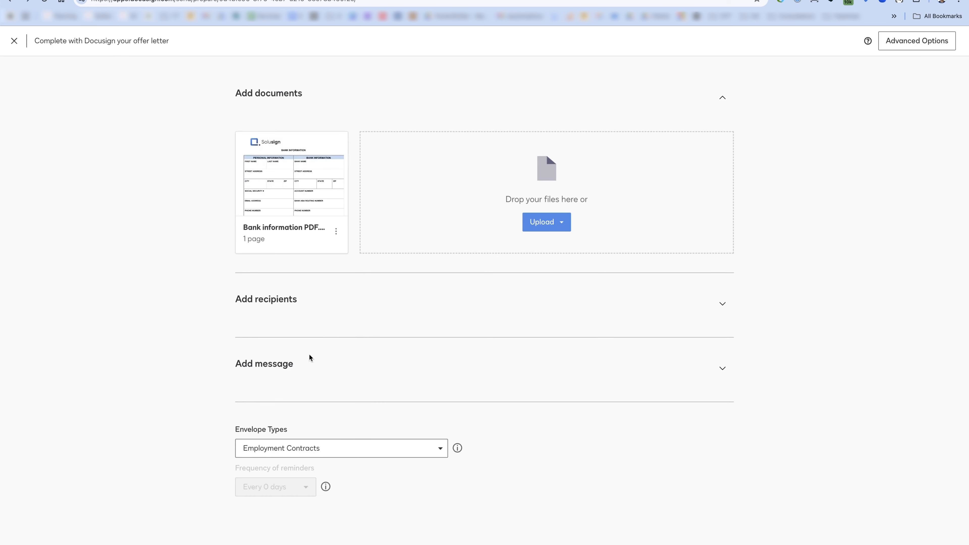
pyautogui.click(320, 308)
pyautogui.scroll(-4, 381, 305)
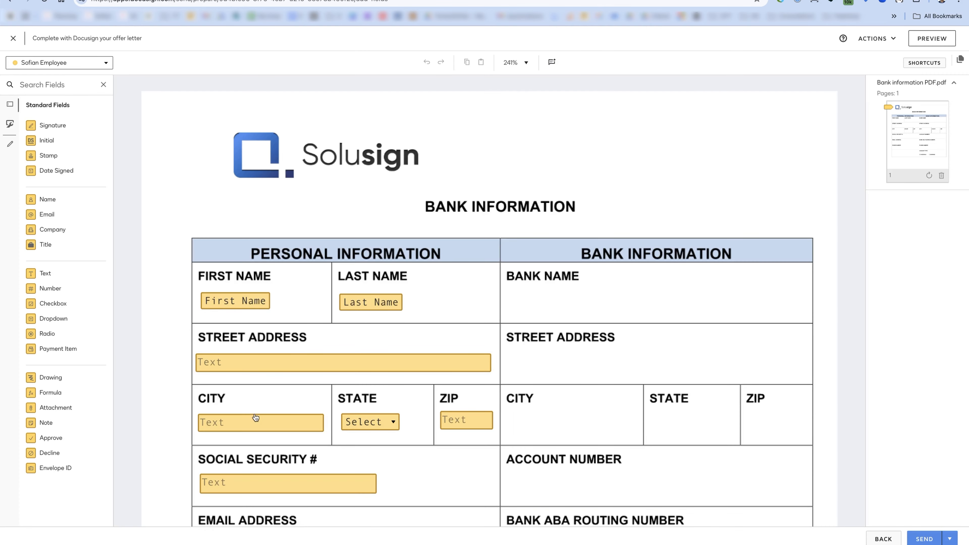
pyautogui.scroll(-6, 252, 420)
pyautogui.scroll(-1, 240, 375)
pyautogui.moveTo(54, 272); pyautogui.dragTo(202, 344)
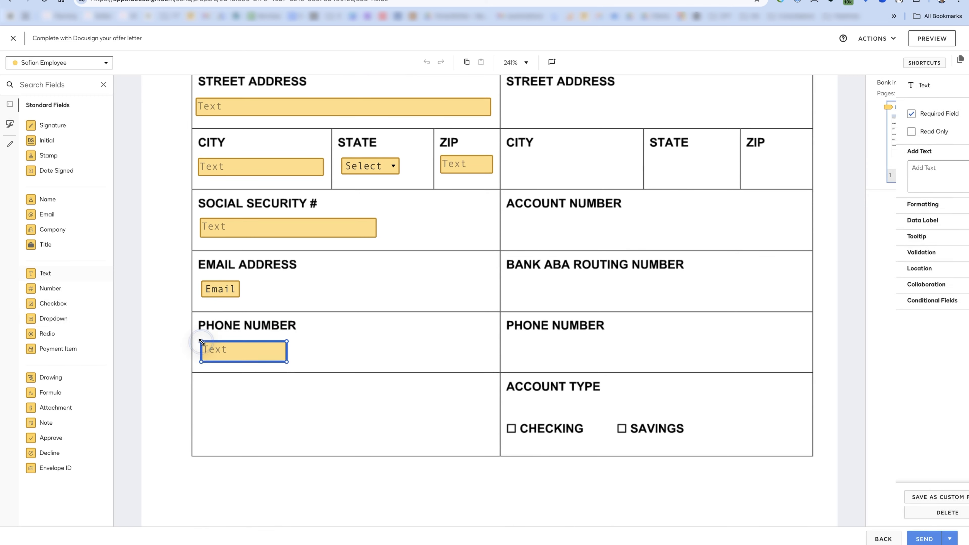
# - Set the Phone Number text field's validation to Custom
pyautogui.click(519, 298)
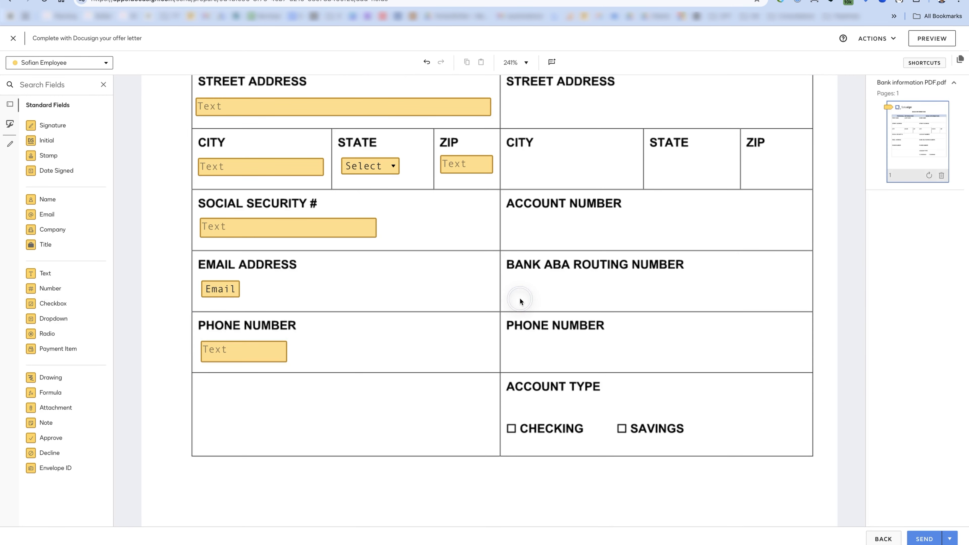
pyautogui.scroll(5, 472, 296)
pyautogui.scroll(-3, 443, 302)
pyautogui.click(245, 410)
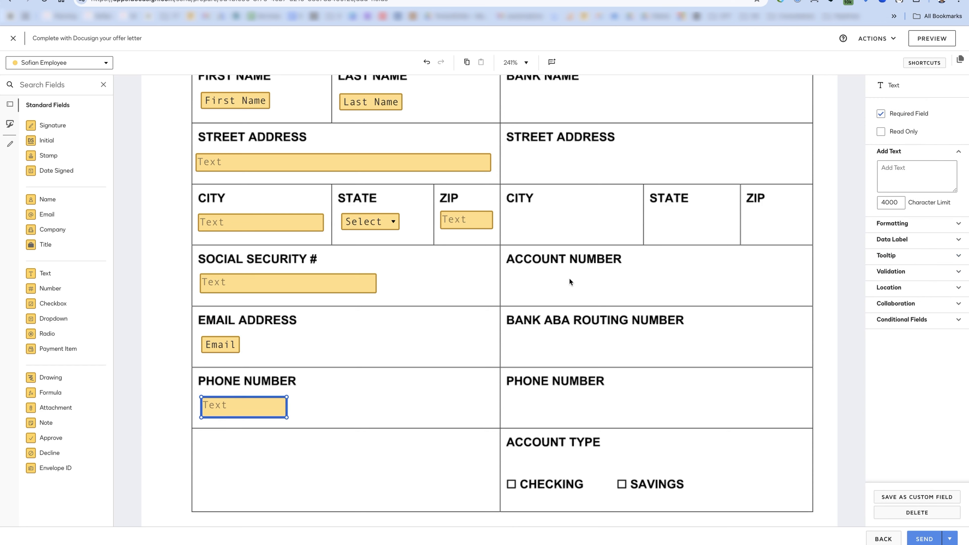
pyautogui.click(883, 289)
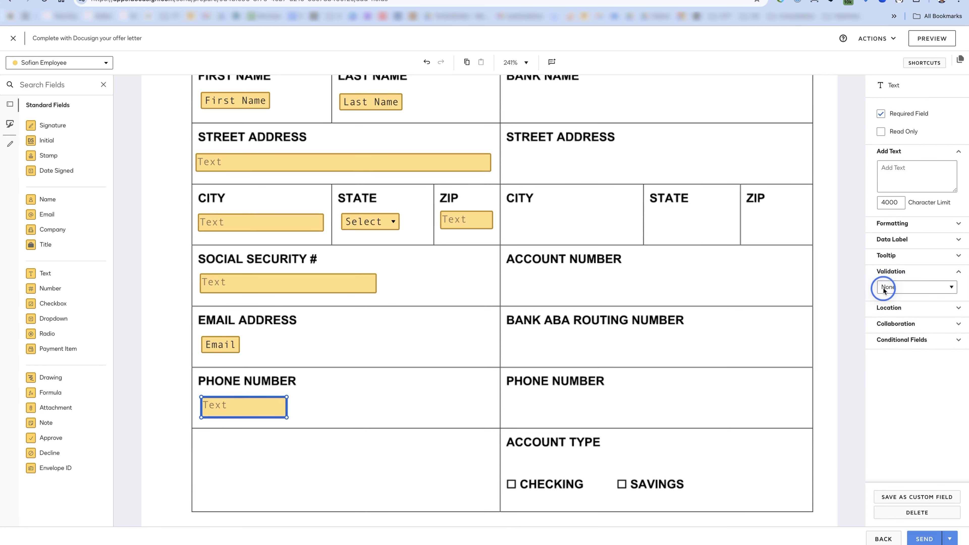
pyautogui.click(911, 367)
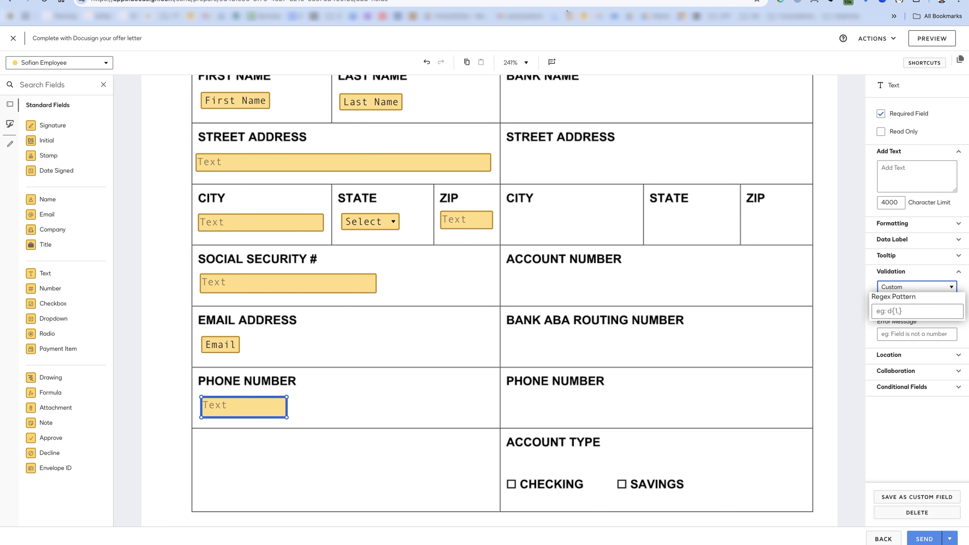
# - Open chat.openai.com in a new browser tab
pyautogui.press('super+t')
pyautogui.write('chat.openai.com')
pyautogui.press('Return')
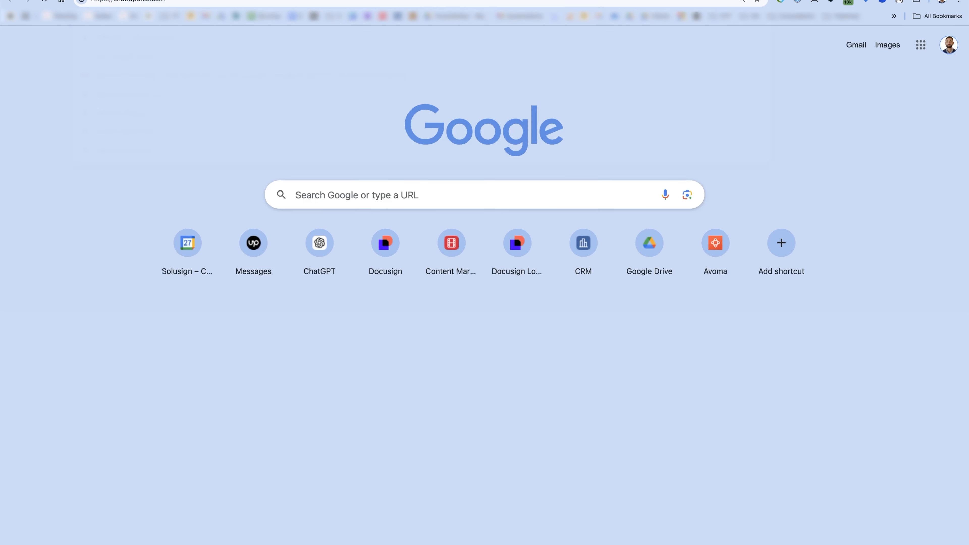
# - Ask ChatGPT for a US phone regex allowing optional brackets and hyphens, and copy it
pyautogui.write('give me a regex')
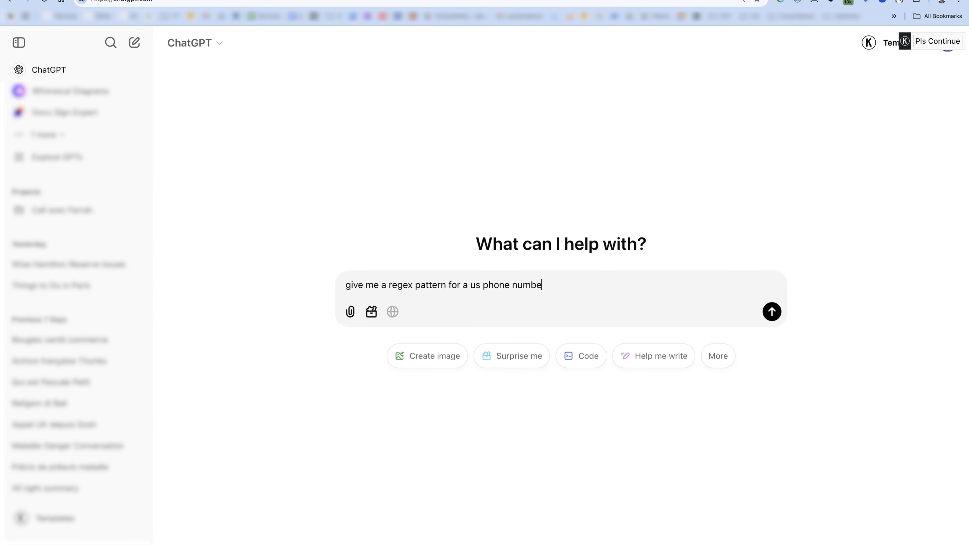
pyautogui.write('pattern for a us phone number that works with or without brackets and with or without hyp')
pyautogui.press('Return')
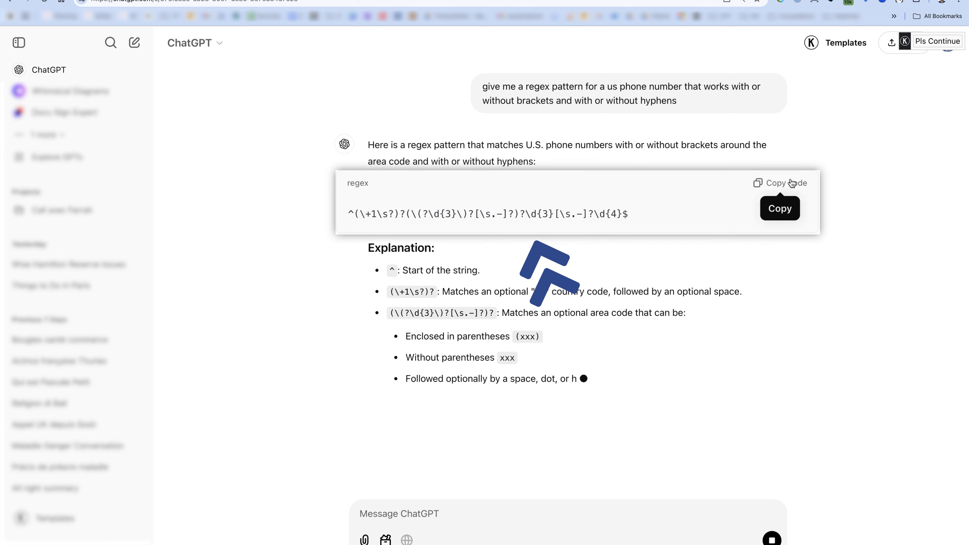
pyautogui.click(780, 183)
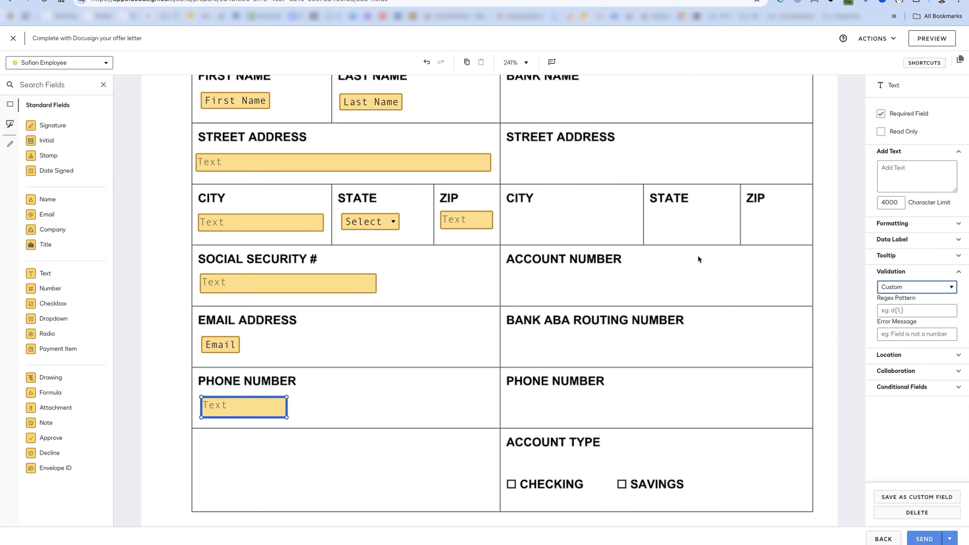
# - Paste the phone regex as the Regex Pattern with error message 'This phone number is not valid'
pyautogui.click(915, 331)
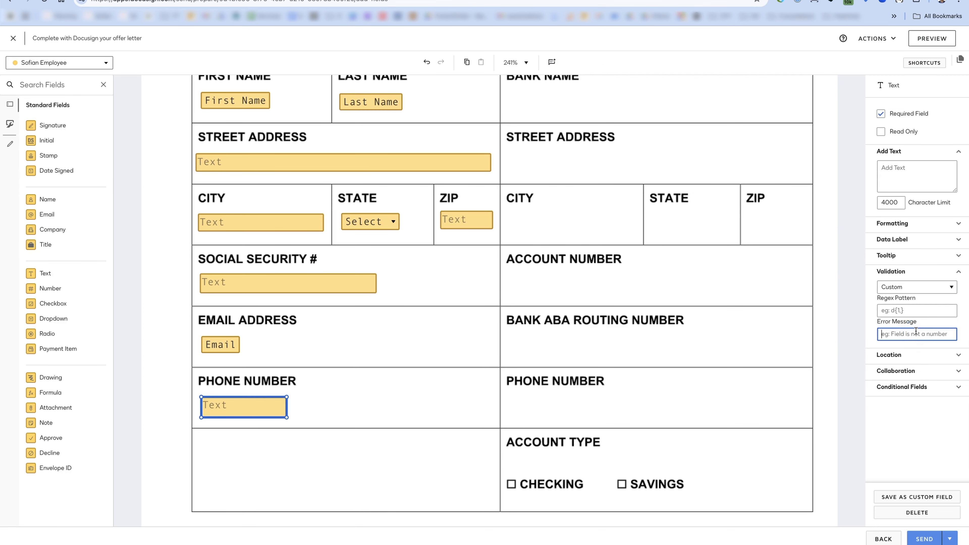
pyautogui.click(900, 310)
pyautogui.hotkey('ctrl', 'v')
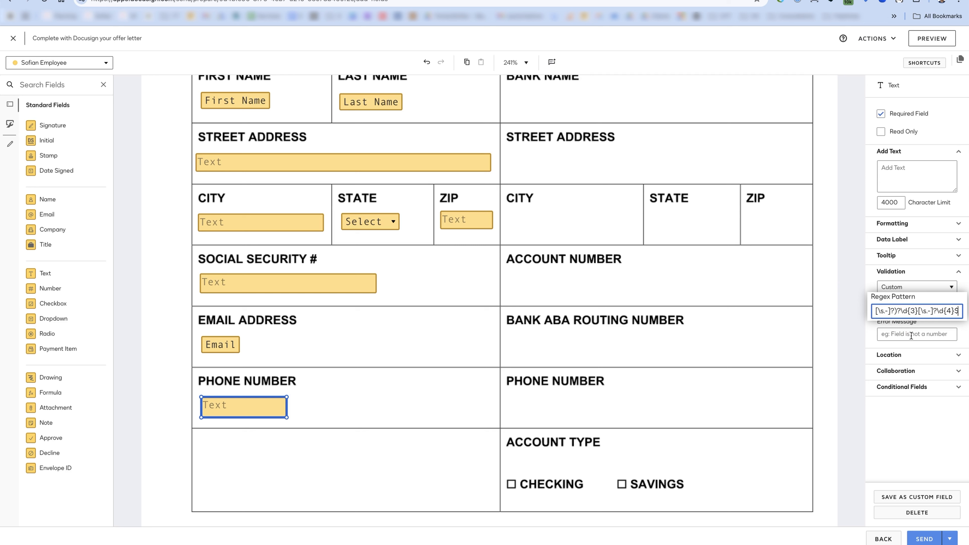
pyautogui.click(910, 335)
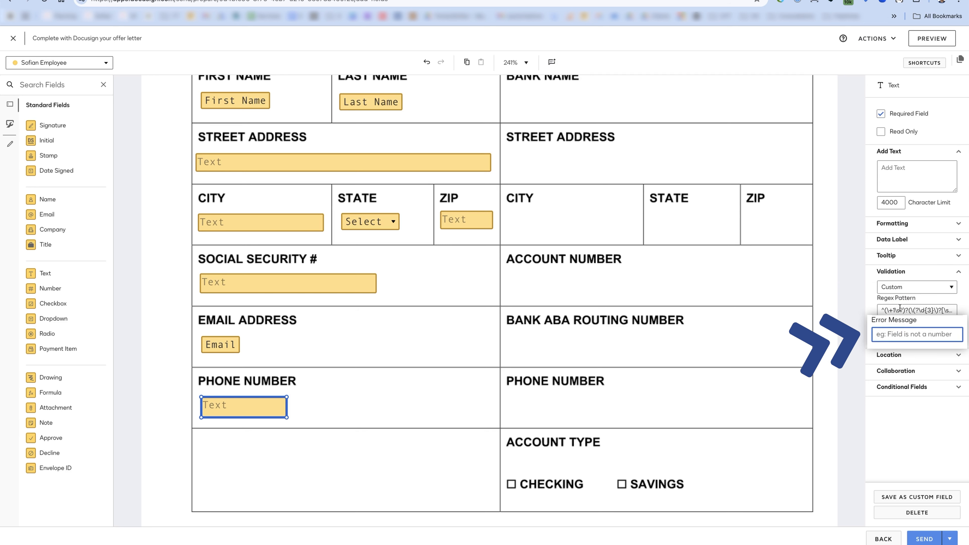
pyautogui.write('This phone number is not valid')
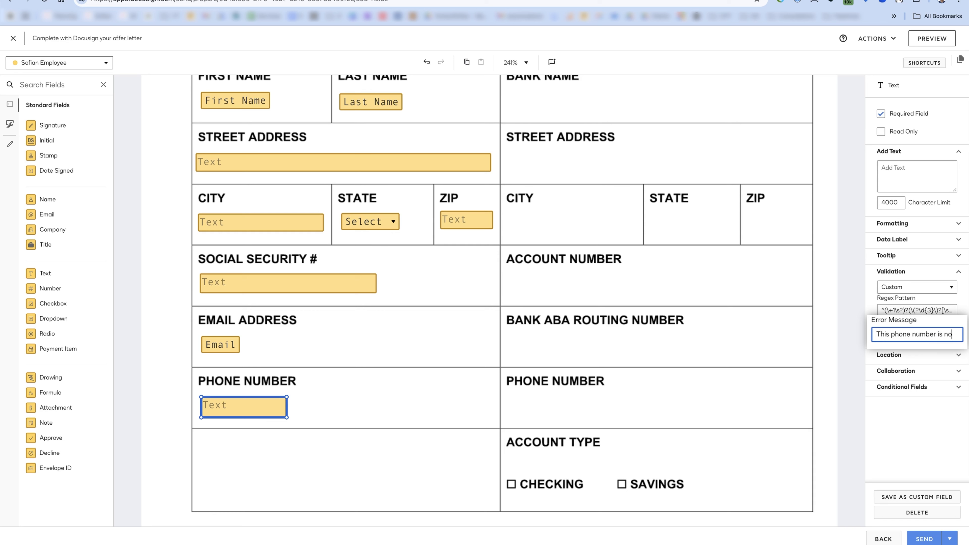
pyautogui.click(814, 343)
pyautogui.scroll(3, 814, 343)
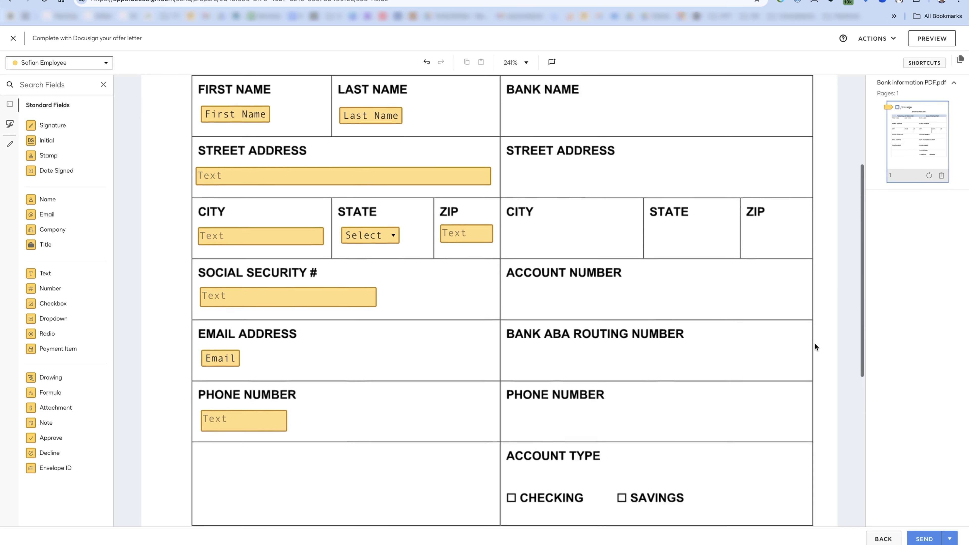
pyautogui.click(931, 38)
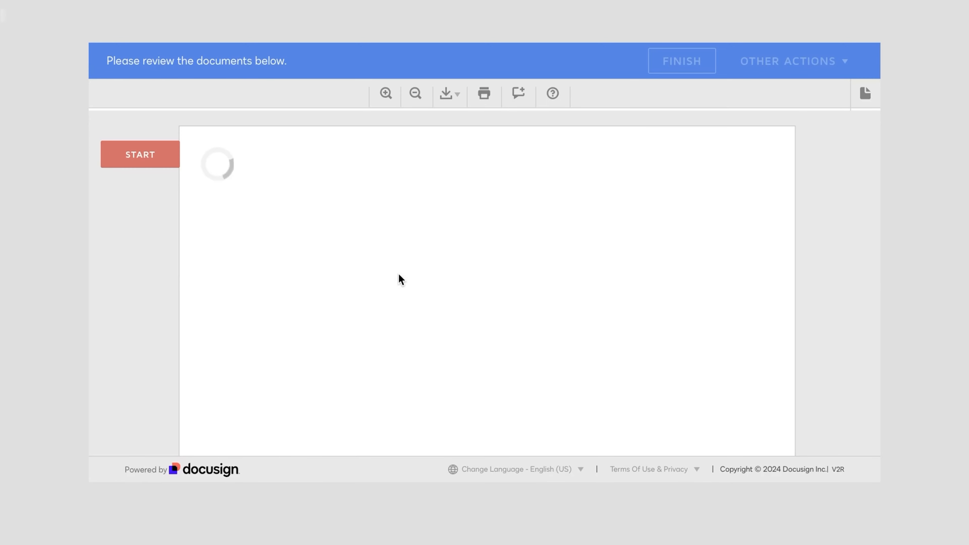
pyautogui.scroll(-5, 387, 278)
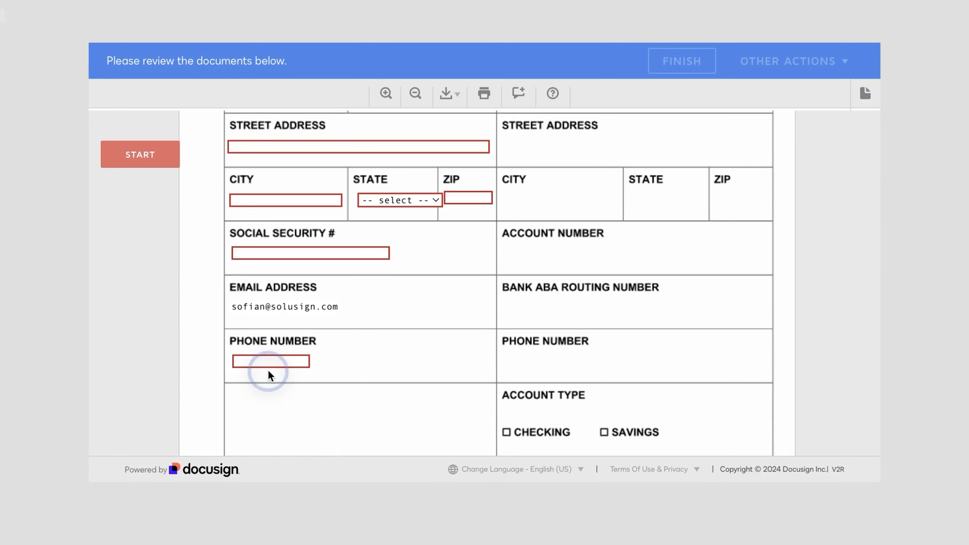
pyautogui.click(269, 362)
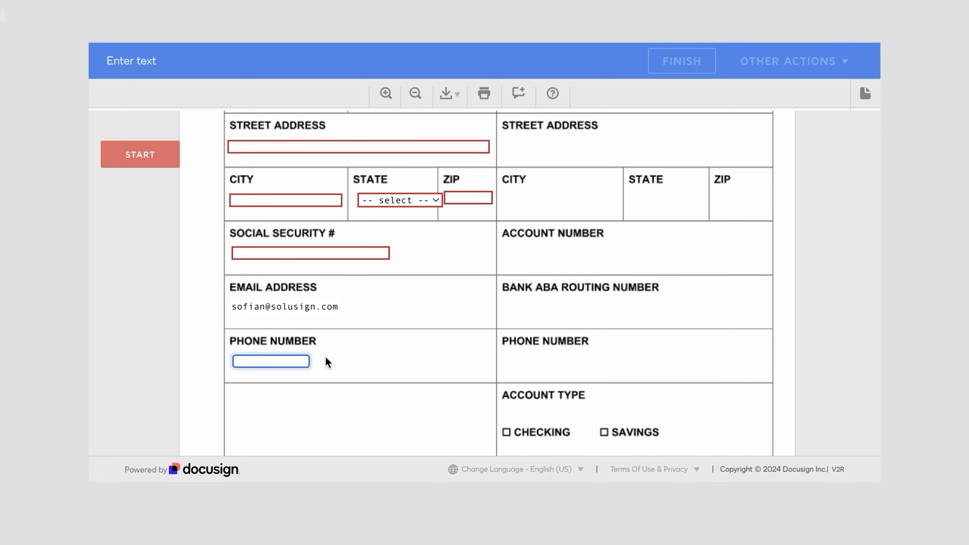
pyautogui.click(333, 365)
pyautogui.click(315, 362)
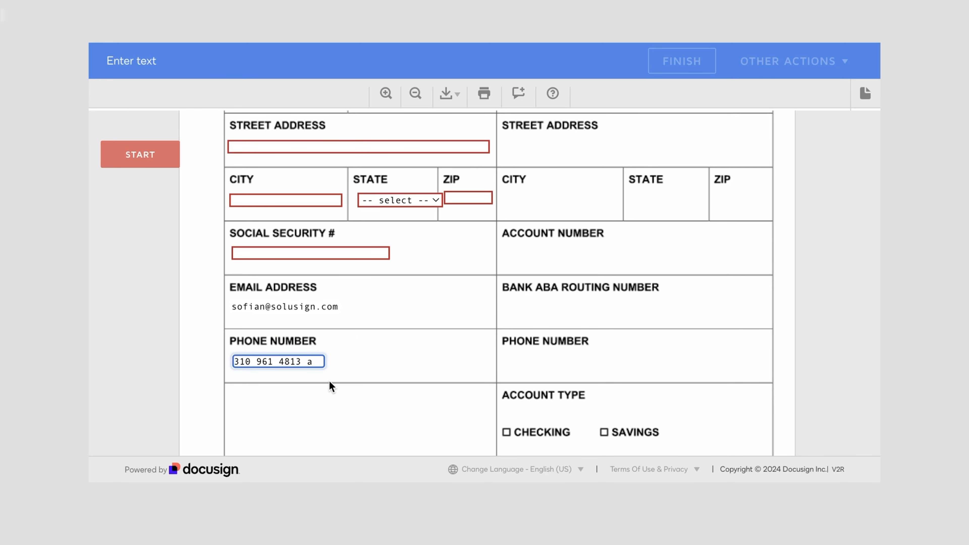
pyautogui.press('BackSpace')
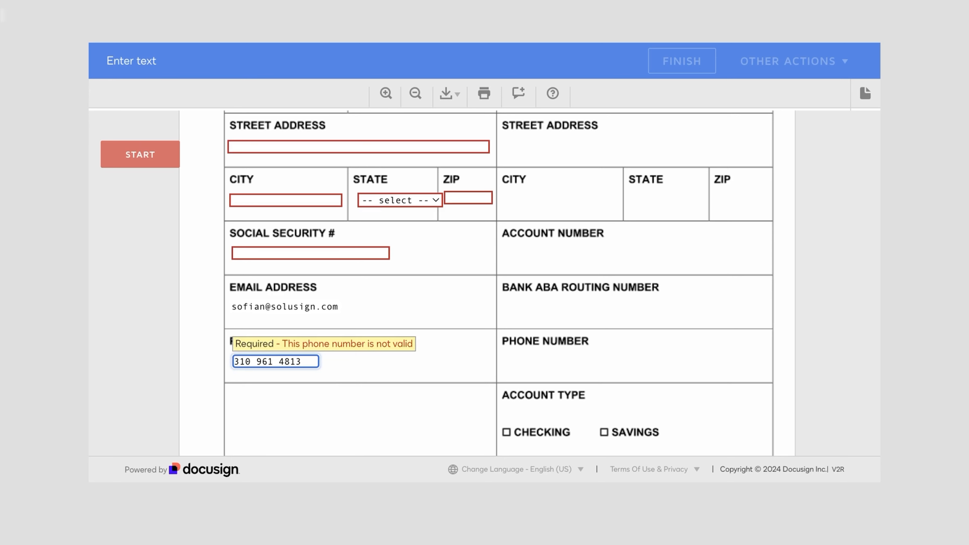
pyautogui.press('BackSpace')
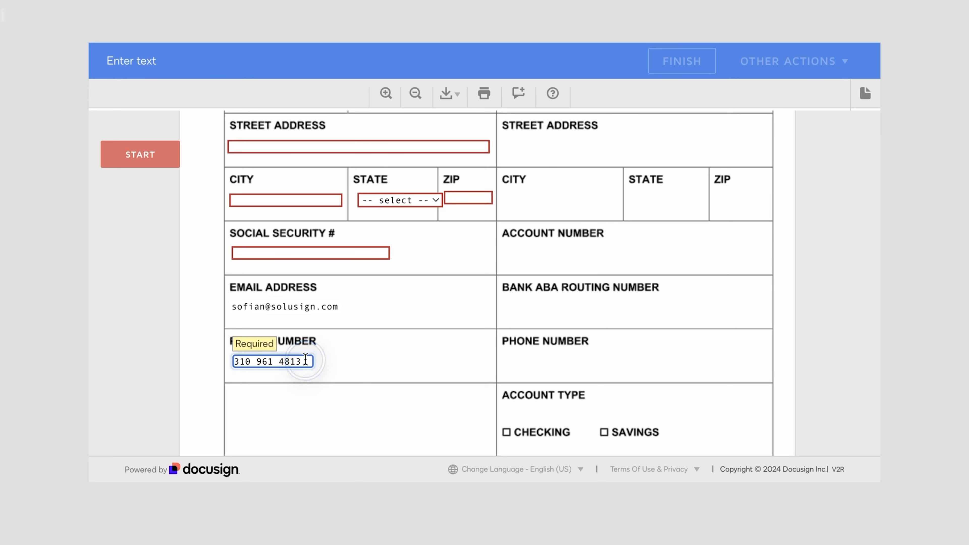
pyautogui.click(337, 382)
# - Reformat the test number with hyphens and a +1 prefix to recheck validation
pyautogui.click(310, 362)
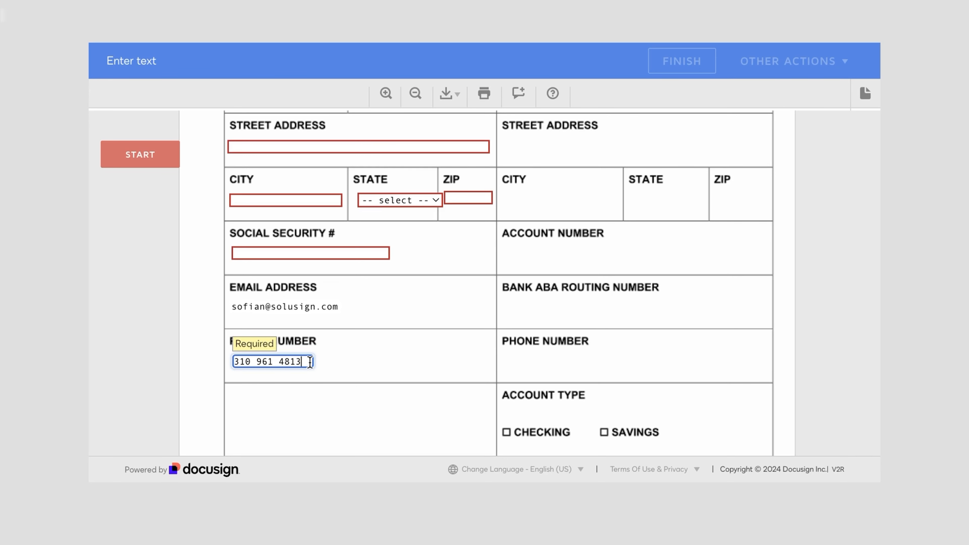
pyautogui.click(255, 361)
pyautogui.press('BackSpace')
pyautogui.write('-')
pyautogui.click(278, 361)
pyautogui.press('BackSpace')
pyautogui.write('-')
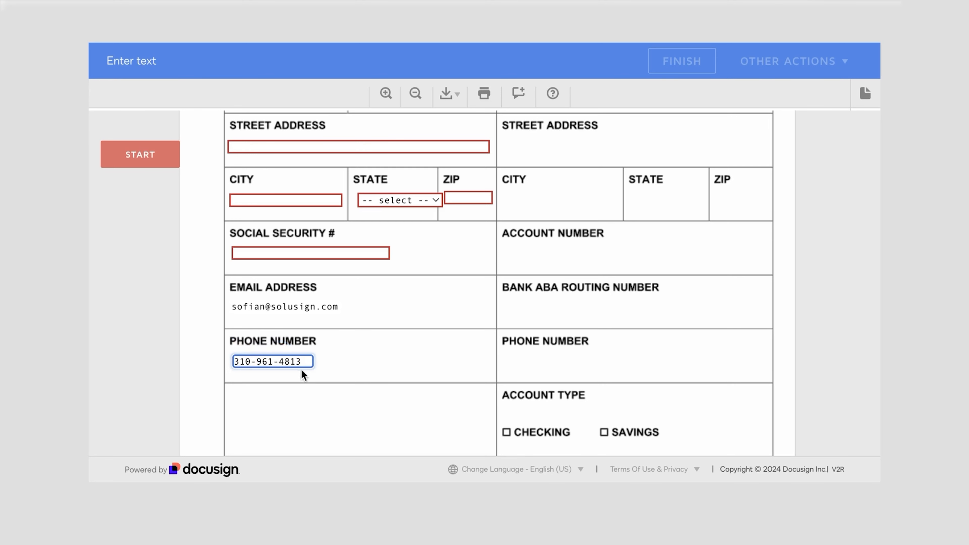
pyautogui.click(234, 361)
pyautogui.write('+1')
# - Delete the last digit to confirm a shortened number triggers the validation error
pyautogui.click(284, 362)
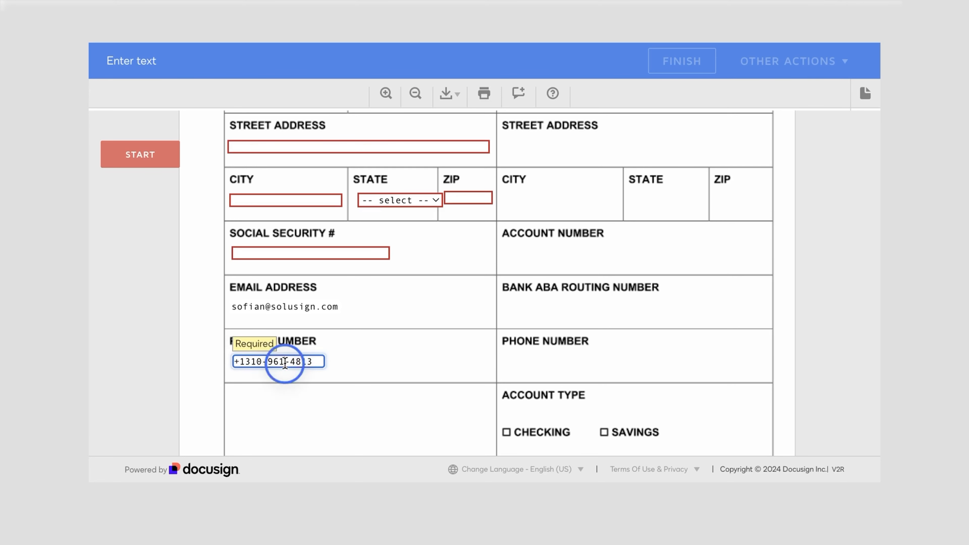
pyautogui.click(320, 361)
pyautogui.press('BackSpace')
pyautogui.click(312, 399)
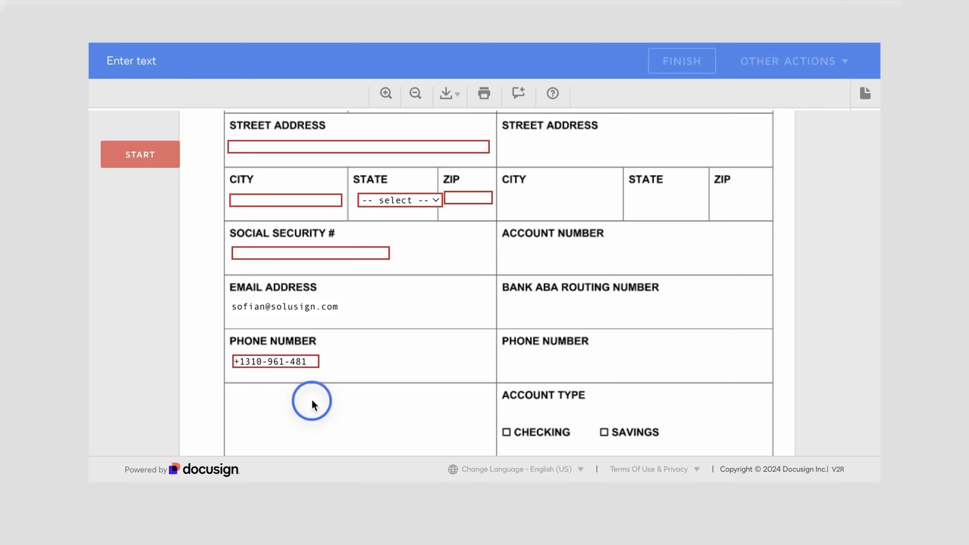
pyautogui.click(309, 363)
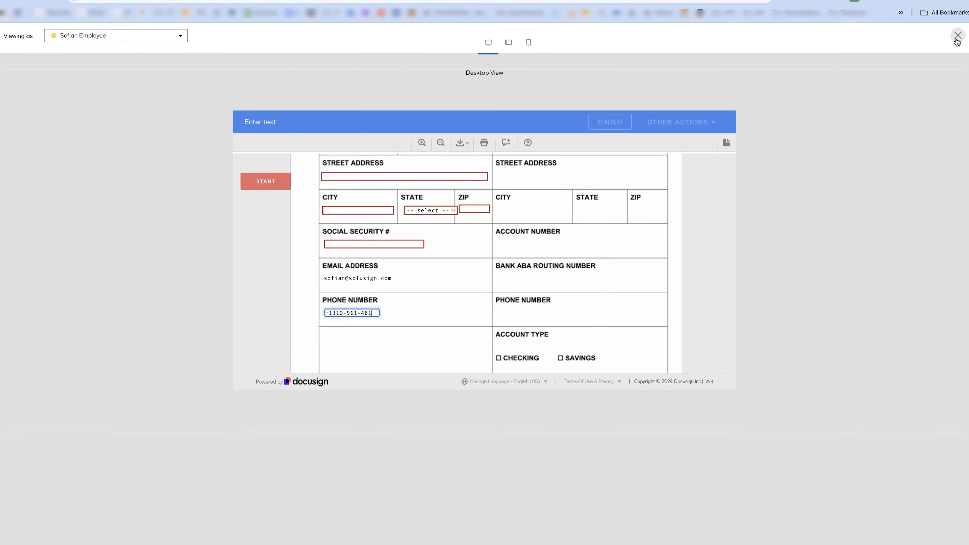
pyautogui.click(950, 41)
pyautogui.scroll(-2, 292, 449)
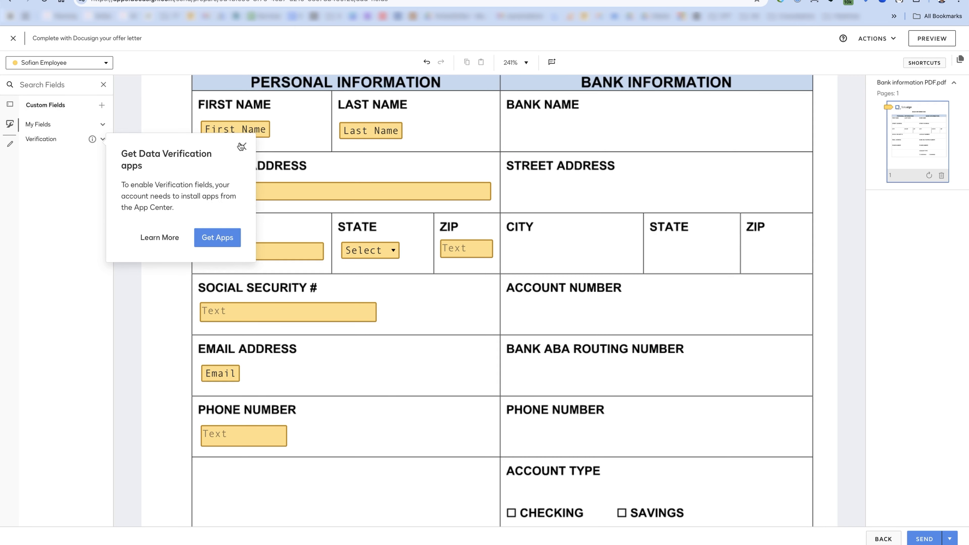
# - Browse the Phone Number verification fields (Country Code, Phone Number) and the App Center prompt
pyautogui.click(241, 146)
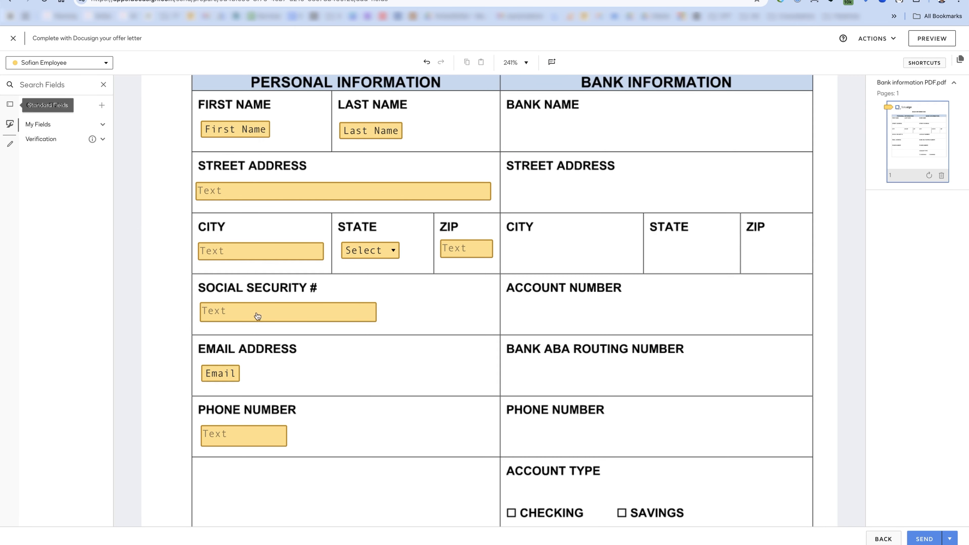
pyautogui.click(251, 436)
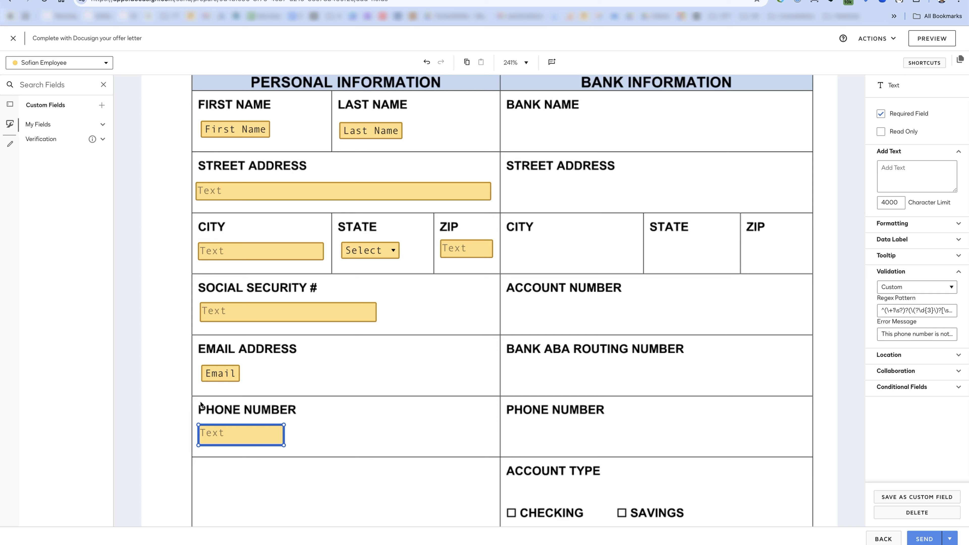
pyautogui.click(81, 140)
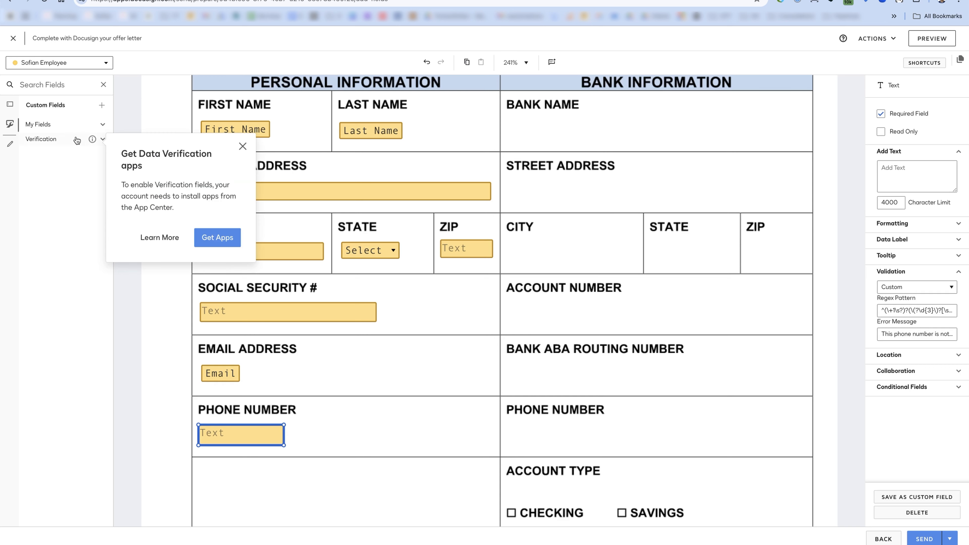
pyautogui.click(64, 138)
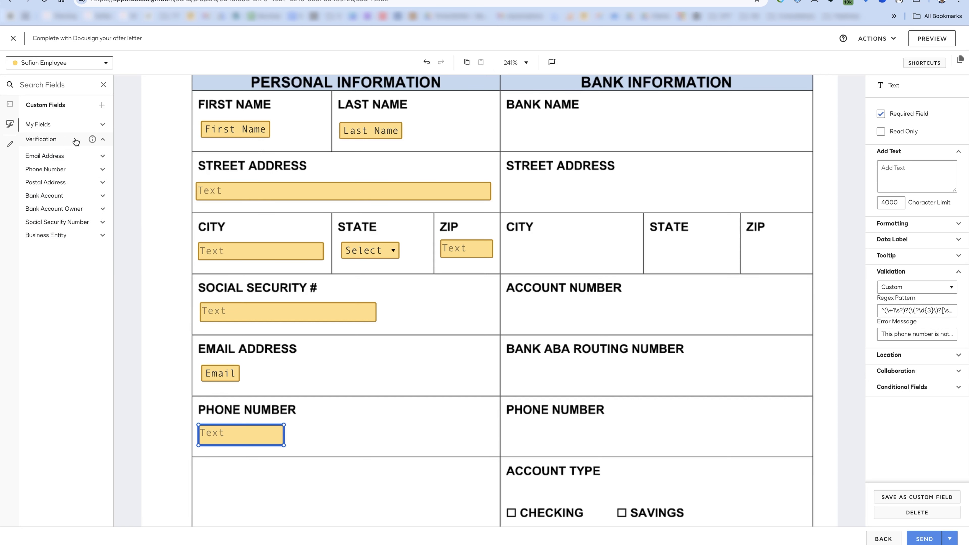
pyautogui.click(102, 172)
pyautogui.click(78, 159)
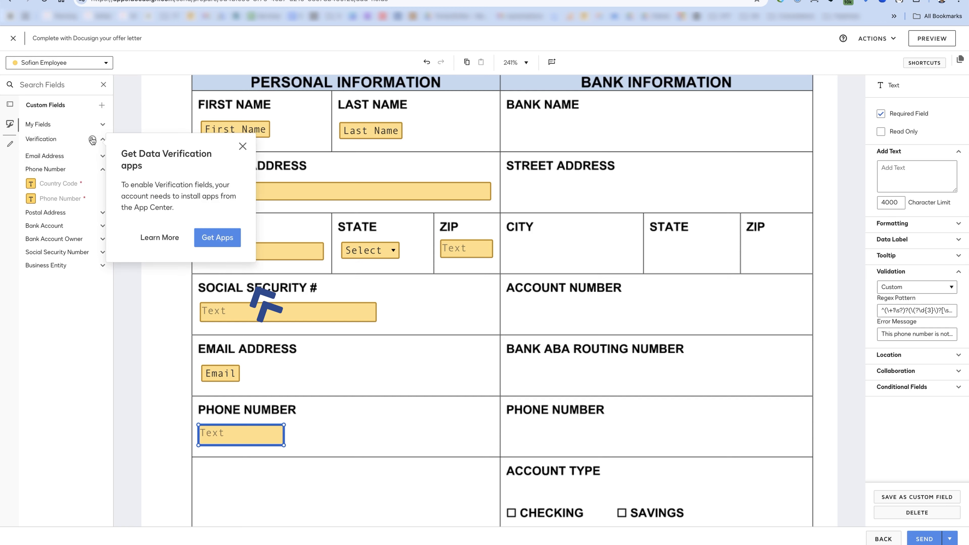
pyautogui.click(225, 237)
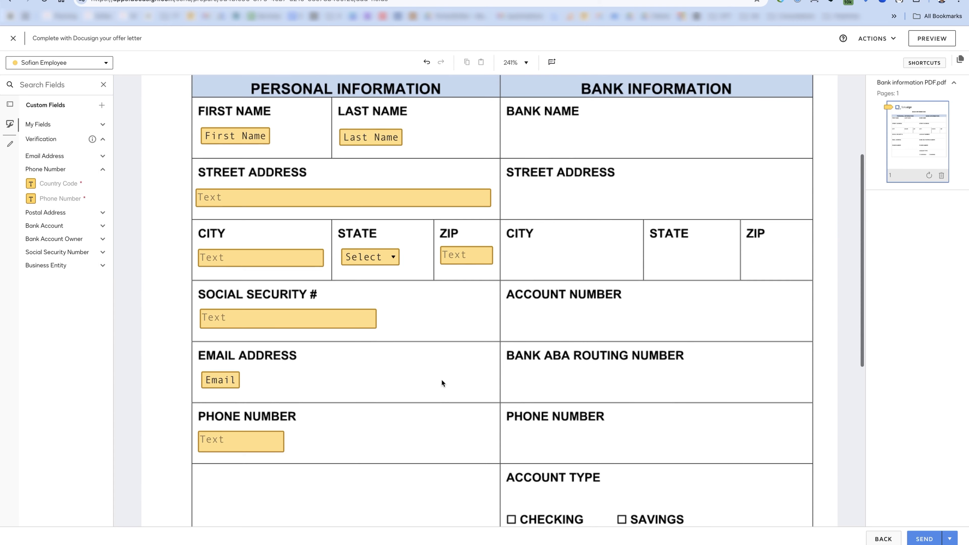
# - Add a text field under Bank Name
pyautogui.click(10, 104)
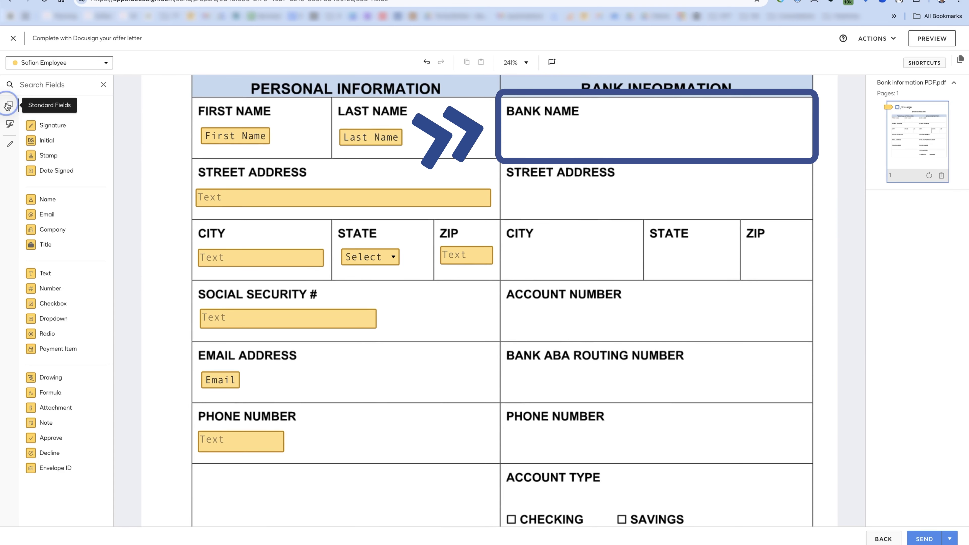
pyautogui.moveTo(45, 273); pyautogui.dragTo(505, 130)
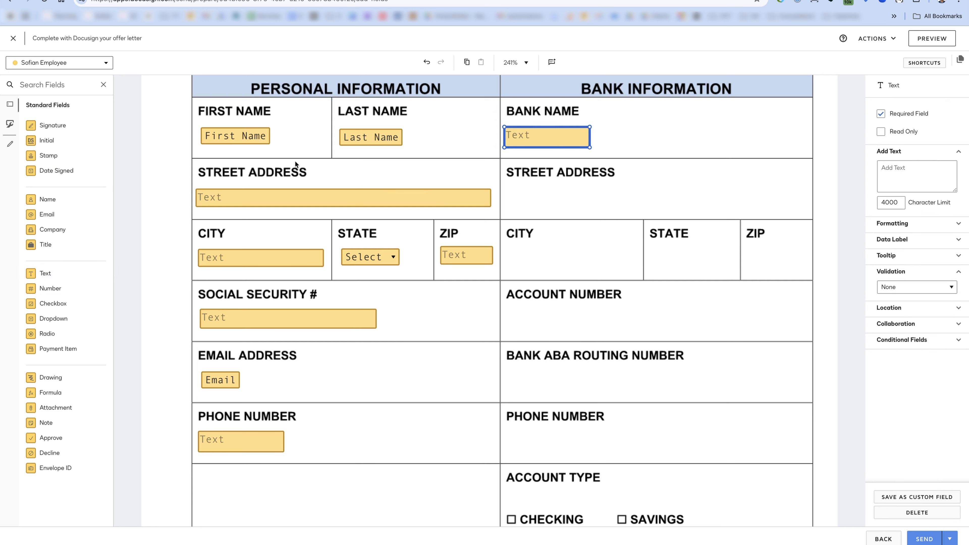
pyautogui.click(10, 124)
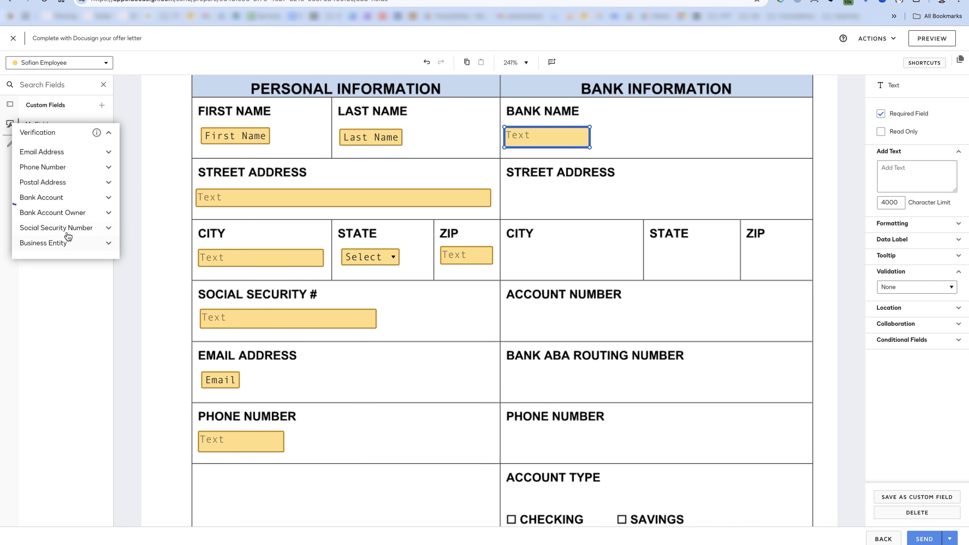
# - Duplicate the personal Street Address, City, State and ZIP fields into the Bank Information column
pyautogui.click(10, 106)
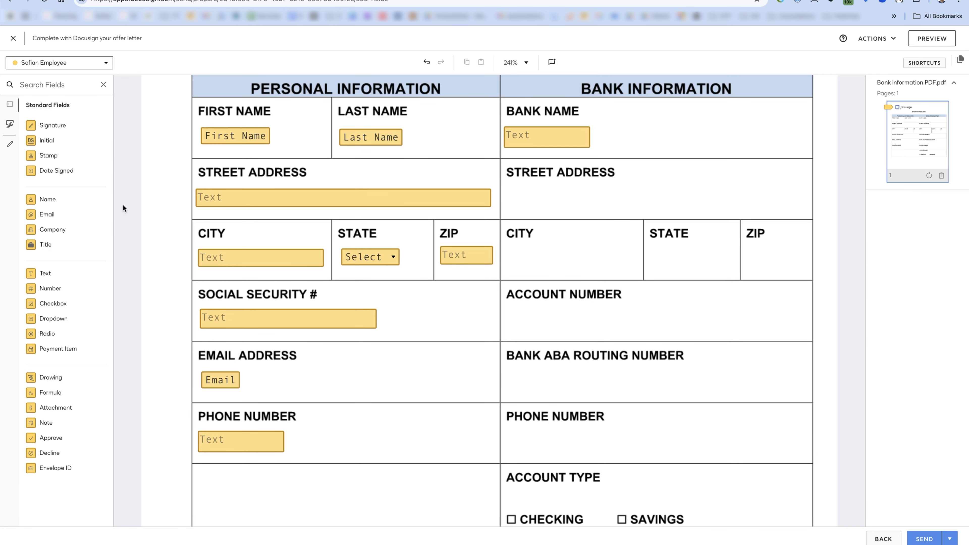
pyautogui.moveTo(67, 273); pyautogui.dragTo(604, 168)
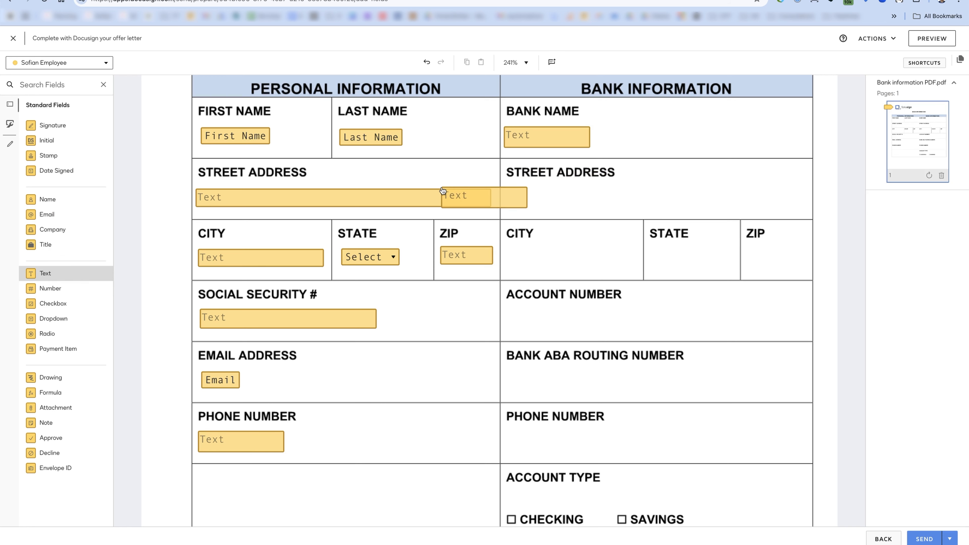
pyautogui.click(563, 261)
pyautogui.press('Delete')
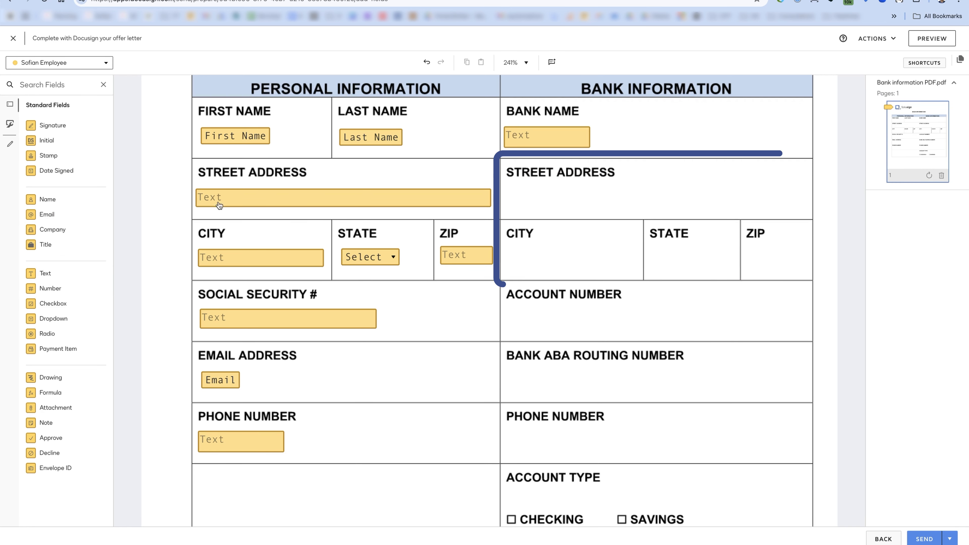
pyautogui.moveTo(166, 172)
pyautogui.mouseDown()
pyautogui.moveTo(490, 255)
pyautogui.moveTo(499, 266)
pyautogui.mouseUp()
pyautogui.press('super+d')
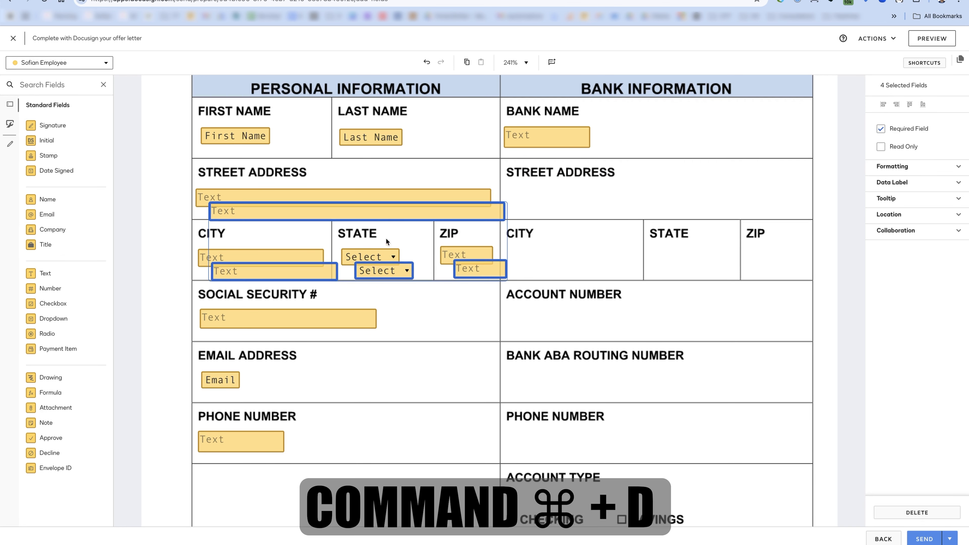
pyautogui.moveTo(382, 219); pyautogui.dragTo(678, 197)
pyautogui.click(693, 158)
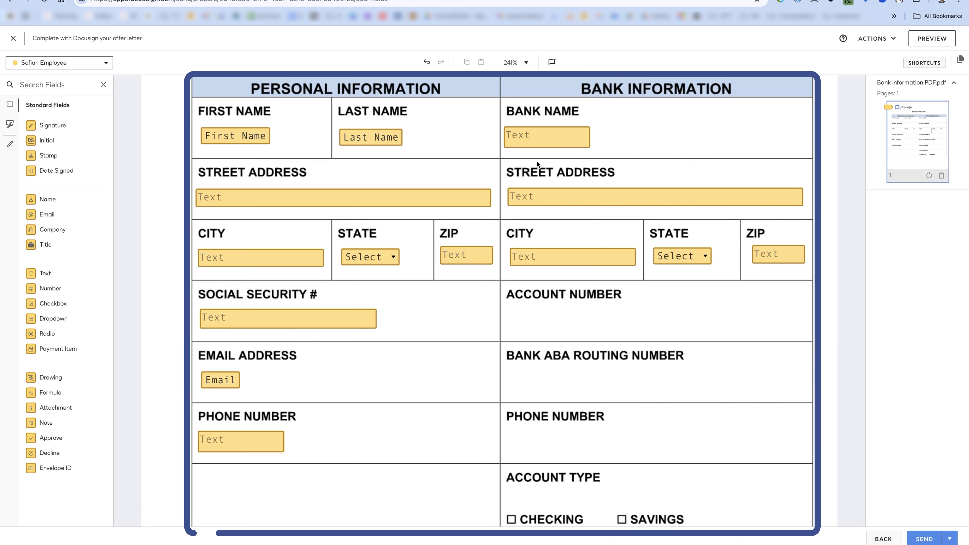
# - Rename the personal Street Address data label to candidate_address_line1
pyautogui.click(311, 194)
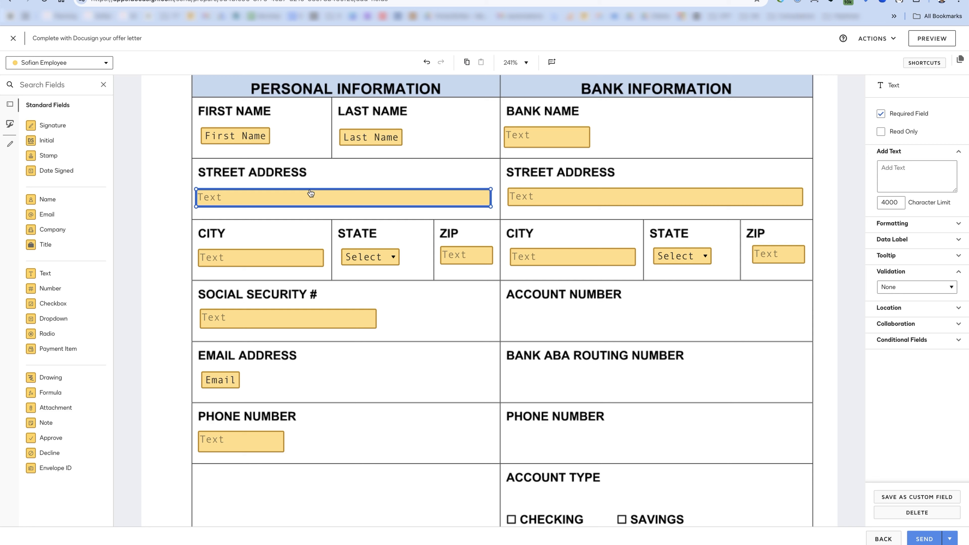
pyautogui.click(890, 239)
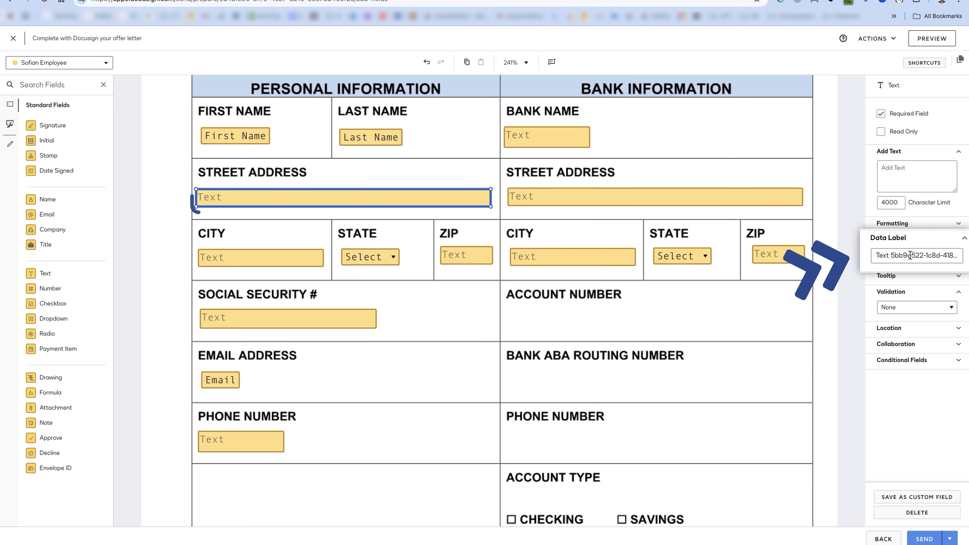
pyautogui.click(264, 258)
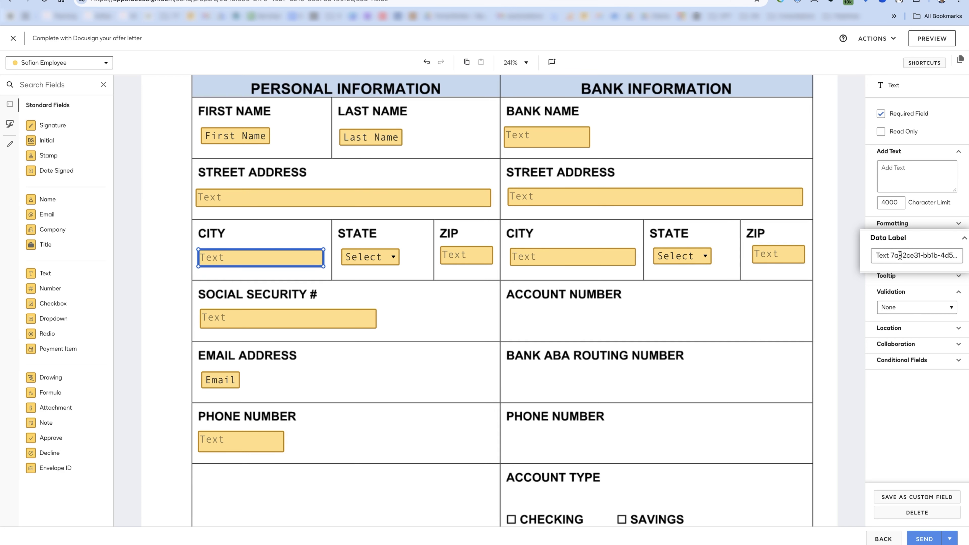
pyautogui.click(392, 200)
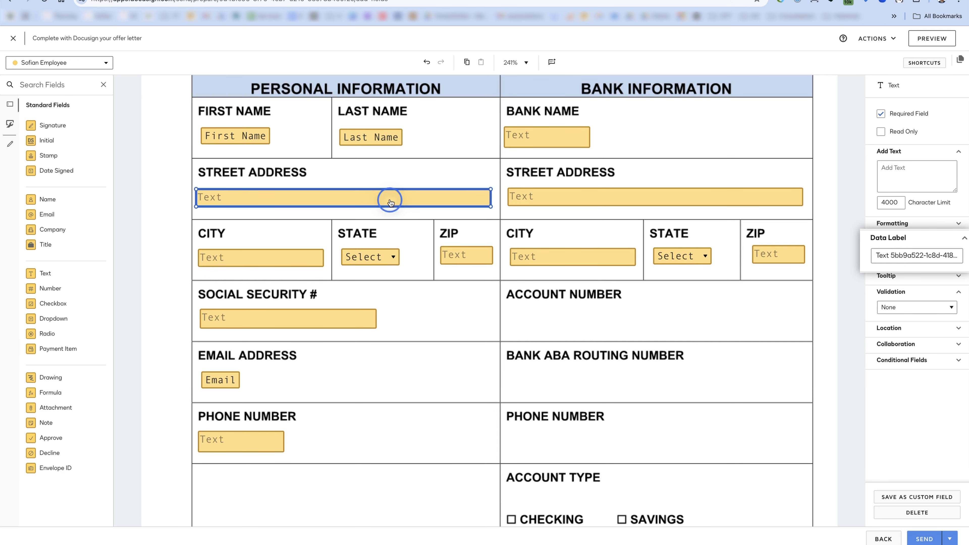
pyautogui.tripleClick(897, 255)
pyautogui.write('candidate')
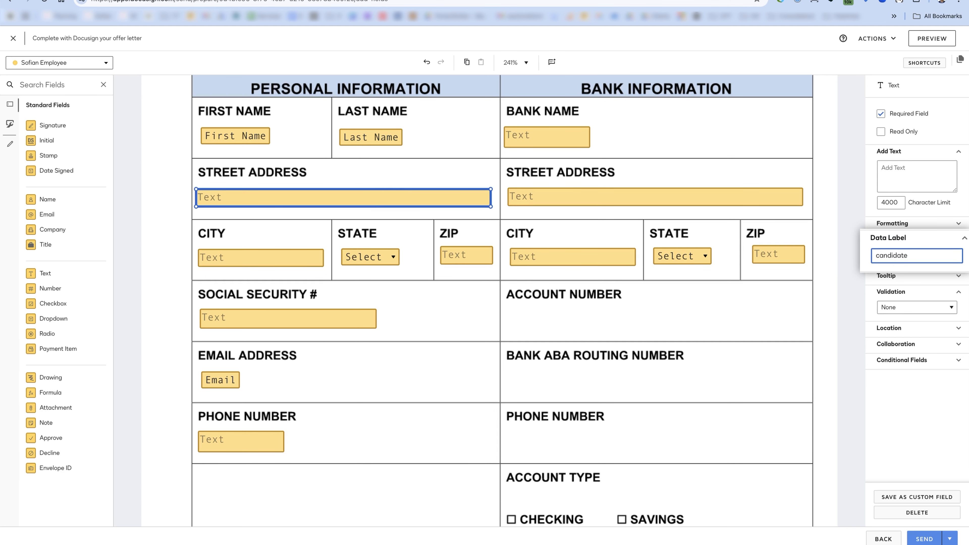
pyautogui.write('_address_line1')
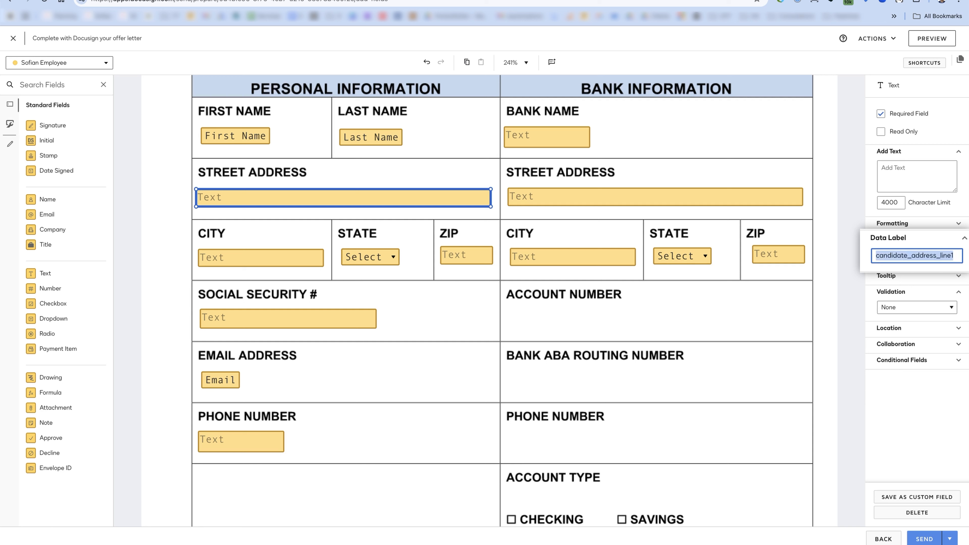
# - Set the City and State data labels to candidate_address_city and candidate_address_state
pyautogui.click(234, 255)
pyautogui.click(889, 255)
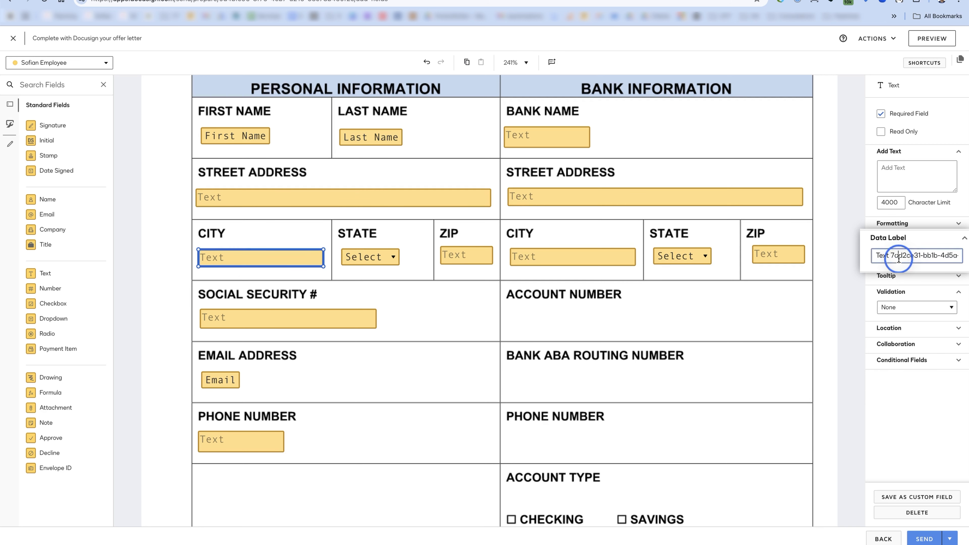
pyautogui.hotkey('ctrl', 'a')
pyautogui.write('candidate_address_line1')
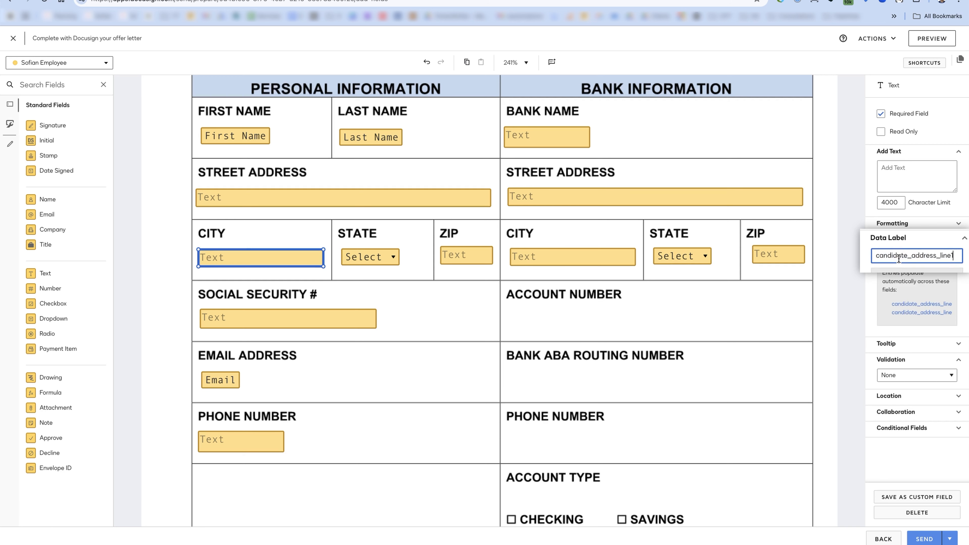
pyautogui.press('BackSpace')
pyautogui.press('BackSpace')
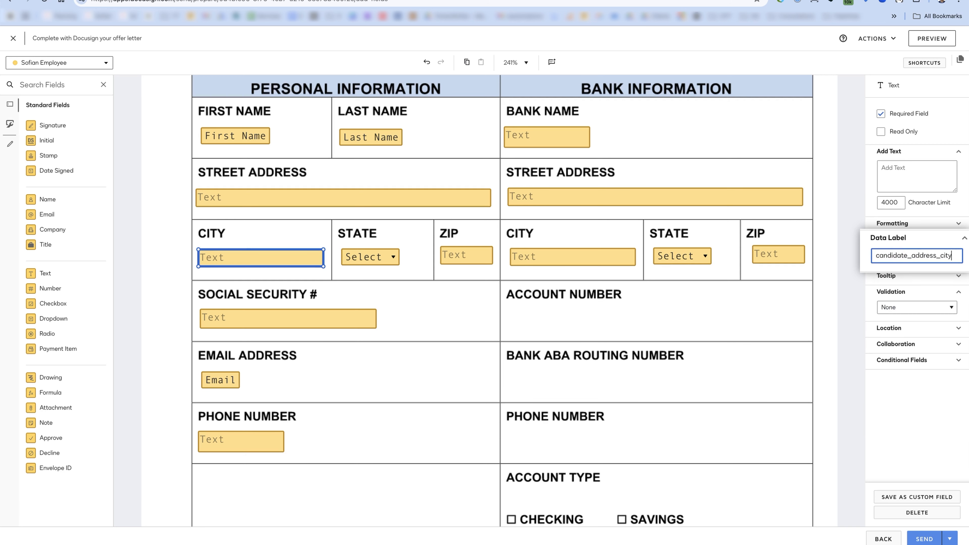
pyautogui.click(372, 263)
pyautogui.doubleClick(898, 183)
pyautogui.write('candidate_address_state')
pyautogui.click(469, 256)
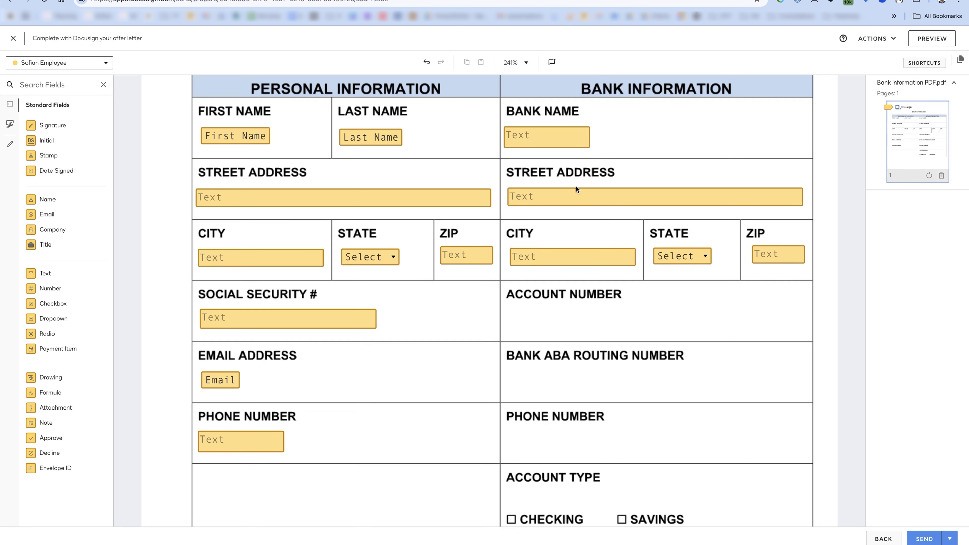
# - Replace the bank address fields with fresh copies of the relabelled personal address fields
pyautogui.moveTo(533, 173); pyautogui.dragTo(816, 277)
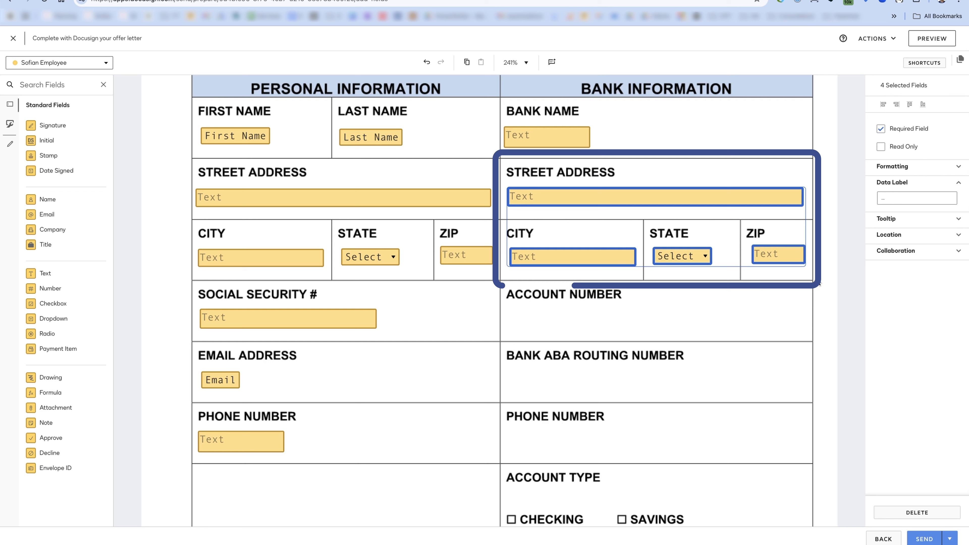
pyautogui.press('Delete')
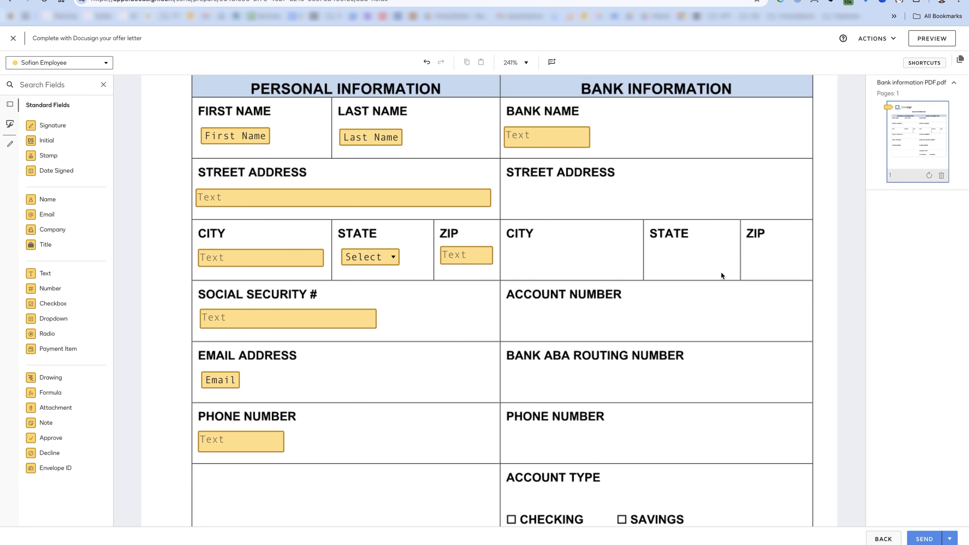
pyautogui.moveTo(512, 269); pyautogui.dragTo(177, 178)
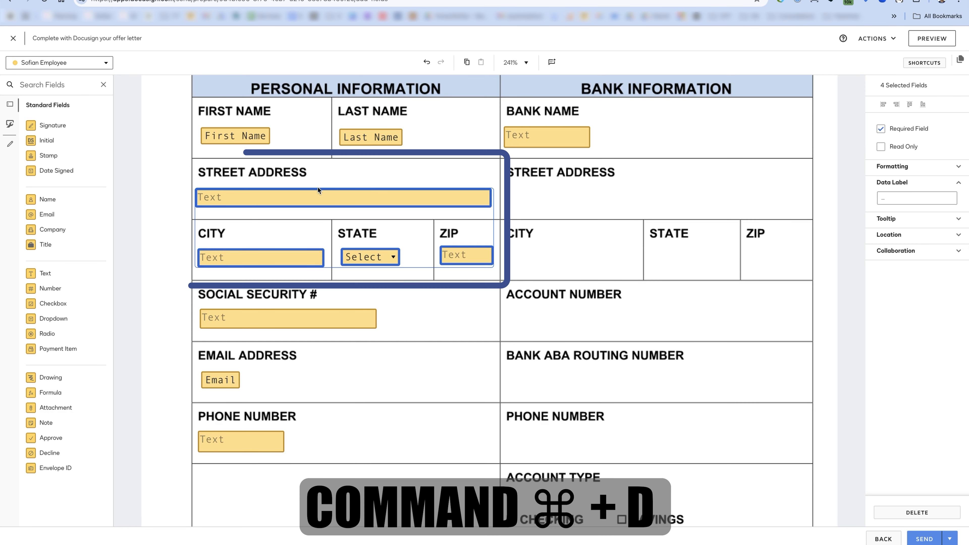
pyautogui.press('super+d')
pyautogui.moveTo(303, 223); pyautogui.dragTo(603, 198)
# - Rename the bank Street Address and City data labels to bank_address_line1 and bank_address_city
pyautogui.click(624, 198)
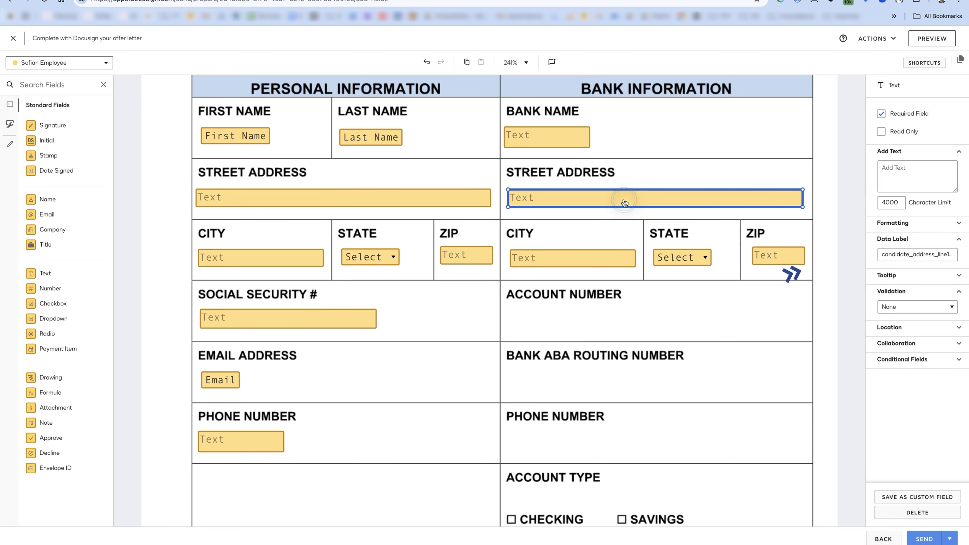
pyautogui.moveTo(908, 254); pyautogui.dragTo(858, 254)
pyautogui.write('bank')
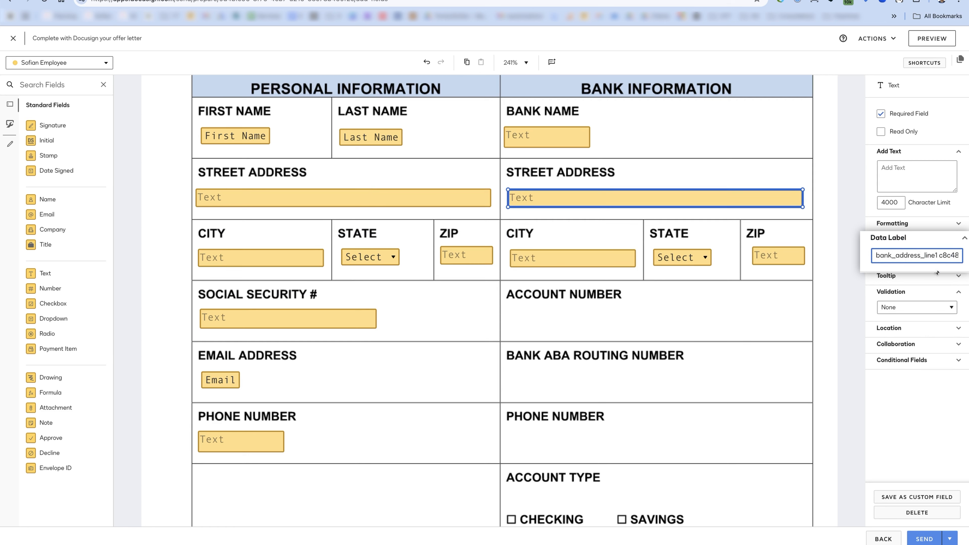
pyautogui.press('super+a')
pyautogui.write('bank_address_line1')
pyautogui.click(548, 257)
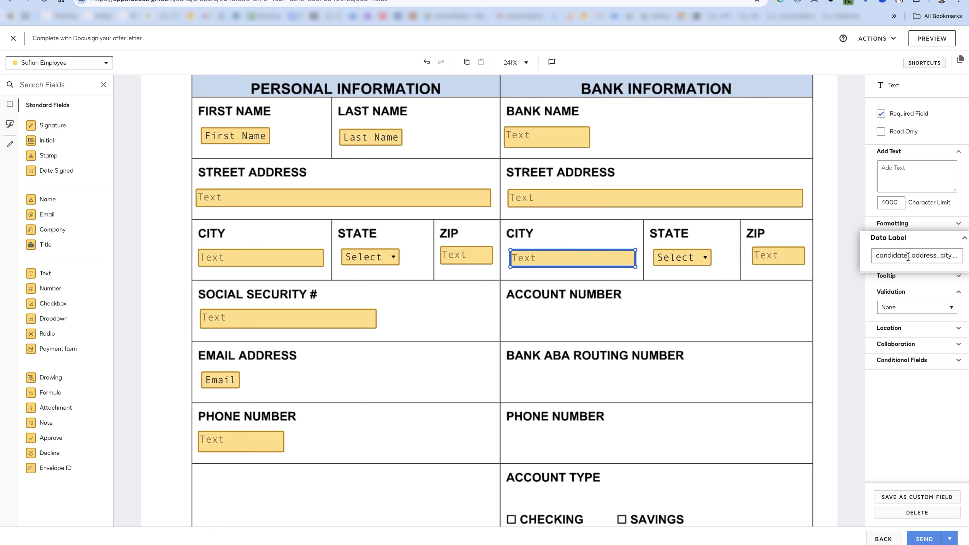
pyautogui.moveTo(908, 257); pyautogui.dragTo(843, 257)
pyautogui.write('bank_address_state')
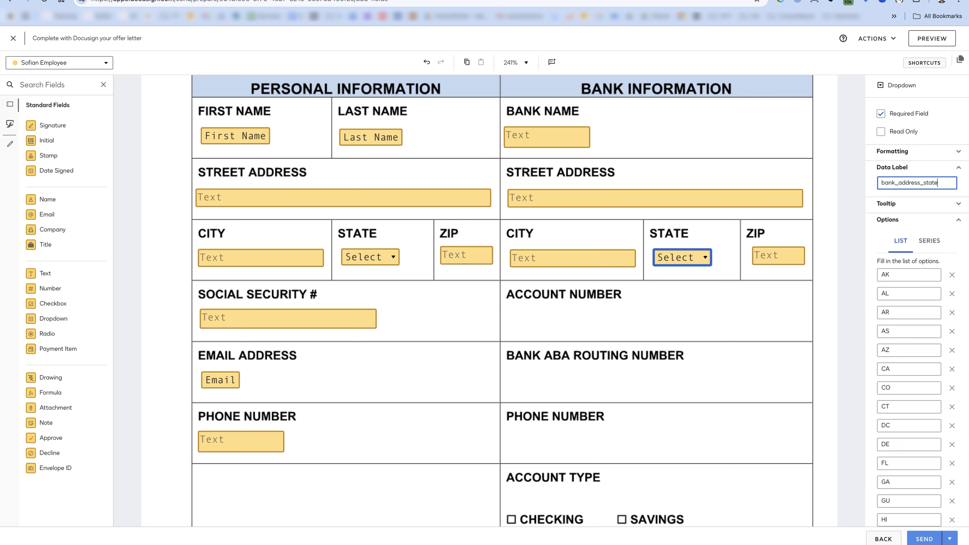
# - Rename the bank ZIP field's data label to bank_address_zip
pyautogui.click(778, 254)
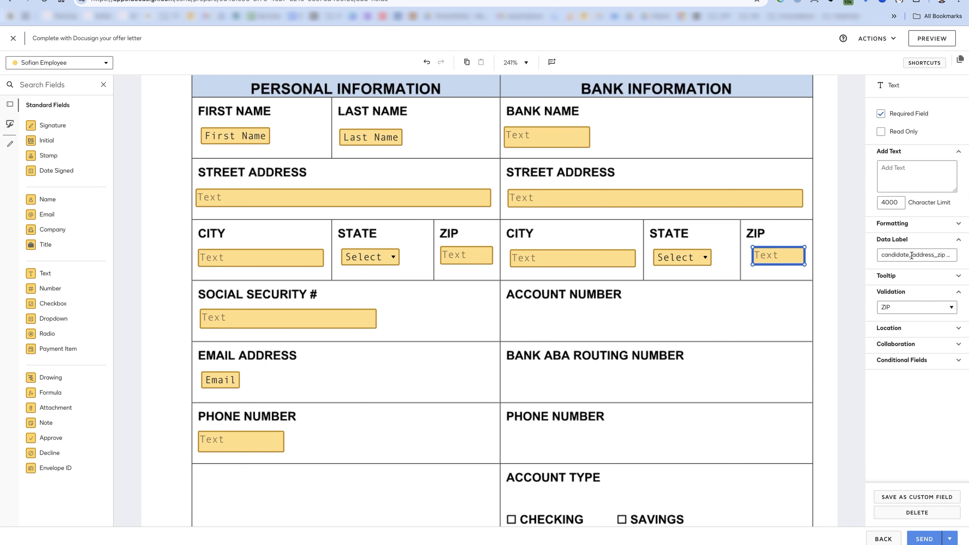
pyautogui.click(909, 254)
pyautogui.moveTo(908, 255); pyautogui.dragTo(854, 255)
pyautogui.write('bank')
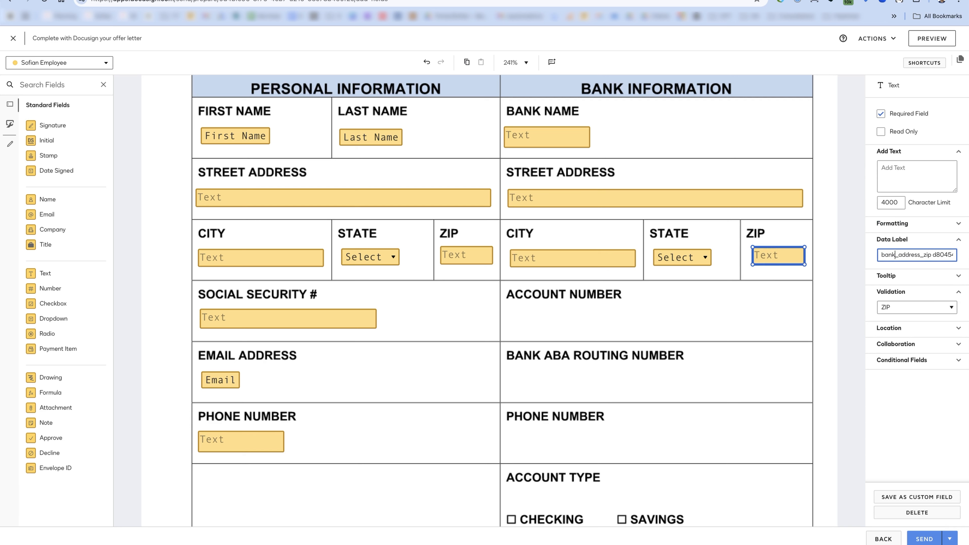
pyautogui.doubleClick(932, 258)
pyautogui.click(647, 301)
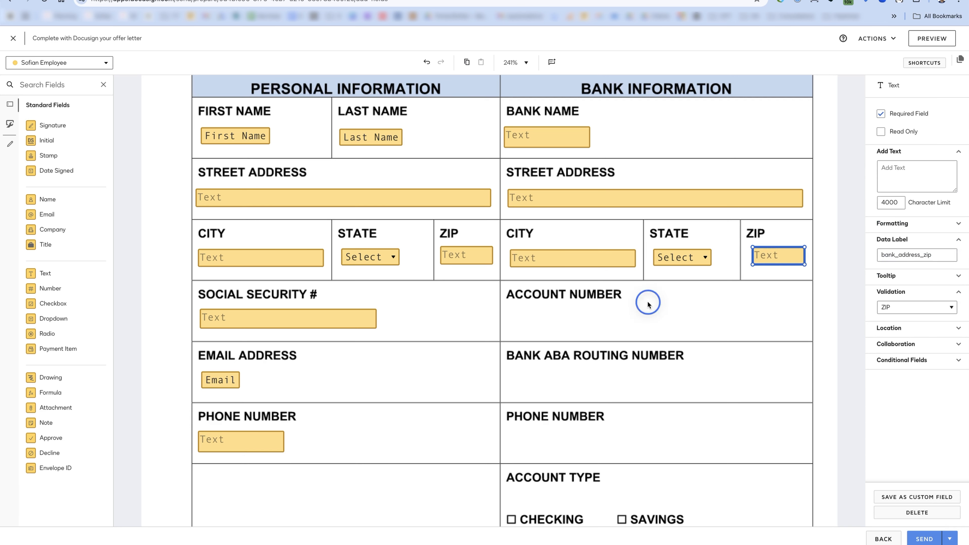
pyautogui.scroll(-1, 583, 303)
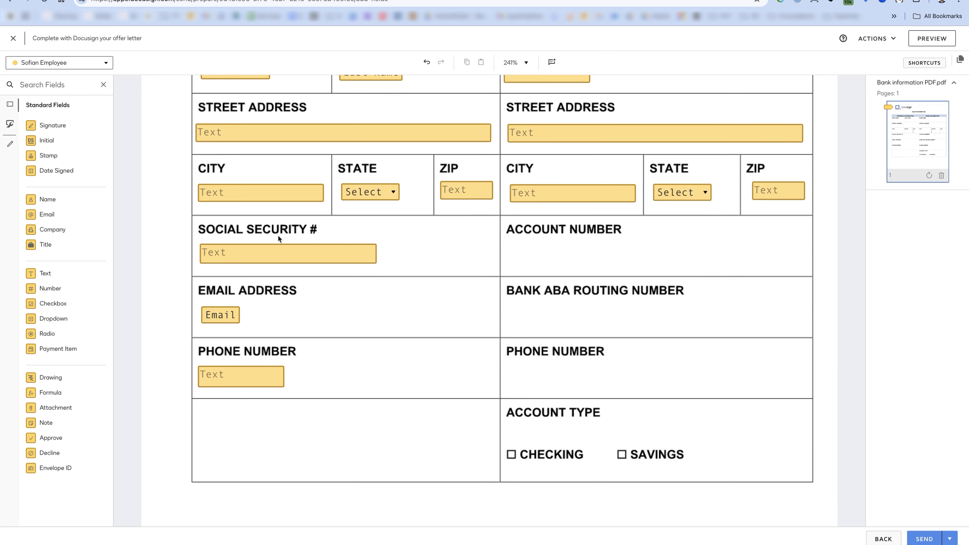
# - Place a Text field in the Account Number box and dismiss the data verification announcement
pyautogui.click(45, 274)
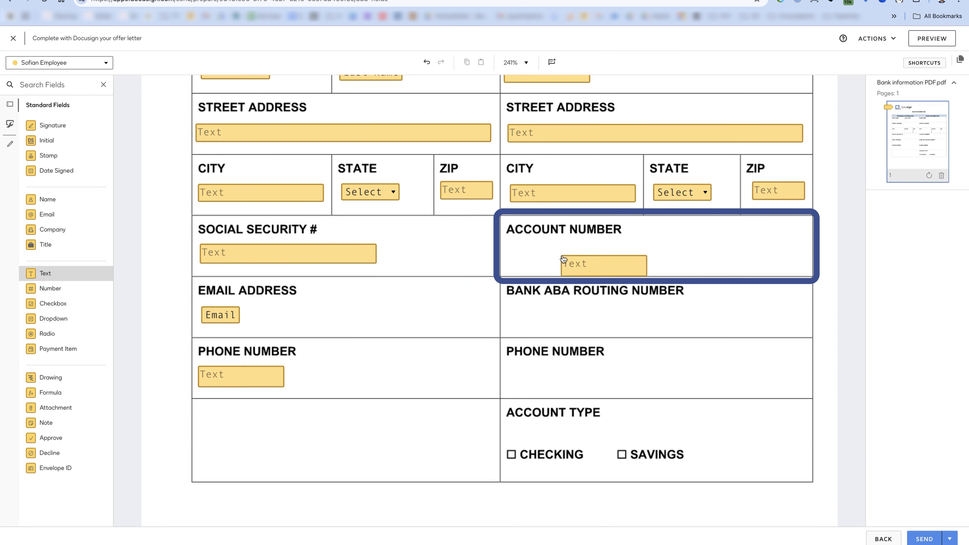
pyautogui.click(508, 245)
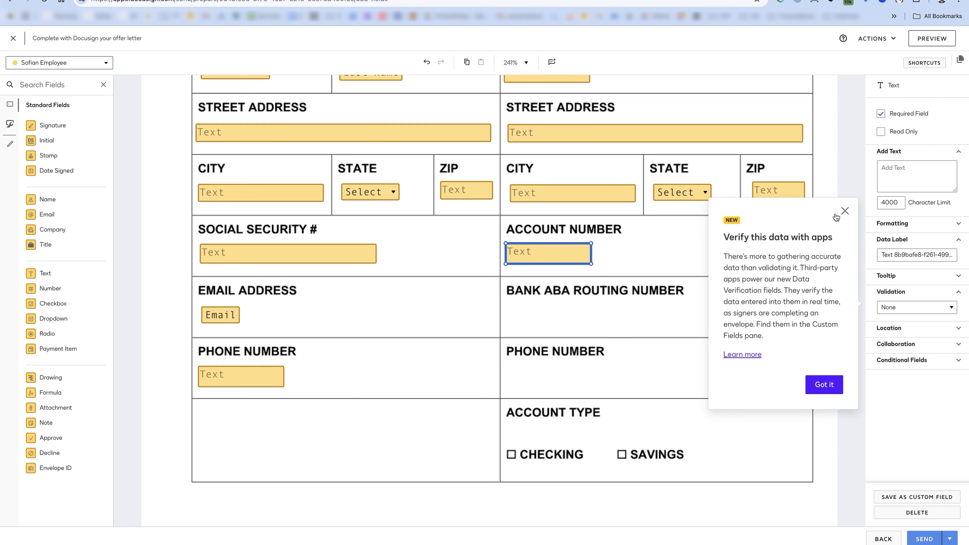
pyautogui.click(845, 211)
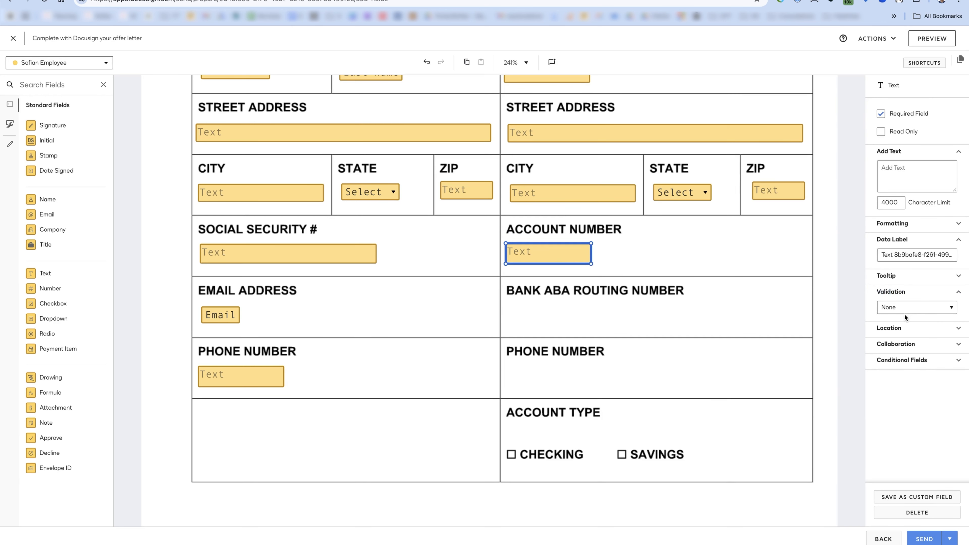
pyautogui.click(626, 0)
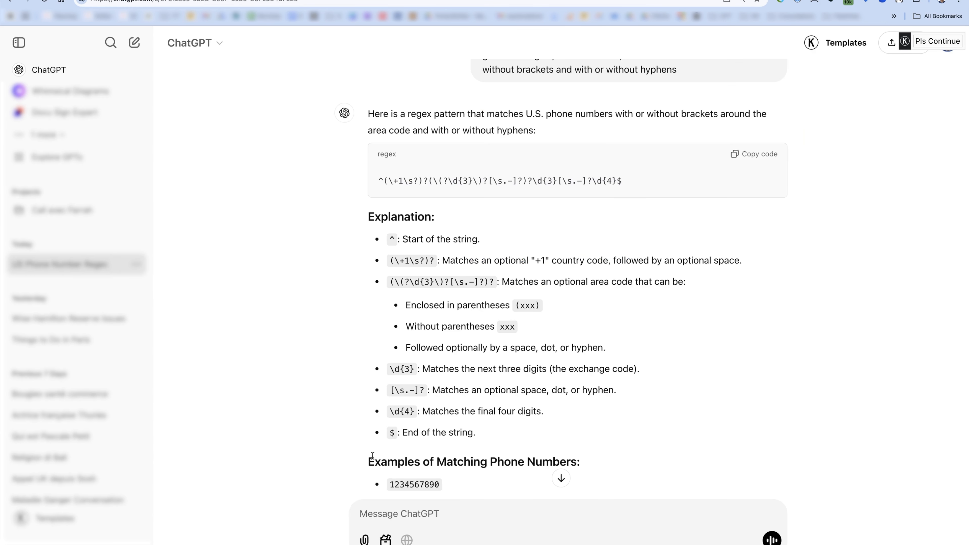
# - Ask ChatGPT for a US account-number regex and copy the returned ^\d{4,17}$ pattern
pyautogui.click(400, 513)
pyautogui.write('give me a regex validation')
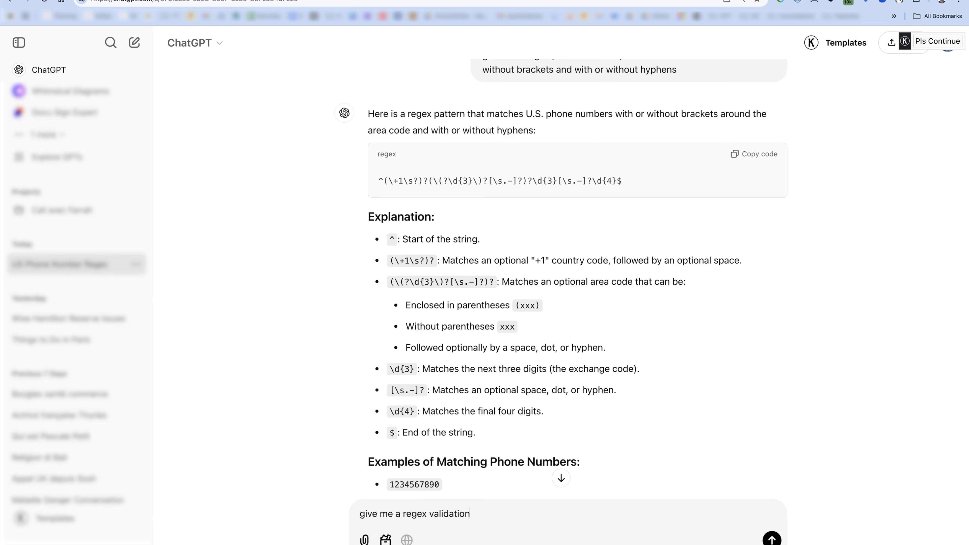
pyautogui.write(' for an account number in the')
pyautogui.press('Return')
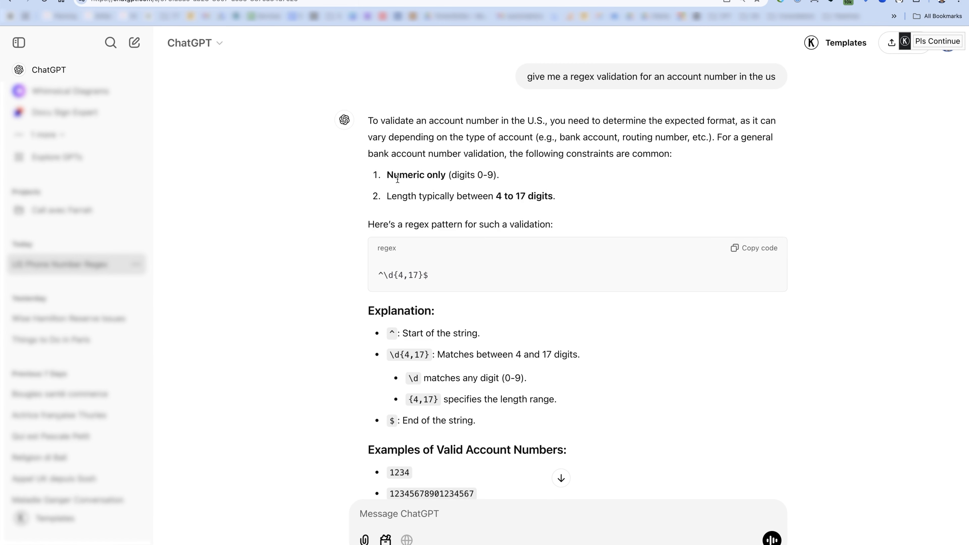
pyautogui.click(552, 196)
pyautogui.click(754, 248)
pyautogui.click(669, 0)
pyautogui.click(670, 0)
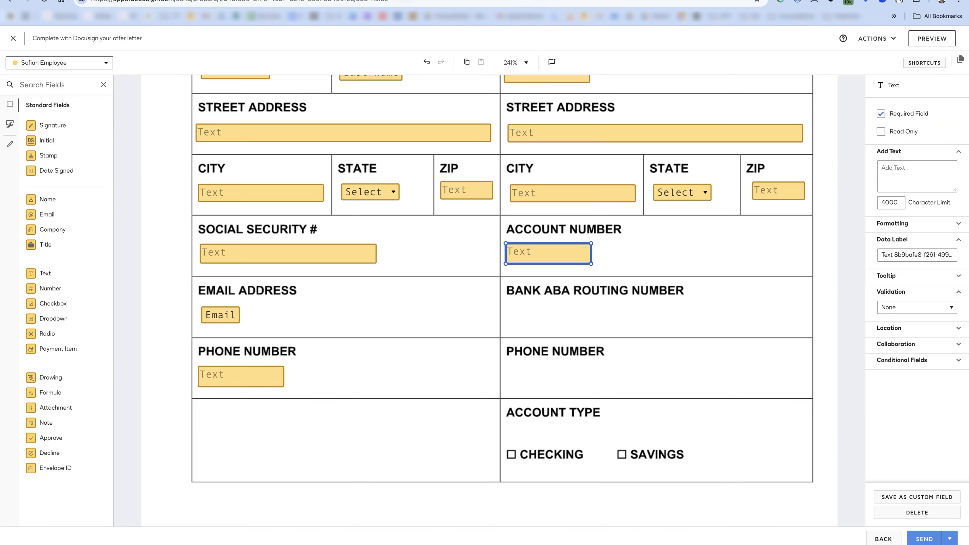
# - Give the Account Number field Custom validation ^\d{4,17}$ with the error message 'This is not a valid account number'
pyautogui.click(902, 309)
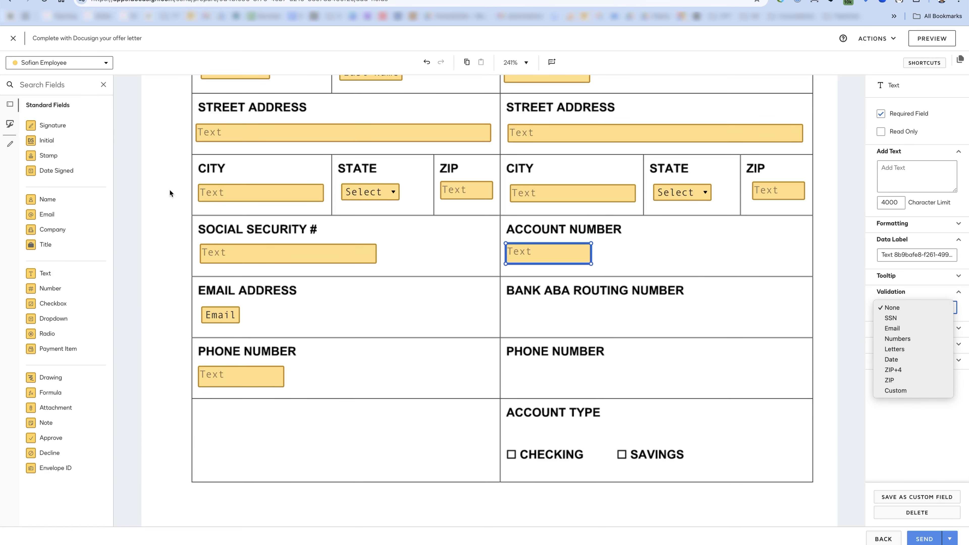
pyautogui.click(700, 271)
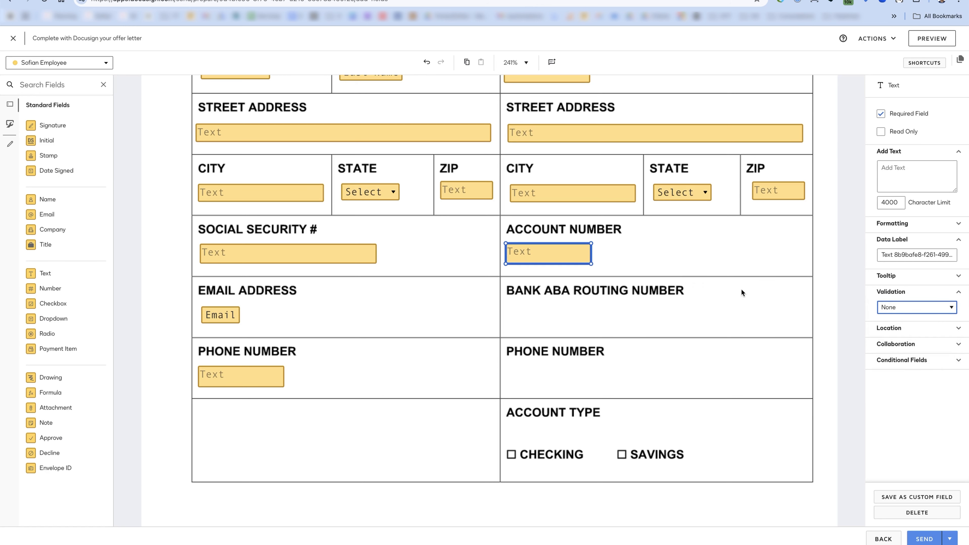
pyautogui.click(920, 307)
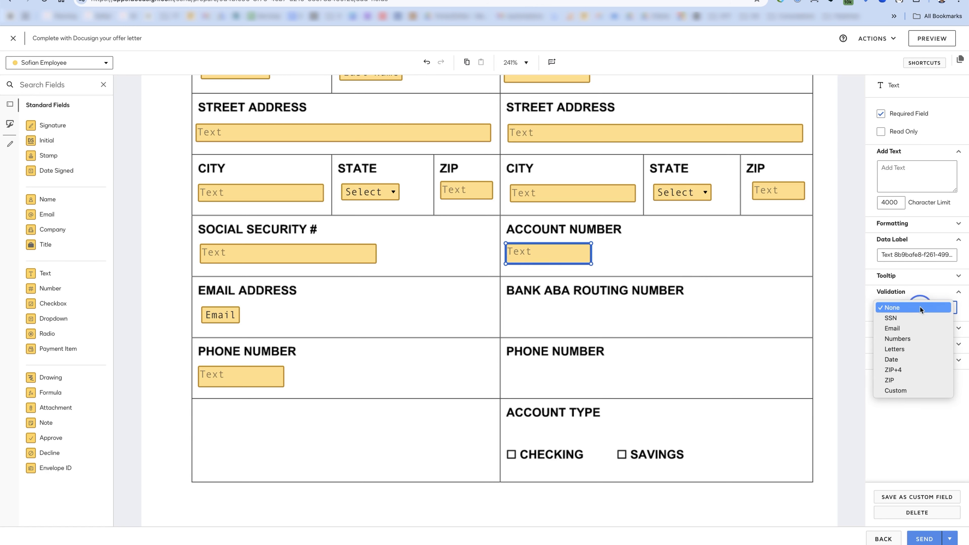
pyautogui.click(913, 390)
pyautogui.click(902, 332)
pyautogui.press('super+v')
pyautogui.click(911, 359)
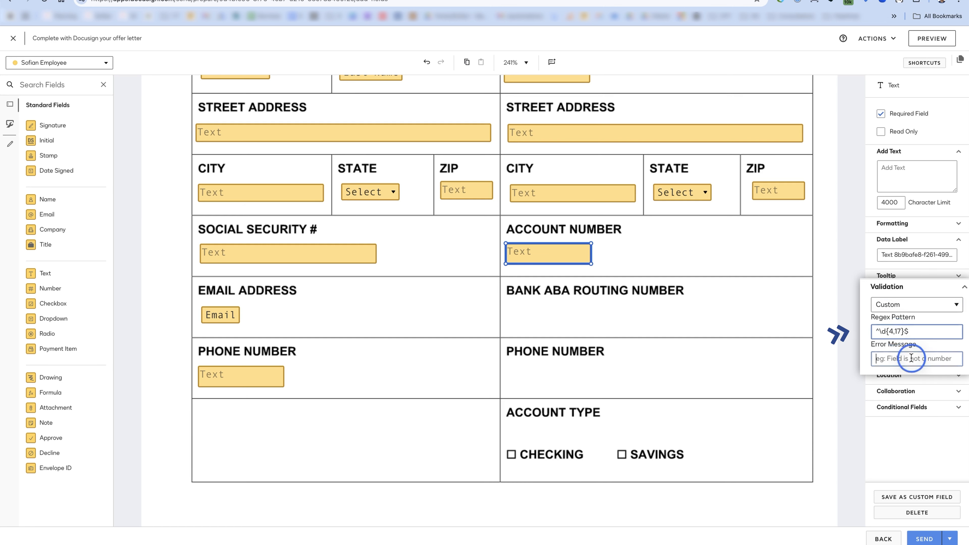
pyautogui.write('This is not a valida')
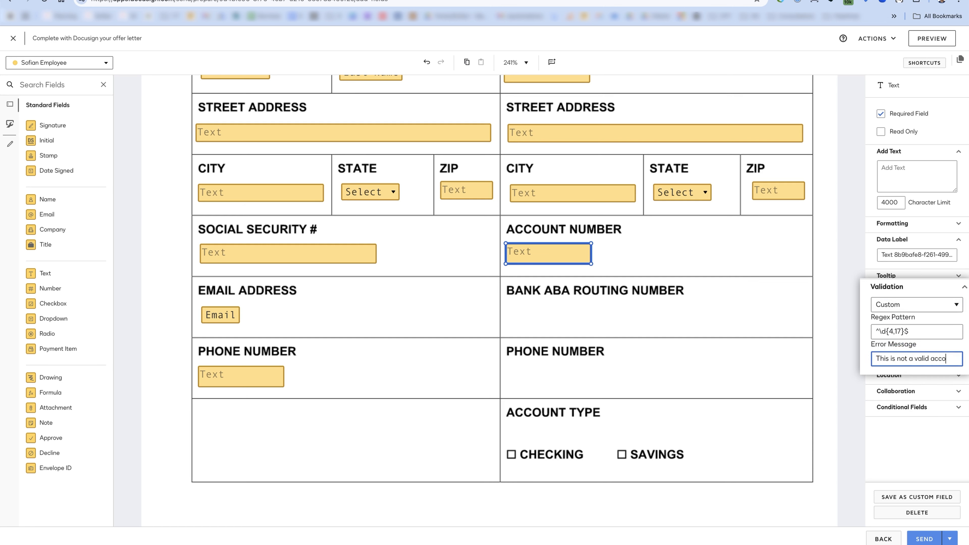
pyautogui.write('ccount number')
pyautogui.click(720, 344)
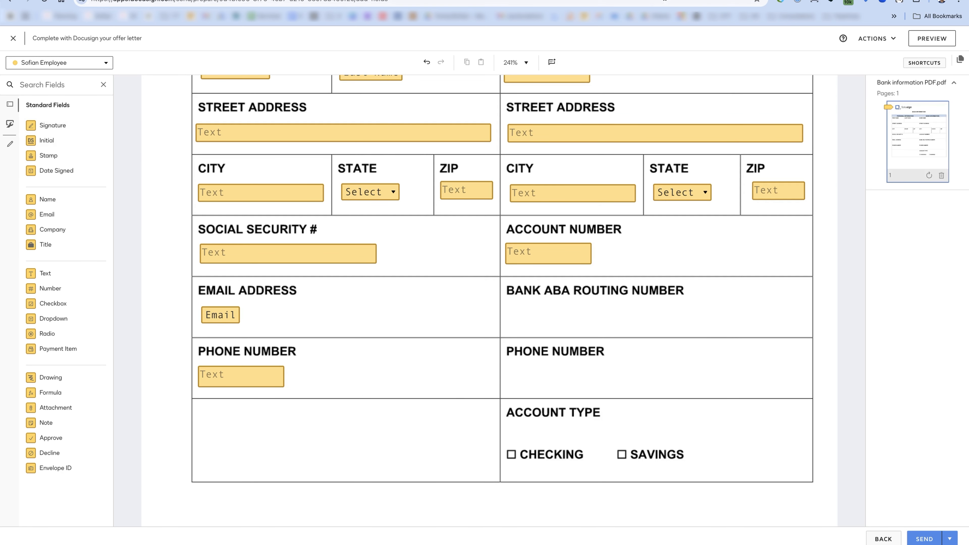
pyautogui.click(648, 1)
# - Ask ChatGPT for a routing number regex, copy ^\d{9}$, and place a Text field at Bank ABA Routing Number
pyautogui.click(439, 519)
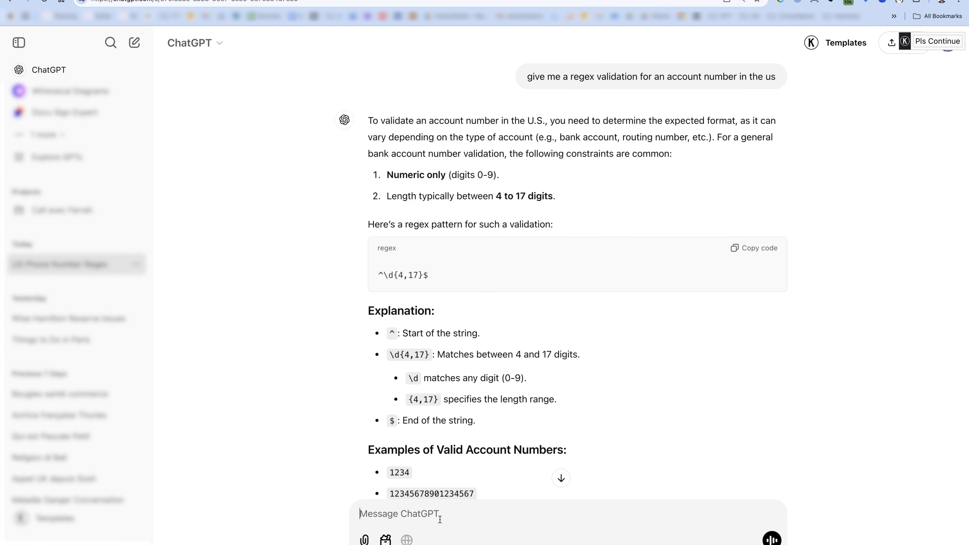
pyautogui.write('give ma regex ')
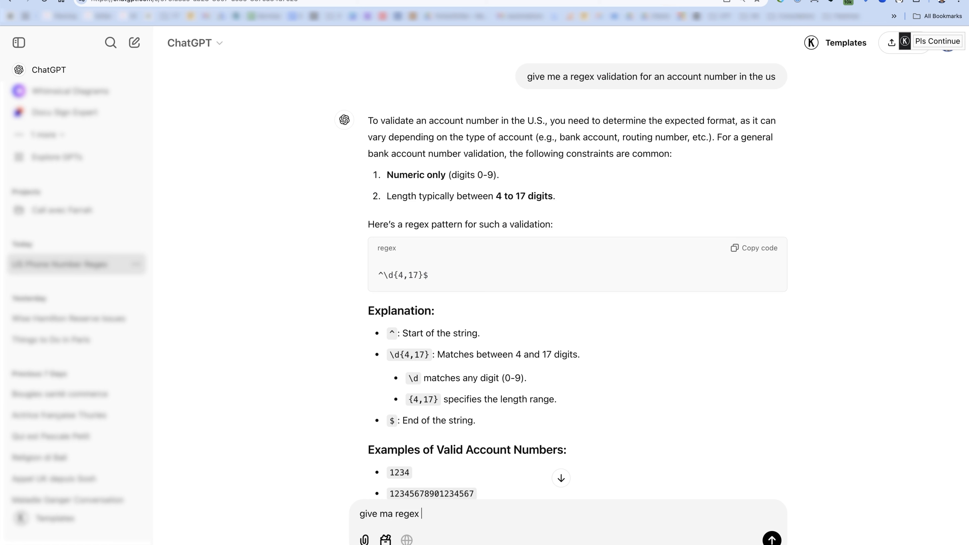
pyautogui.write('for the routing nym')
pyautogui.press('BackSpace')
pyautogui.press('BackSpace')
pyautogui.write('umber')
pyautogui.press('Return')
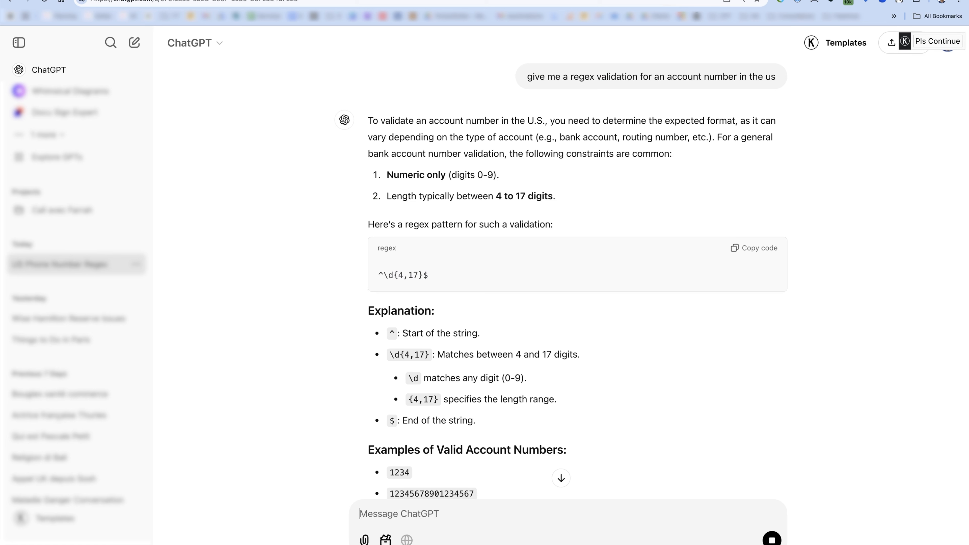
pyautogui.click(557, 478)
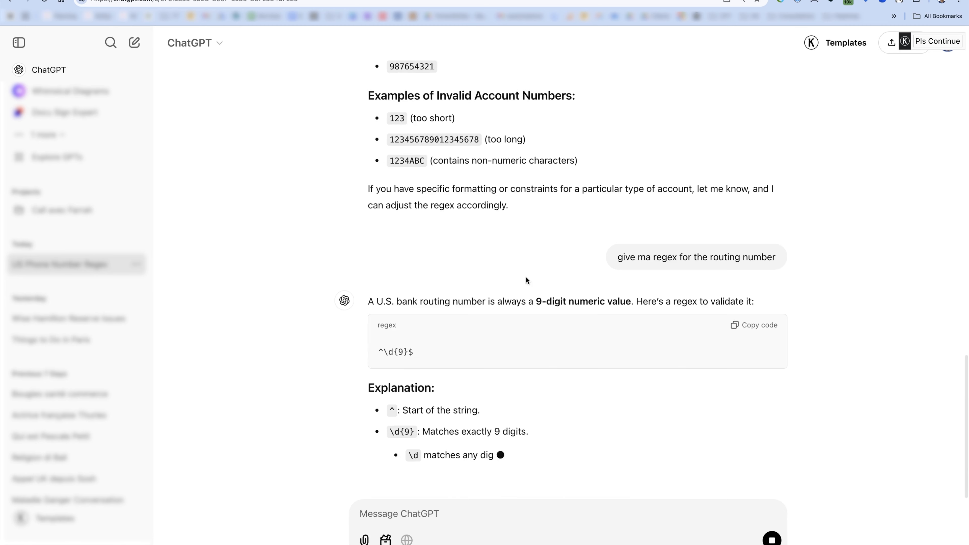
pyautogui.scroll(-2, 526, 280)
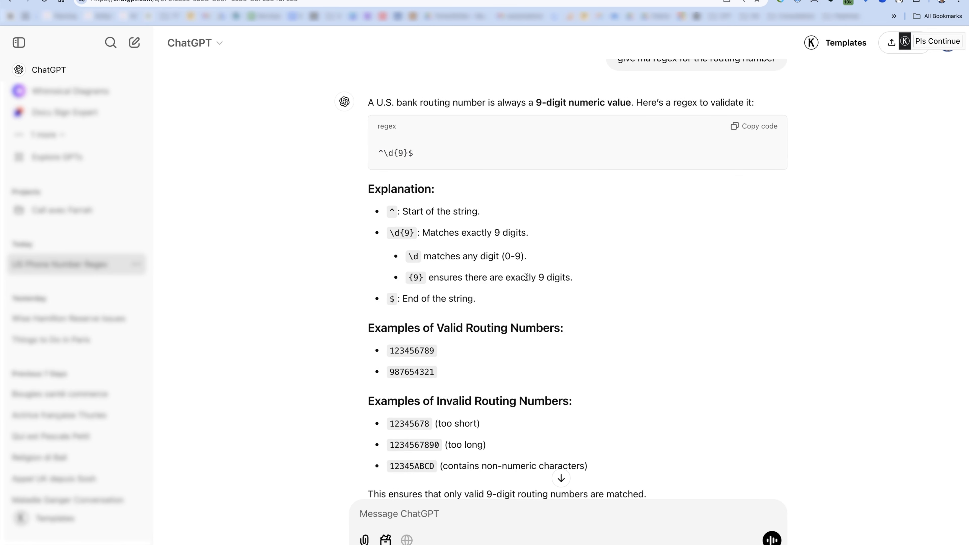
pyautogui.scroll(-2, 479, 243)
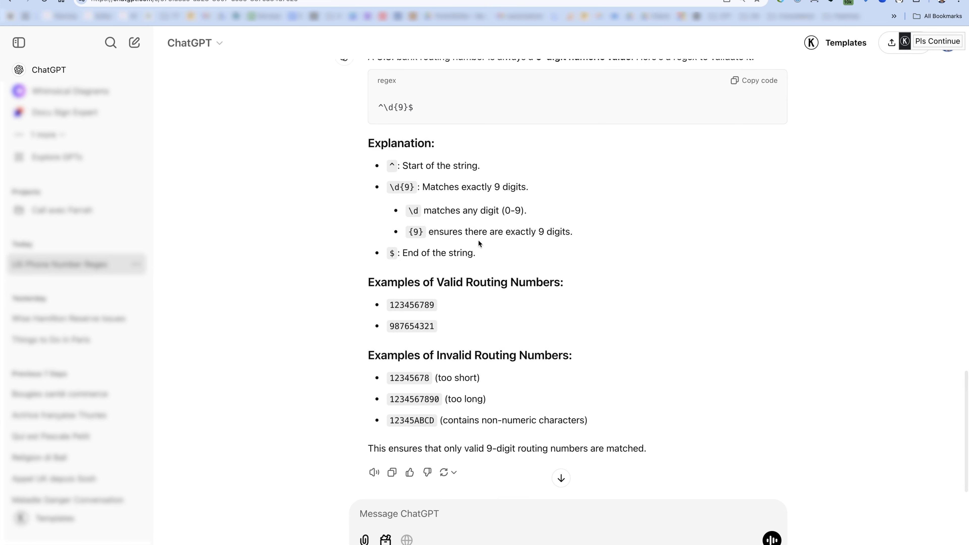
pyautogui.scroll(4, 478, 240)
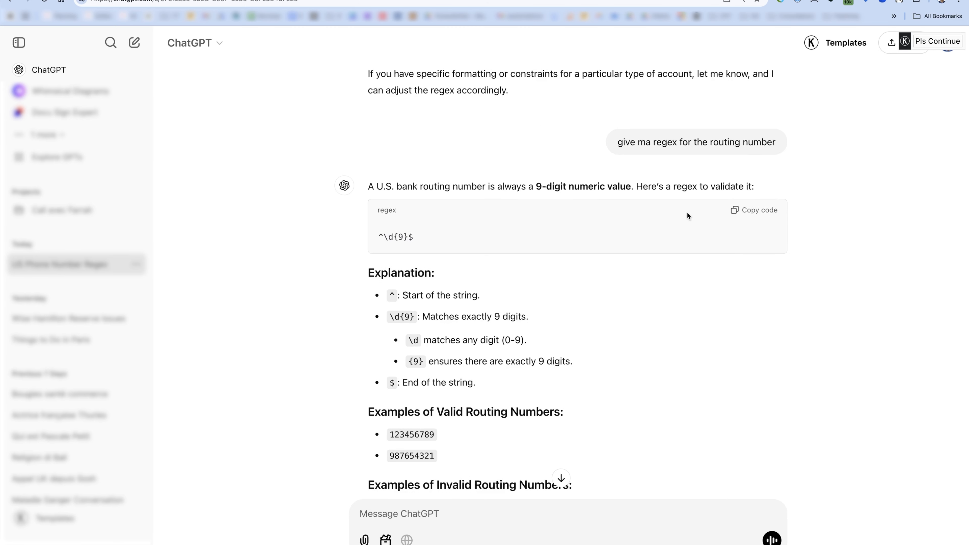
pyautogui.click(754, 210)
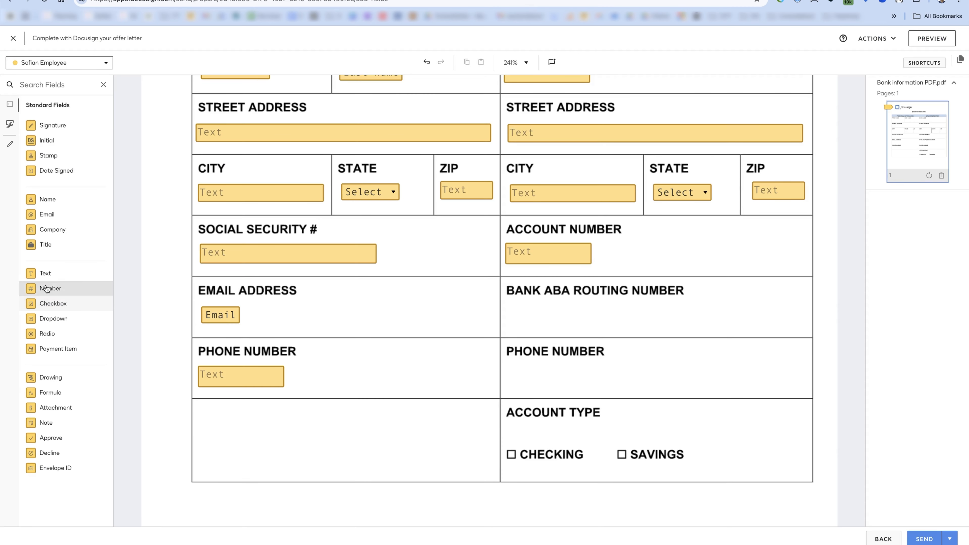
pyautogui.moveTo(45, 273); pyautogui.dragTo(521, 306)
# - Give the routing number field Custom validation with the pasted regex ^\d{9}$
pyautogui.click(915, 307)
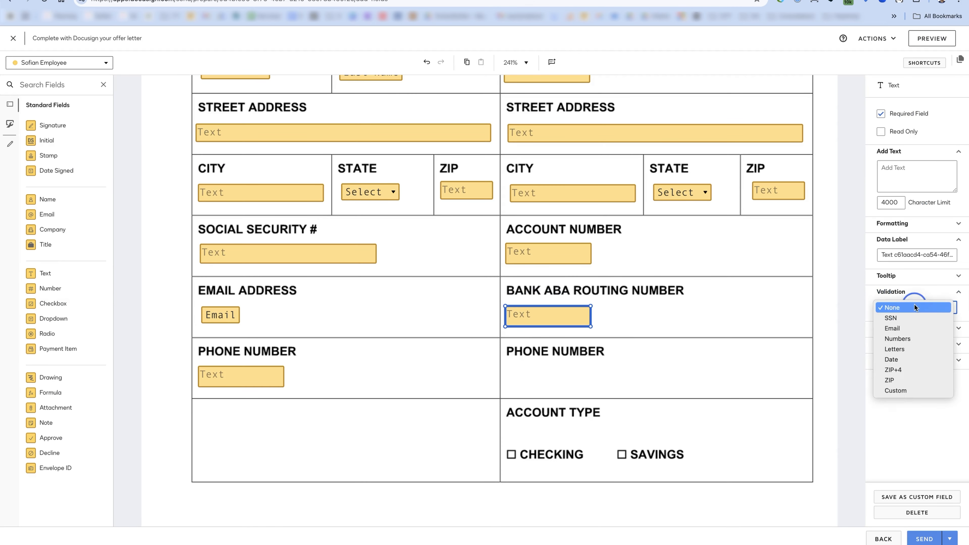
pyautogui.click(920, 397)
pyautogui.click(911, 353)
pyautogui.click(898, 335)
pyautogui.press('super+v')
pyautogui.click(577, 257)
pyautogui.click(880, 247)
# - Rename the data labels to 'routing nu' for the routing field and candidate_phone_number for the personal phone field
pyautogui.click(880, 247)
pyautogui.write('routing nu')
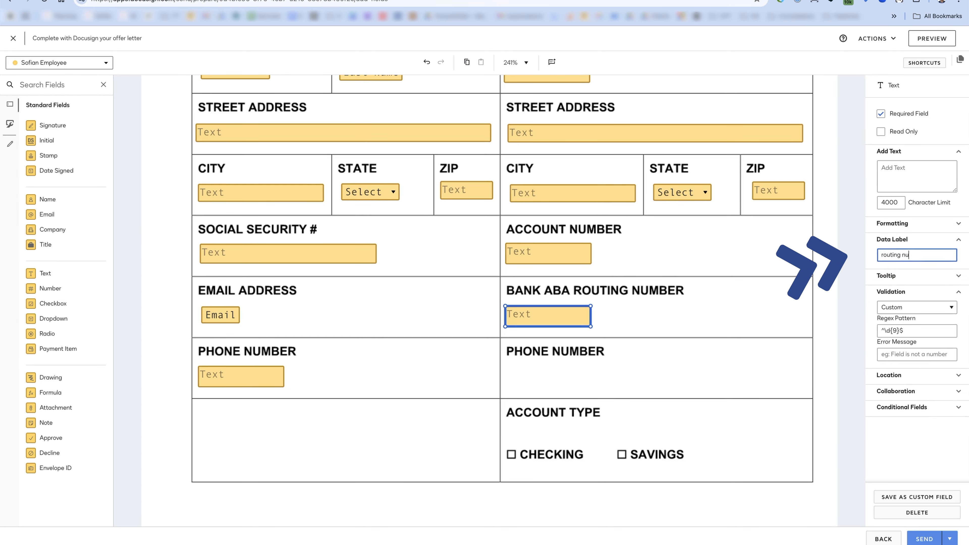
pyautogui.click(244, 378)
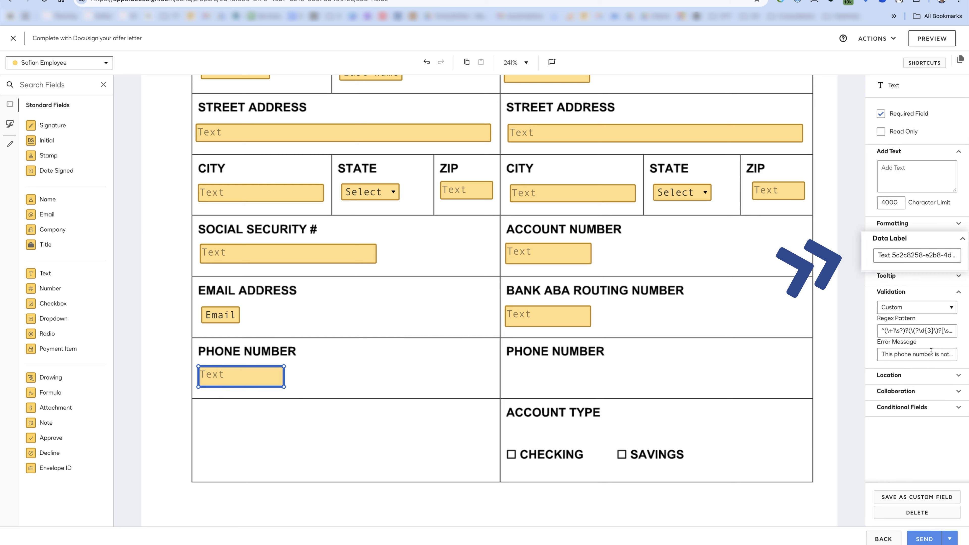
pyautogui.click(884, 259)
pyautogui.write('cand')
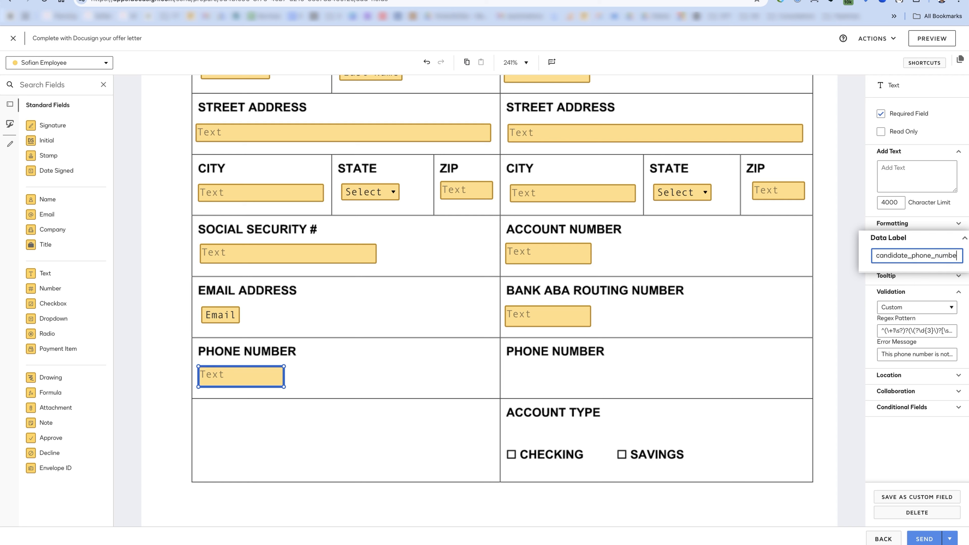
pyautogui.write('idate_phone_numbe')
pyautogui.click(503, 340)
# - Duplicate the phone field into the bank PHONE NUMBER box with data label bank_phone_number
pyautogui.click(229, 372)
pyautogui.press('super+d')
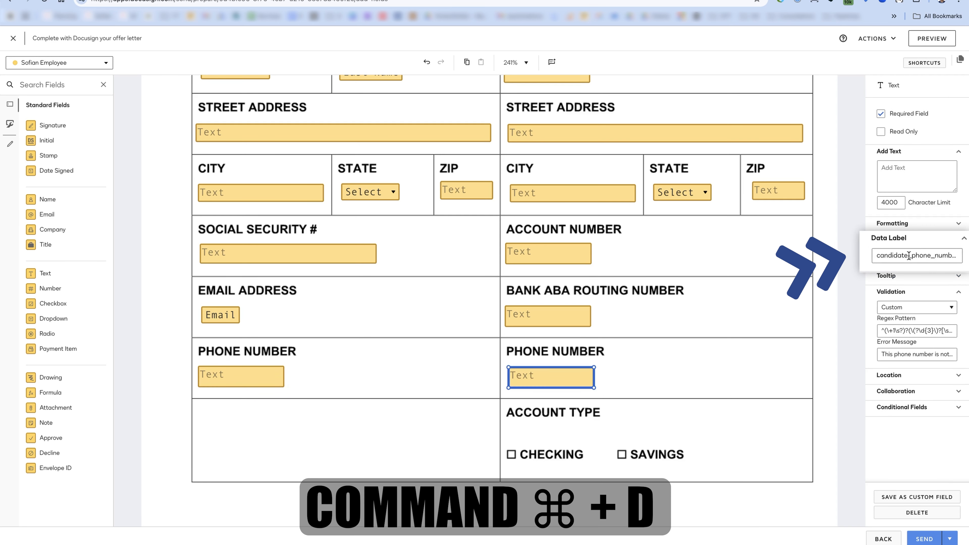
pyautogui.moveTo(908, 256); pyautogui.dragTo(867, 257)
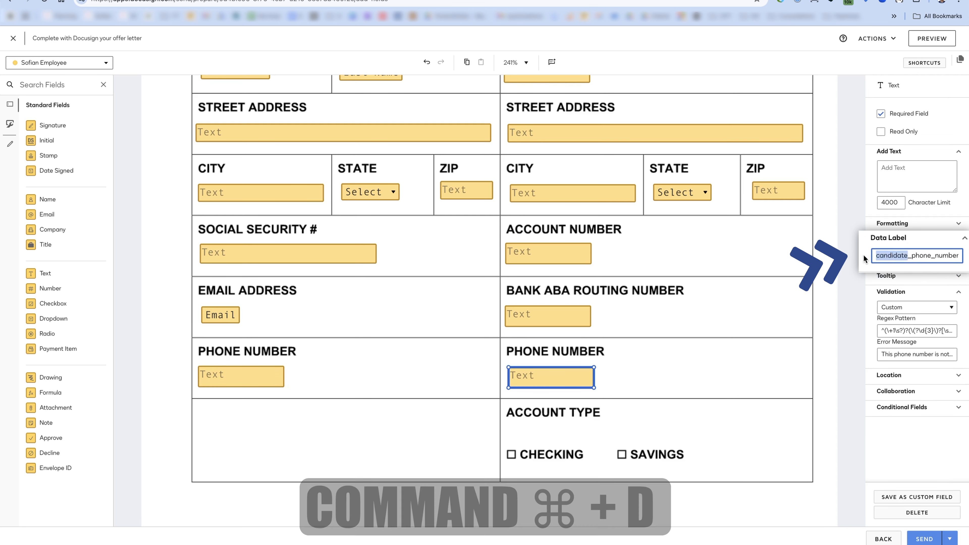
pyautogui.write('bank')
pyautogui.click(941, 256)
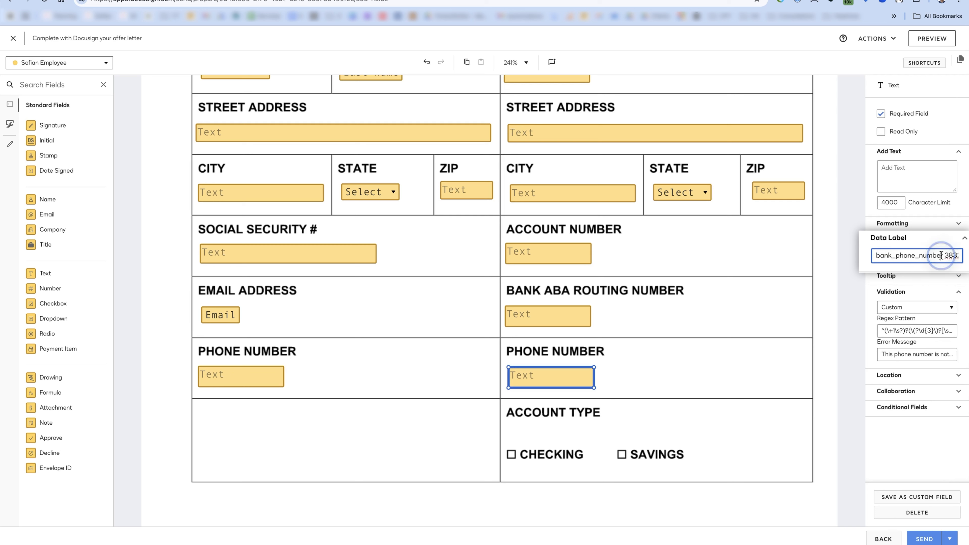
pyautogui.press('super+shift+Right')
pyautogui.press('BackSpace')
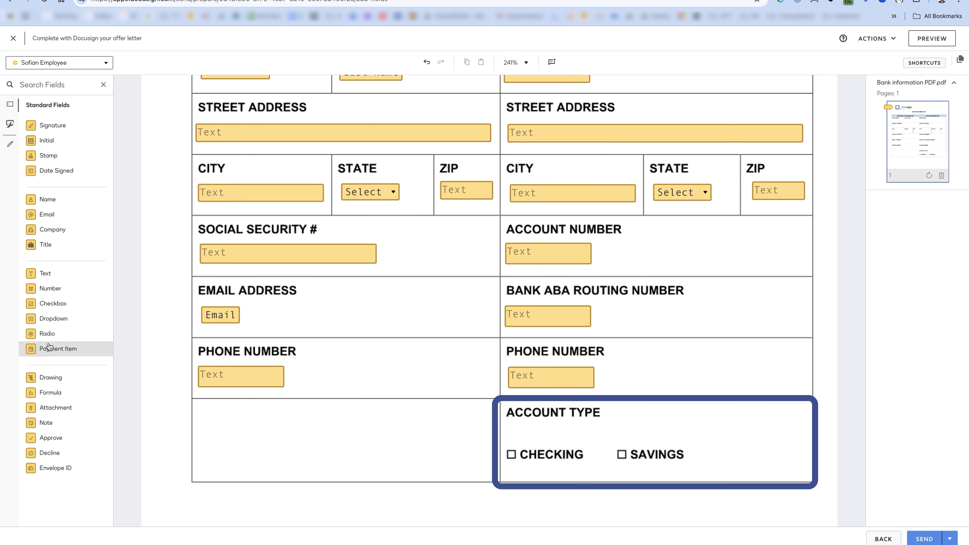
pyautogui.click(46, 337)
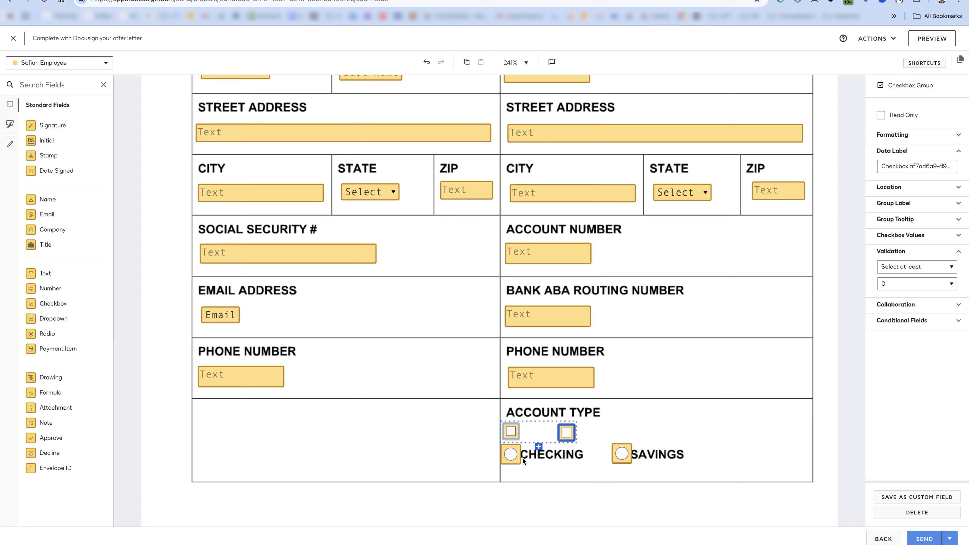
# - Keep only the Checking and Savings radio buttons under Account Type, deleting the extra radio
pyautogui.click(520, 457)
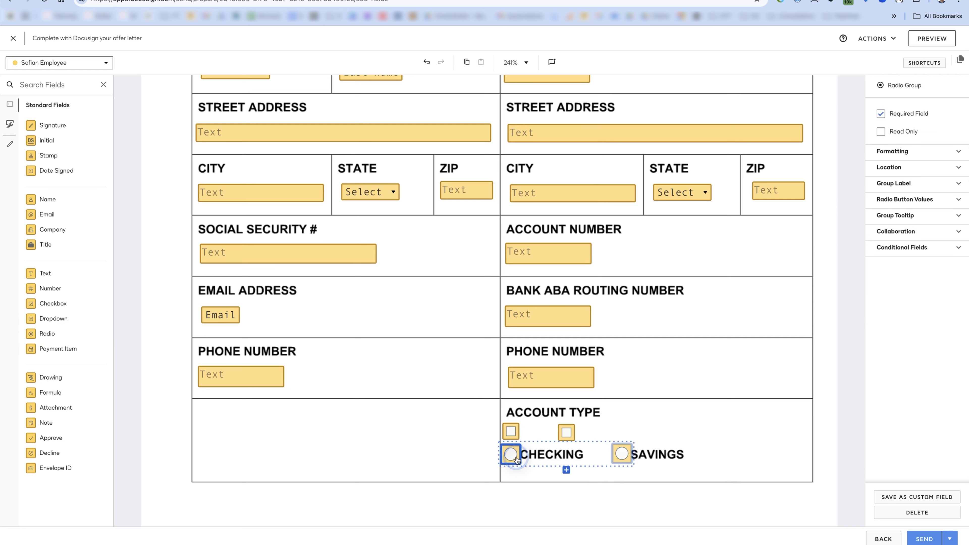
pyautogui.click(622, 455)
pyautogui.click(566, 470)
pyautogui.moveTo(567, 477); pyautogui.dragTo(731, 455)
pyautogui.click(621, 455)
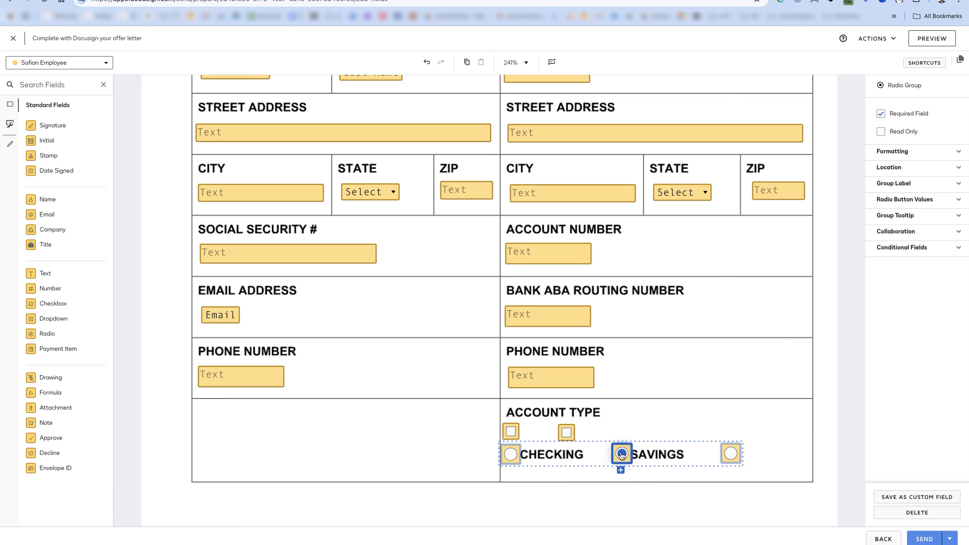
pyautogui.click(729, 455)
pyautogui.press('Delete')
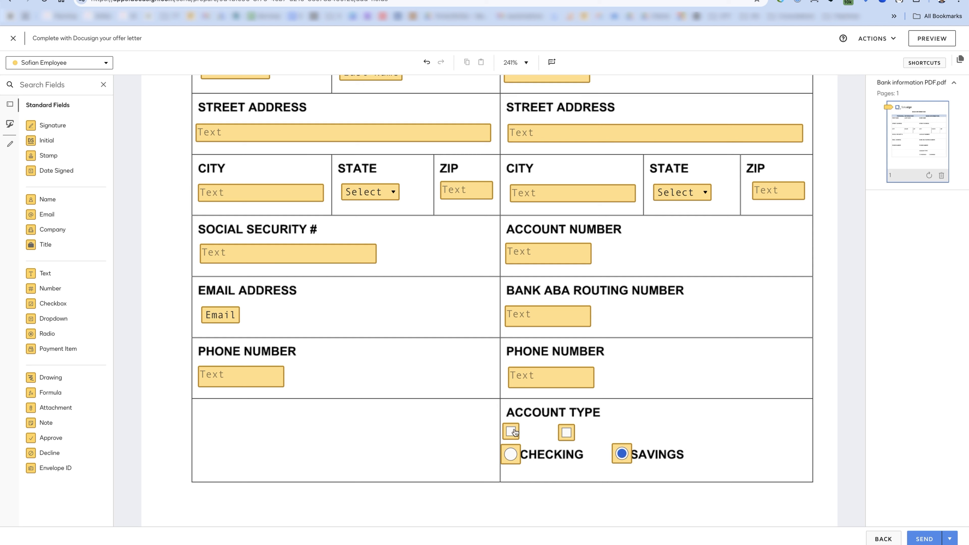
# - Delete the two old Account Type checkboxes
pyautogui.click(512, 432)
pyautogui.moveTo(567, 432); pyautogui.dragTo(622, 433)
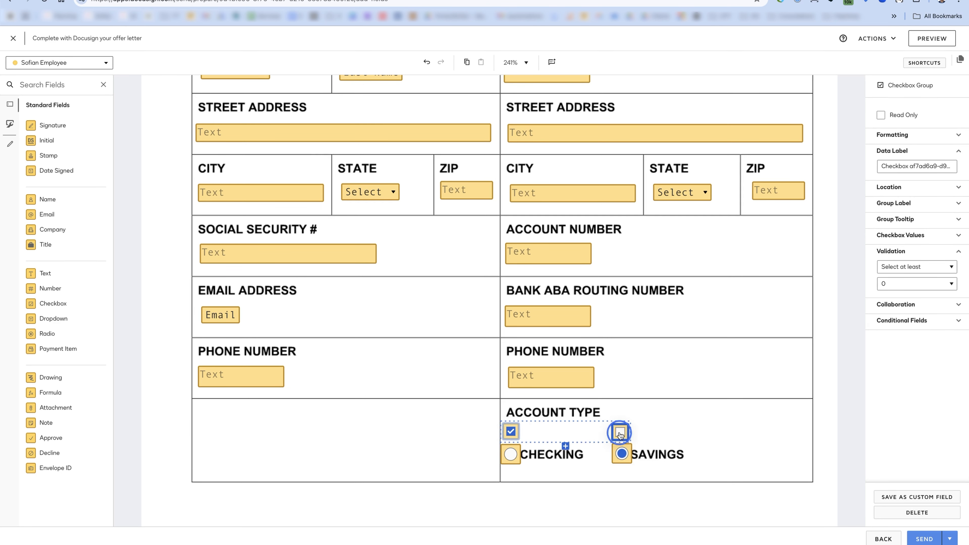
pyautogui.moveTo(693, 433); pyautogui.dragTo(445, 434)
pyautogui.press('Delete')
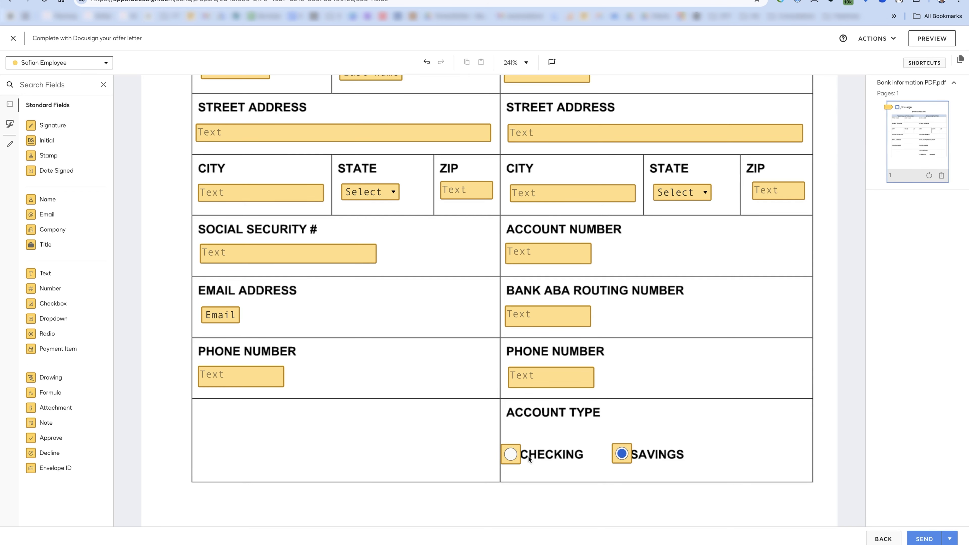
pyautogui.scroll(6, 830, 457)
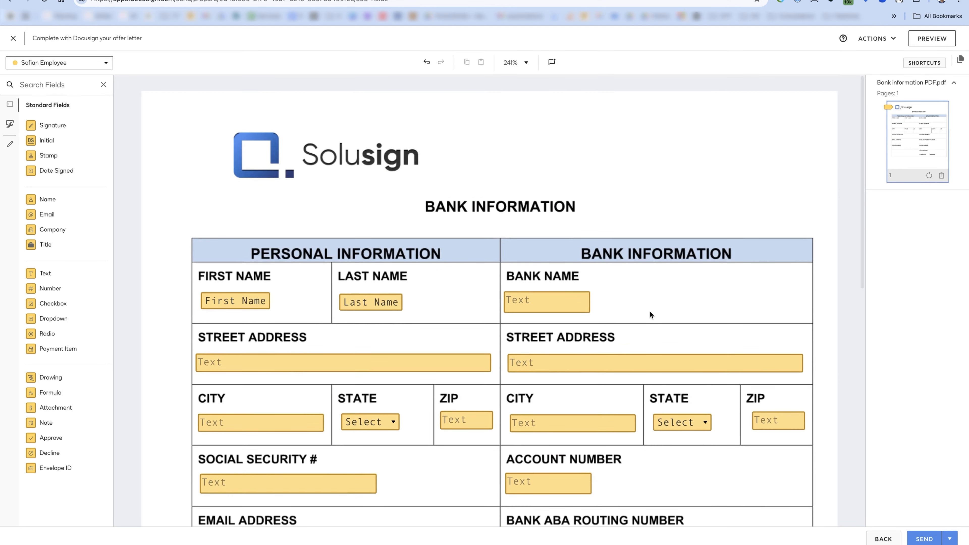
pyautogui.scroll(-5, 649, 311)
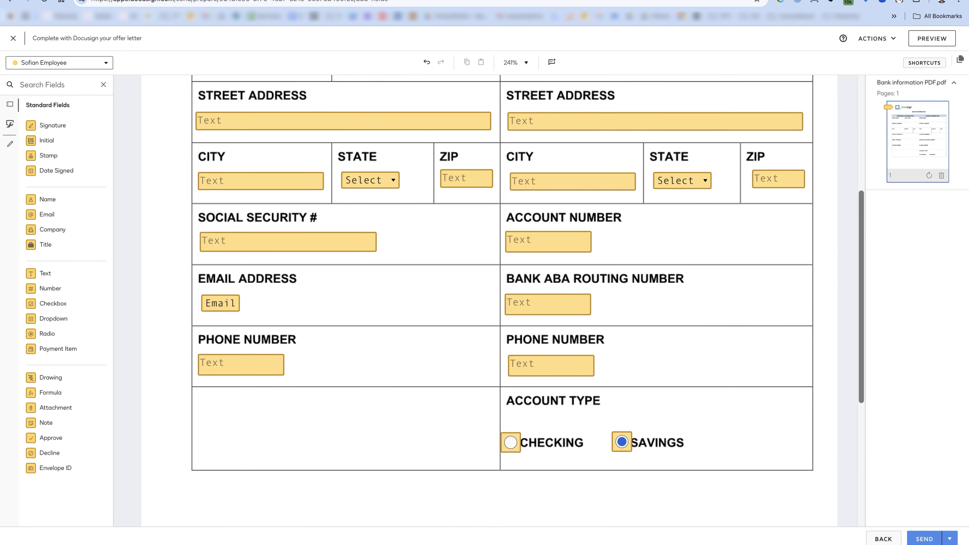
# - Send the bank information envelope and view it in the Sent agreements list
pyautogui.click(924, 539)
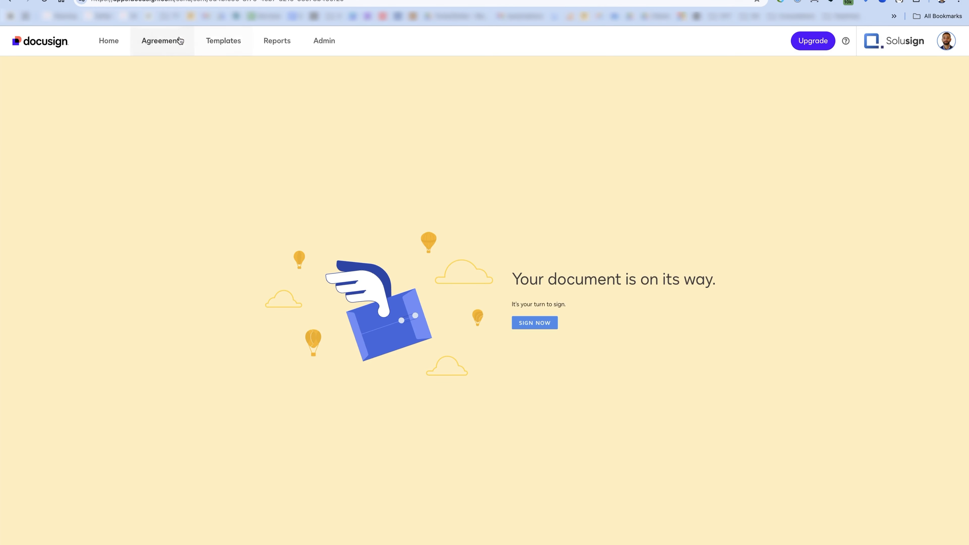
pyautogui.click(163, 41)
pyautogui.click(56, 177)
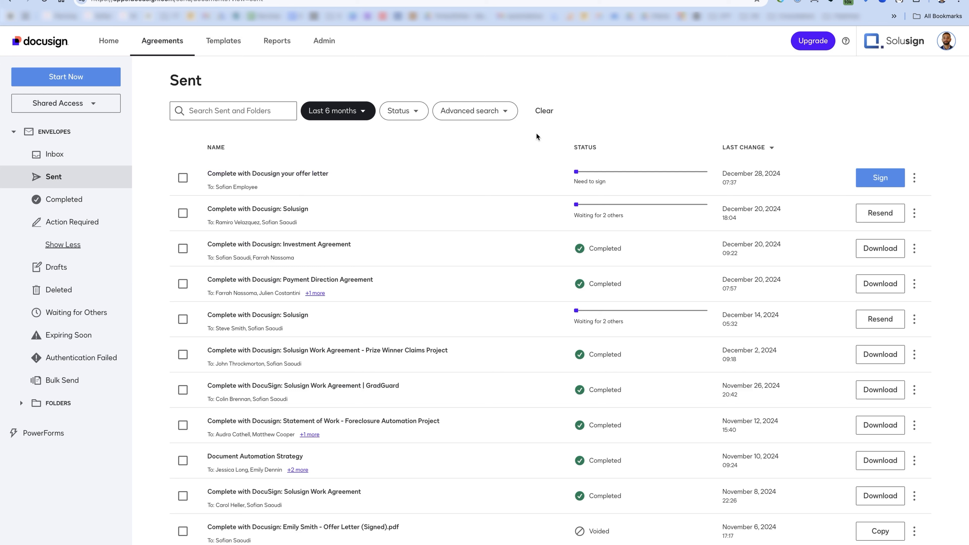
# - Save the sent envelope as template 'Candidate bank info' with signer role Candidate
pyautogui.click(914, 178)
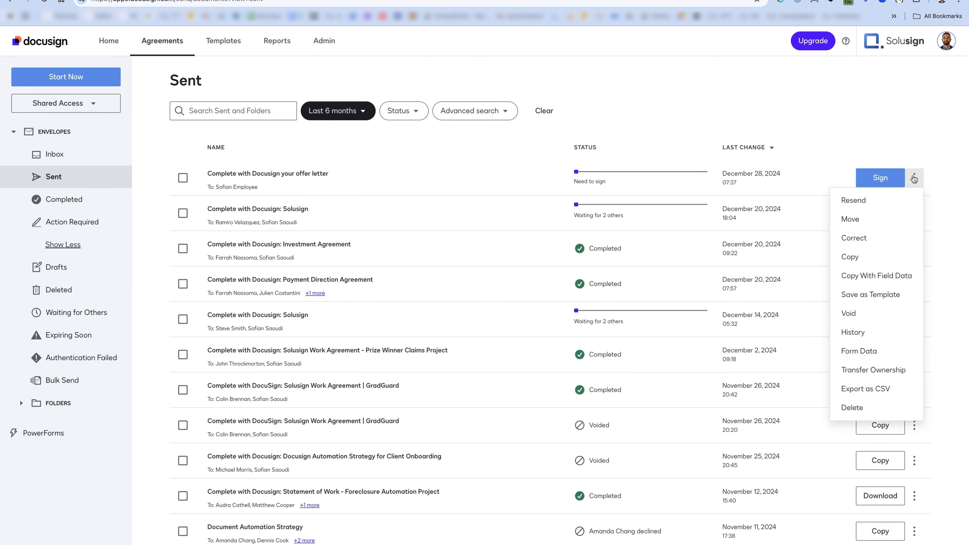
pyautogui.click(873, 294)
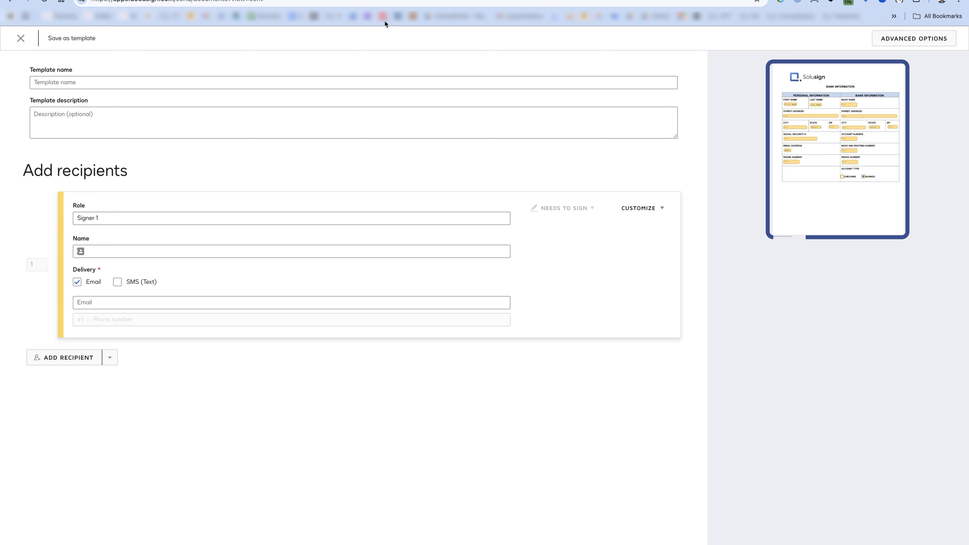
pyautogui.click(53, 83)
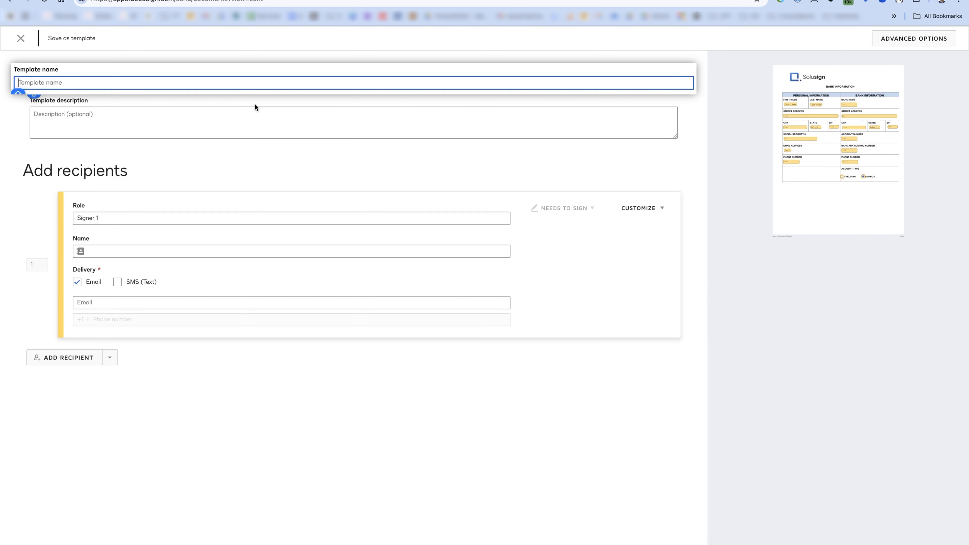
pyautogui.write('Candidate bank info')
pyautogui.tripleClick(91, 218)
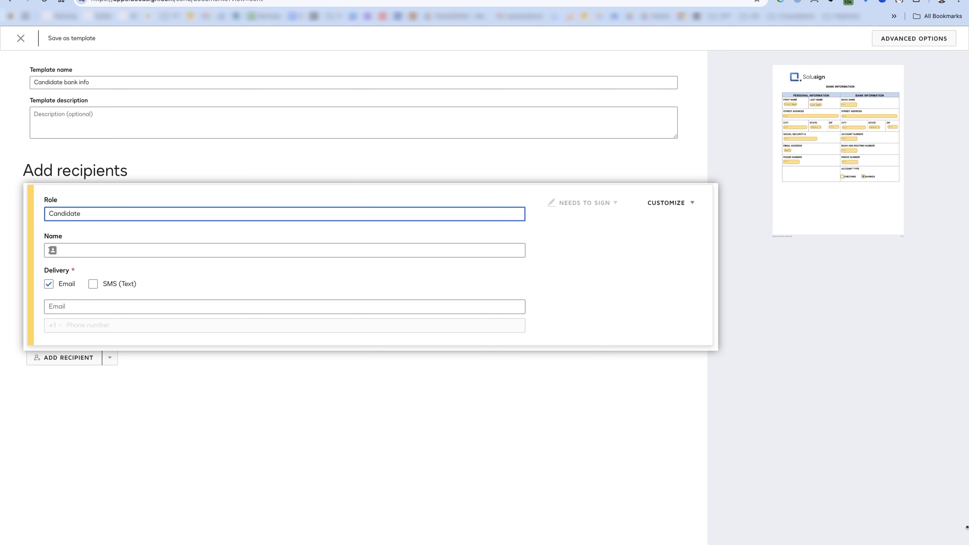
pyautogui.press('Tab')
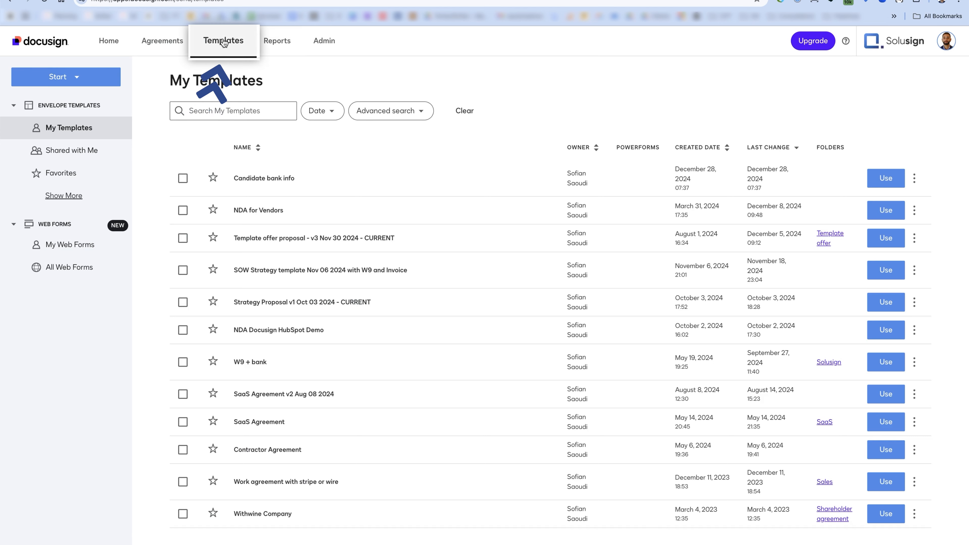
pyautogui.click(888, 178)
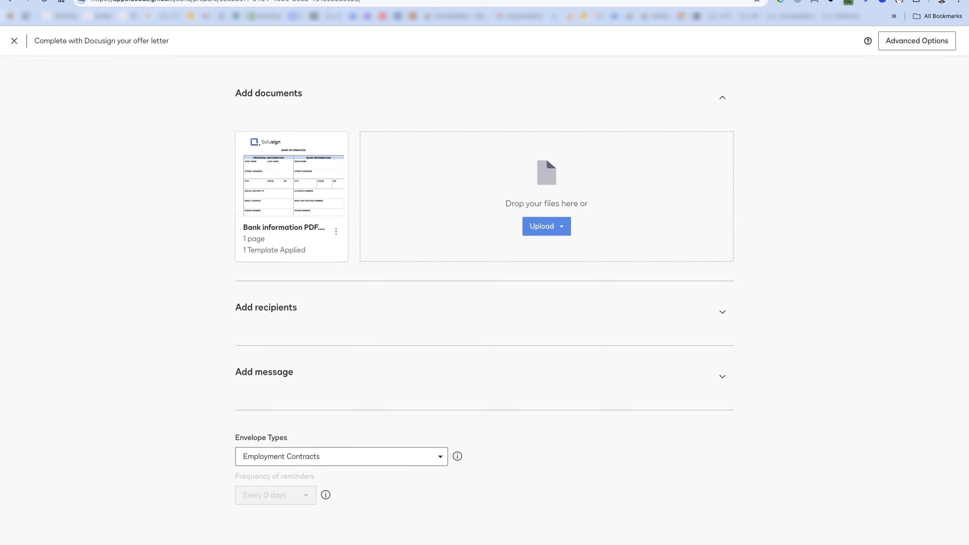
# - Prefill Street Address 123 main st, the City, and State AL in the personal column
pyautogui.scroll(-5, 399, 278)
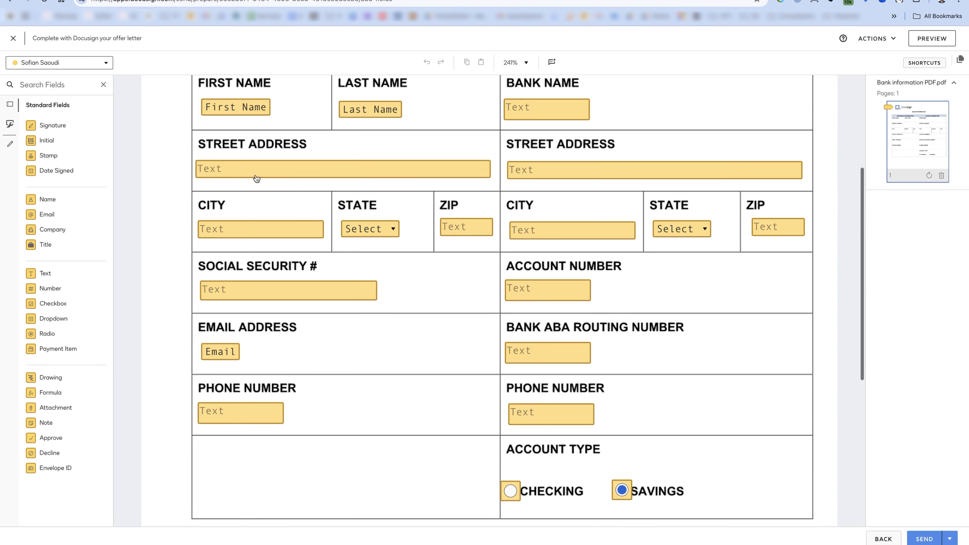
pyautogui.doubleClick(252, 168)
pyautogui.write('123 a')
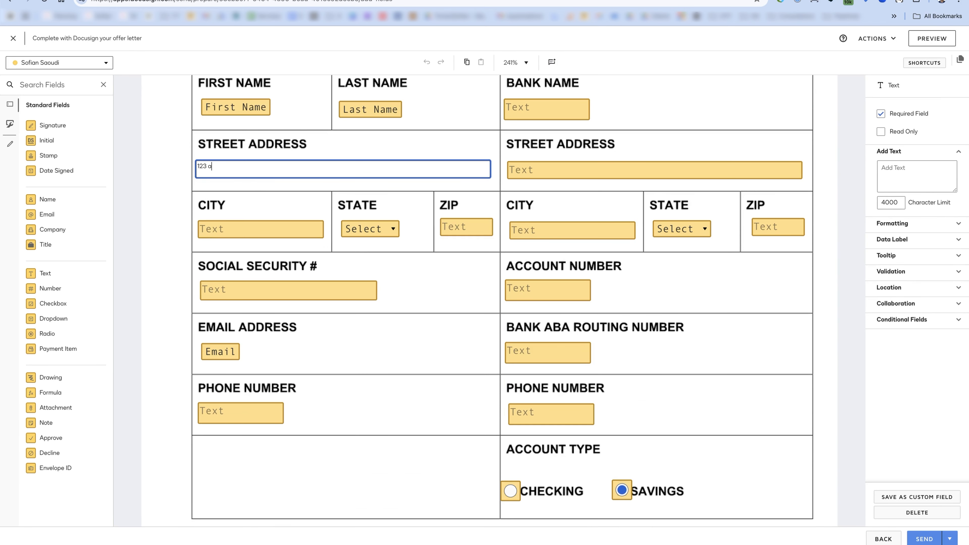
pyautogui.doubleClick(254, 237)
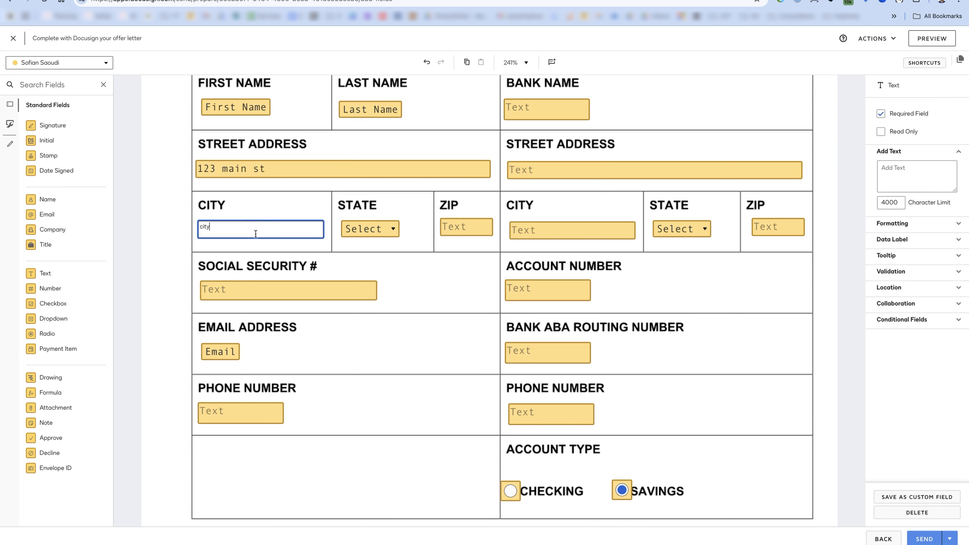
pyautogui.click(384, 240)
pyautogui.click(380, 226)
pyautogui.click(377, 235)
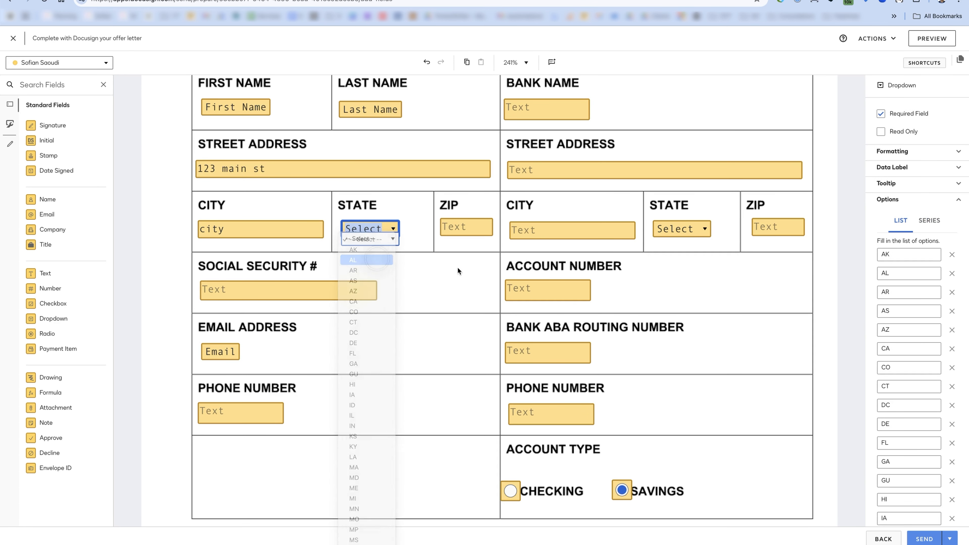
pyautogui.click(768, 404)
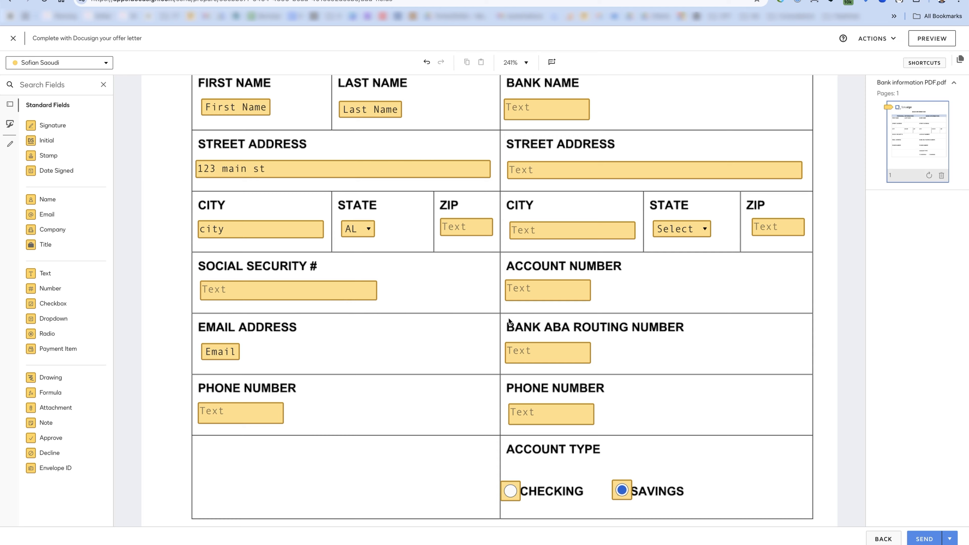
pyautogui.scroll(2, 465, 337)
pyautogui.scroll(-1, 466, 337)
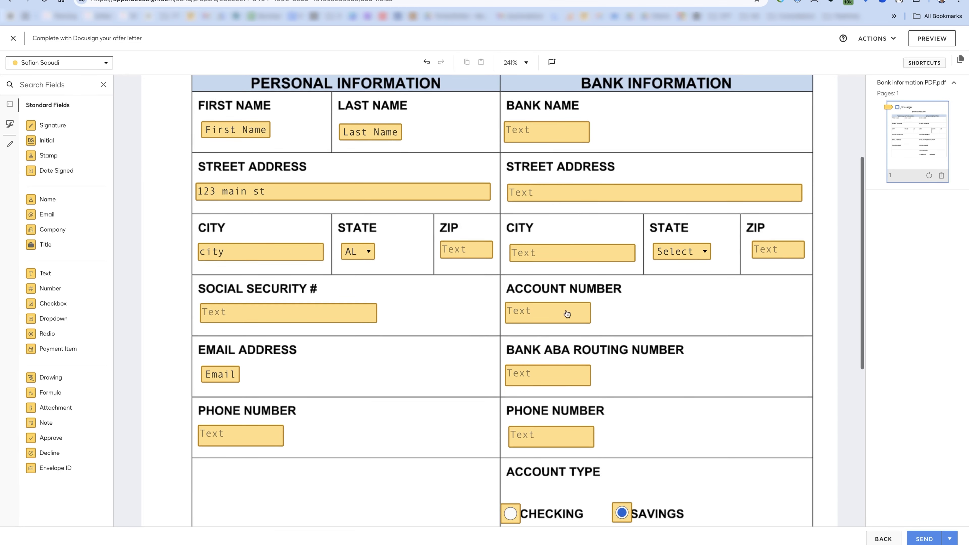
# - Left-align both information columns and top-align the name row and the Social Security/Account Number row
pyautogui.moveTo(554, 107); pyautogui.dragTo(552, 468)
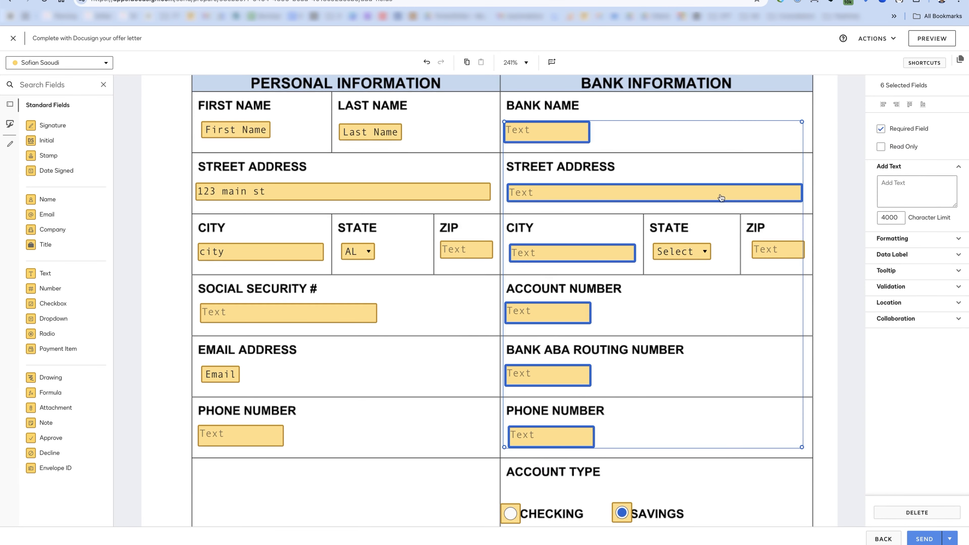
pyautogui.click(882, 105)
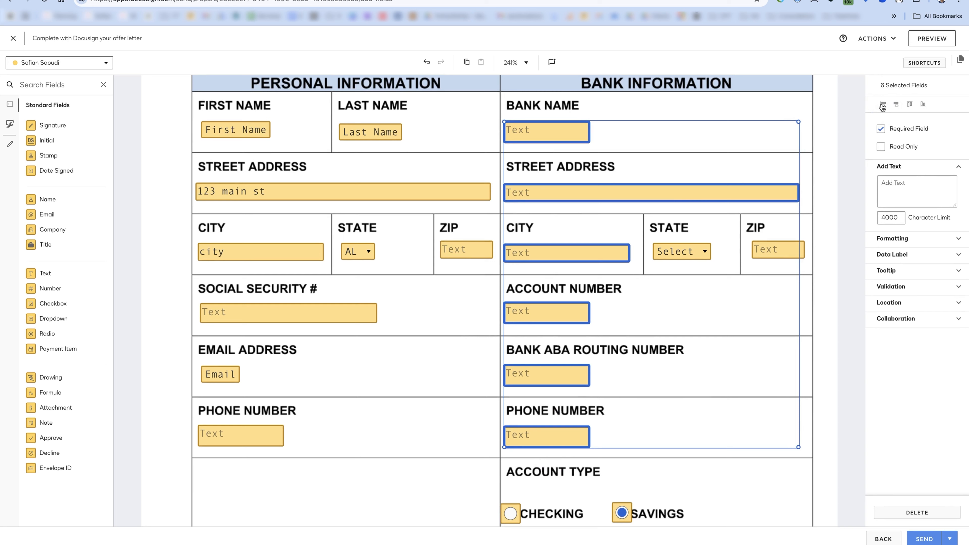
pyautogui.moveTo(244, 78); pyautogui.dragTo(225, 488)
pyautogui.click(882, 105)
pyautogui.moveTo(172, 117); pyautogui.dragTo(655, 140)
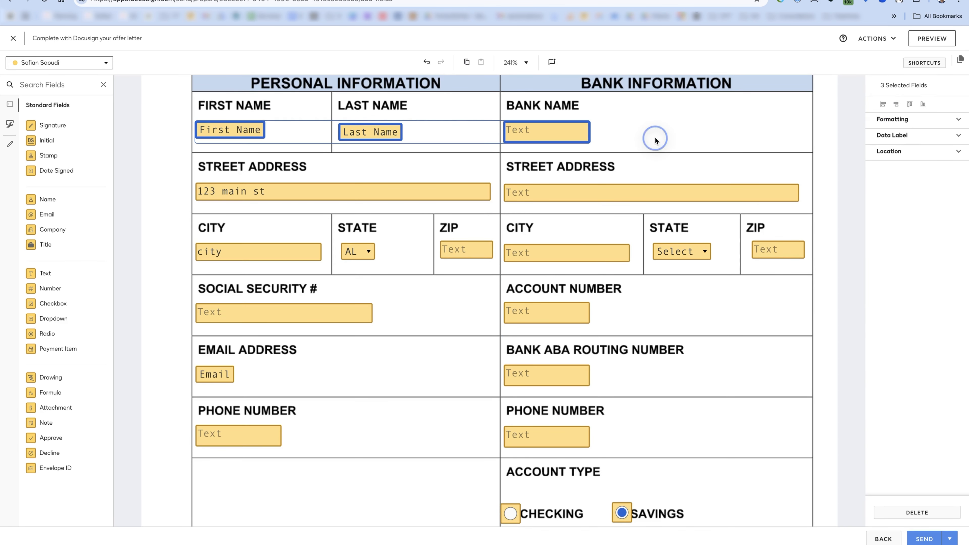
pyautogui.click(909, 105)
pyautogui.moveTo(134, 188); pyautogui.dragTo(646, 201)
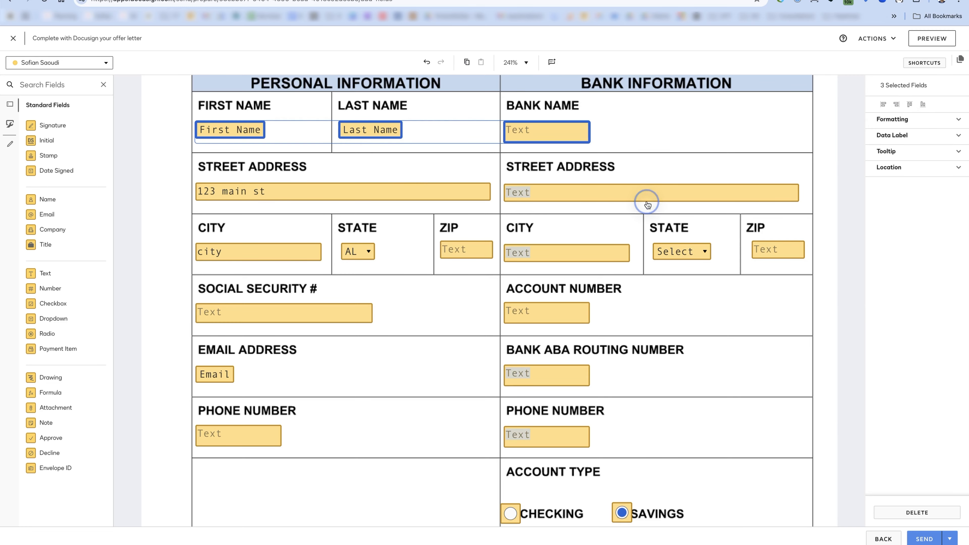
pyautogui.click(663, 173)
pyautogui.click(908, 103)
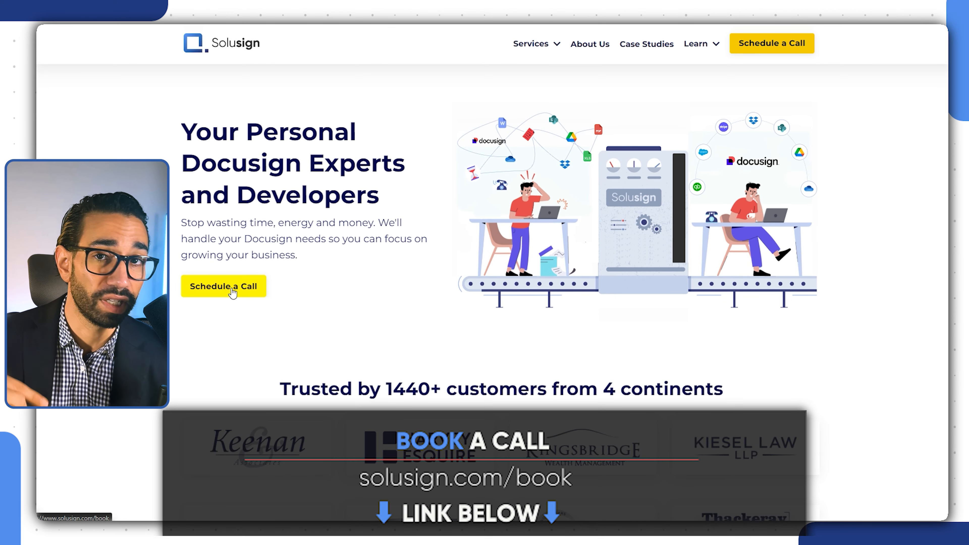
# - On Solusign's Schedule a Call page, choose Docusign Development and book that call
pyautogui.click(234, 294)
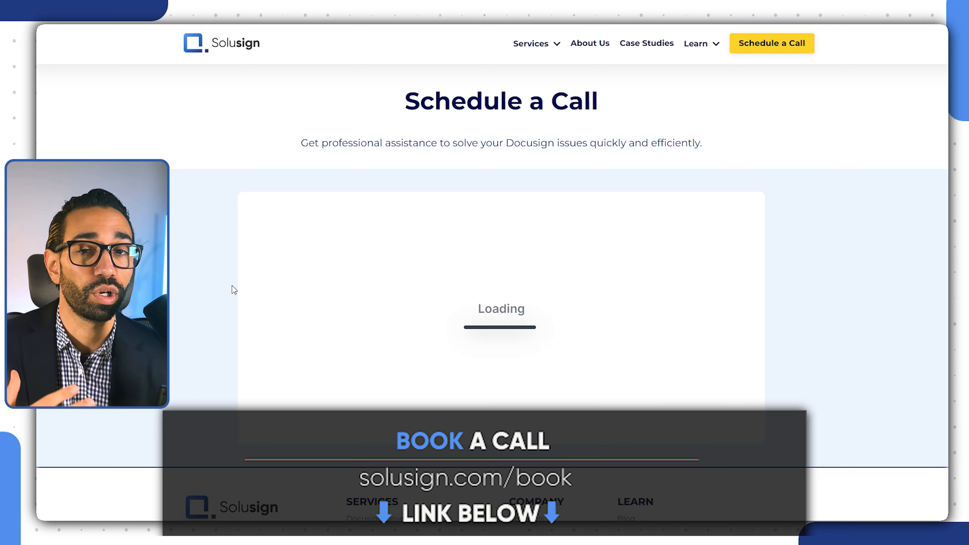
pyautogui.click(401, 335)
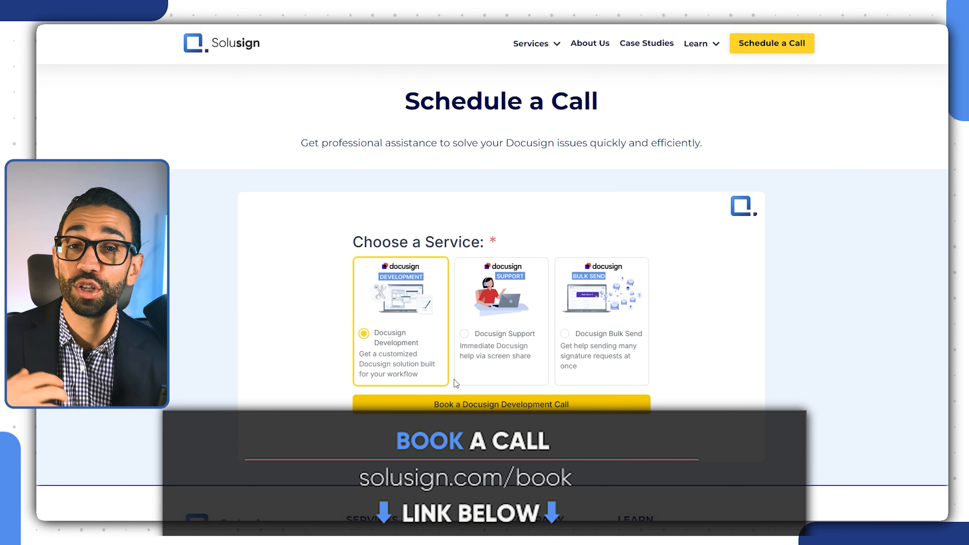
pyautogui.click(477, 403)
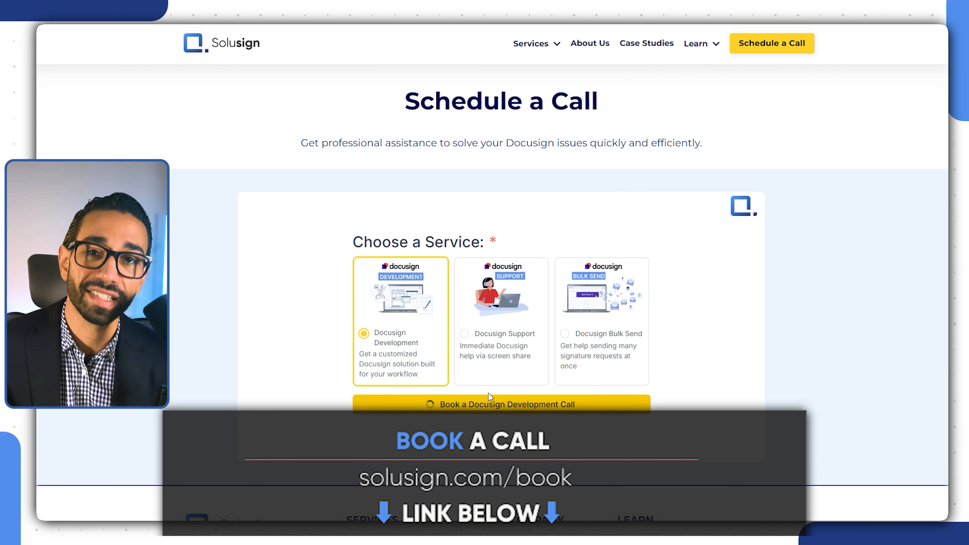